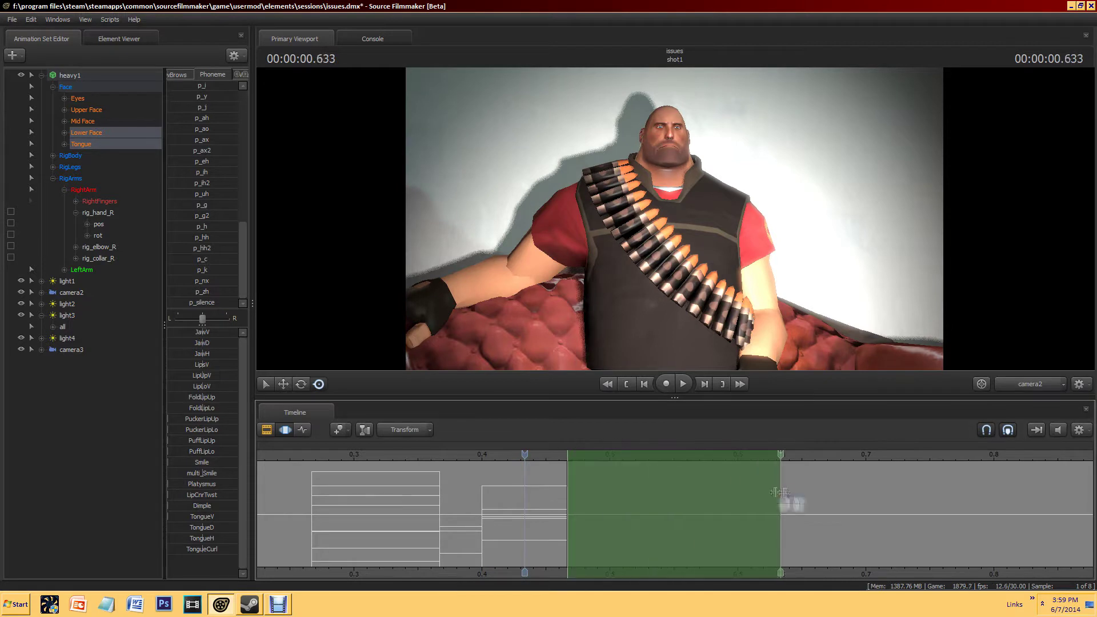
Step: Apply the p_ah phoneme to heavy1's lower face and tongue over the range of about 0.47–0.63 s
scroll(809, 469, down, 3)
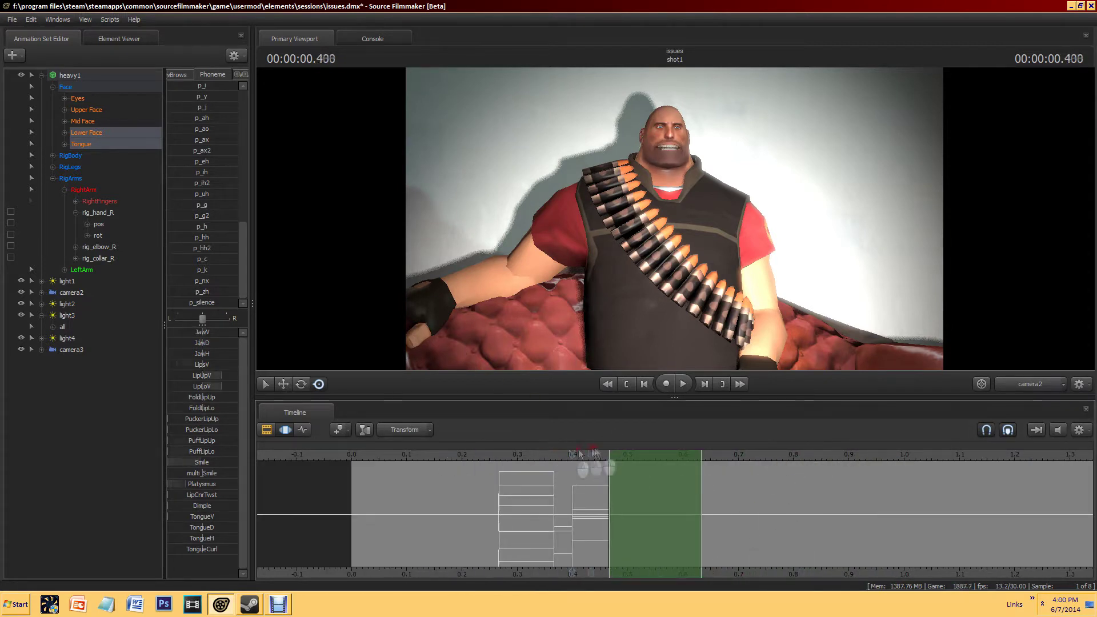
mouse_move(202, 118)
mouse_down()
mouse_move(229, 118)
mouse_move(201, 117)
mouse_up()
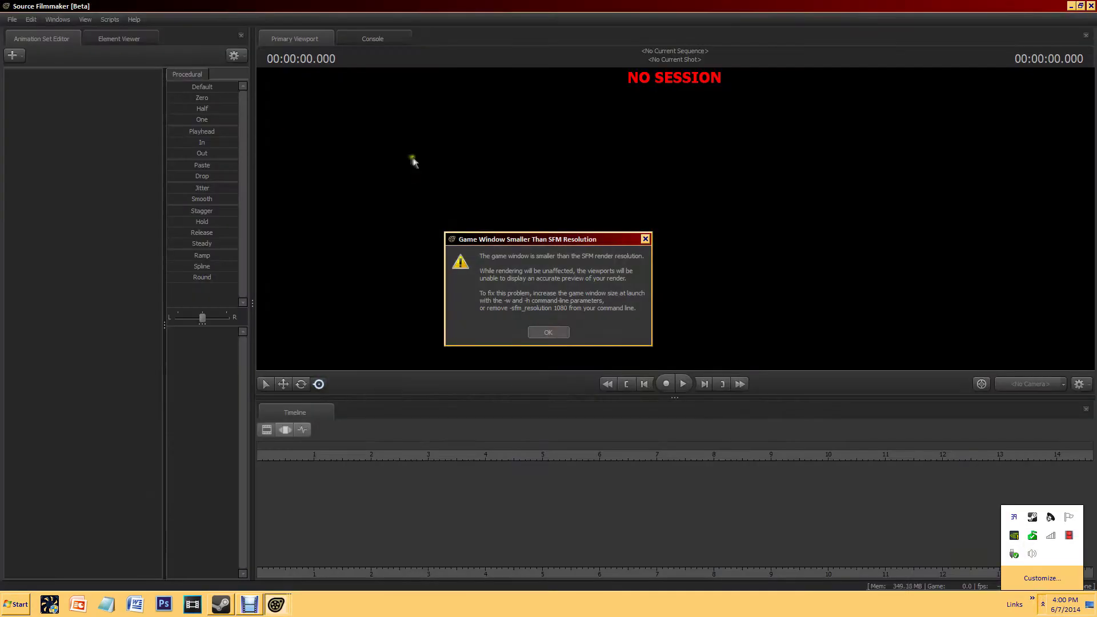
Step: Open the issues session and select heavy1's Lower Face and Tongue controls in shot1
click(738, 317)
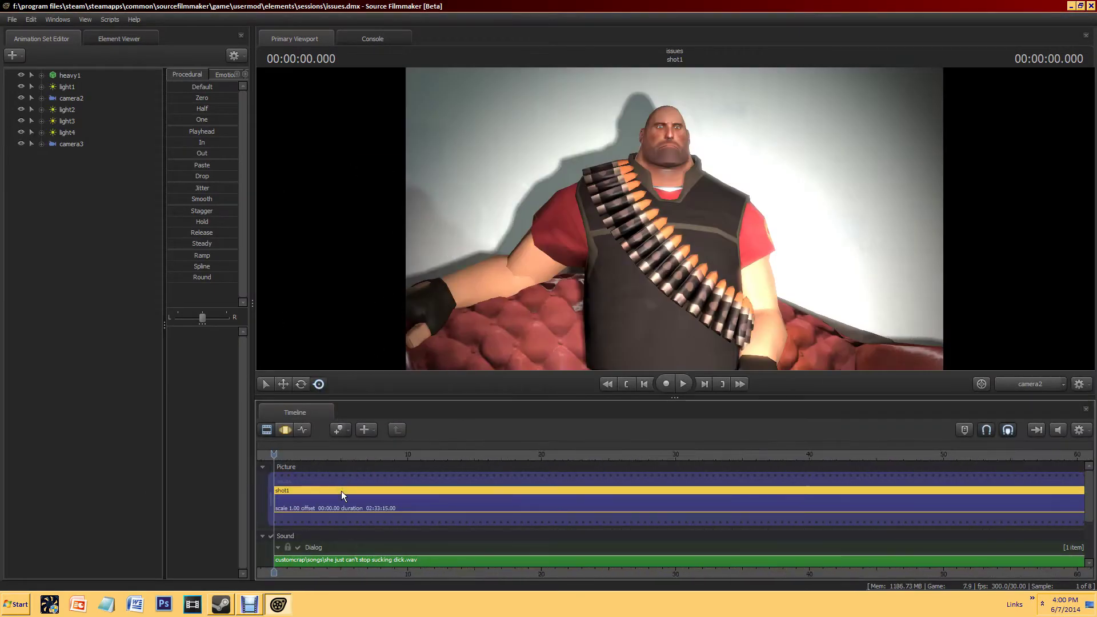
double_click(341, 491)
click(70, 74)
click(86, 132)
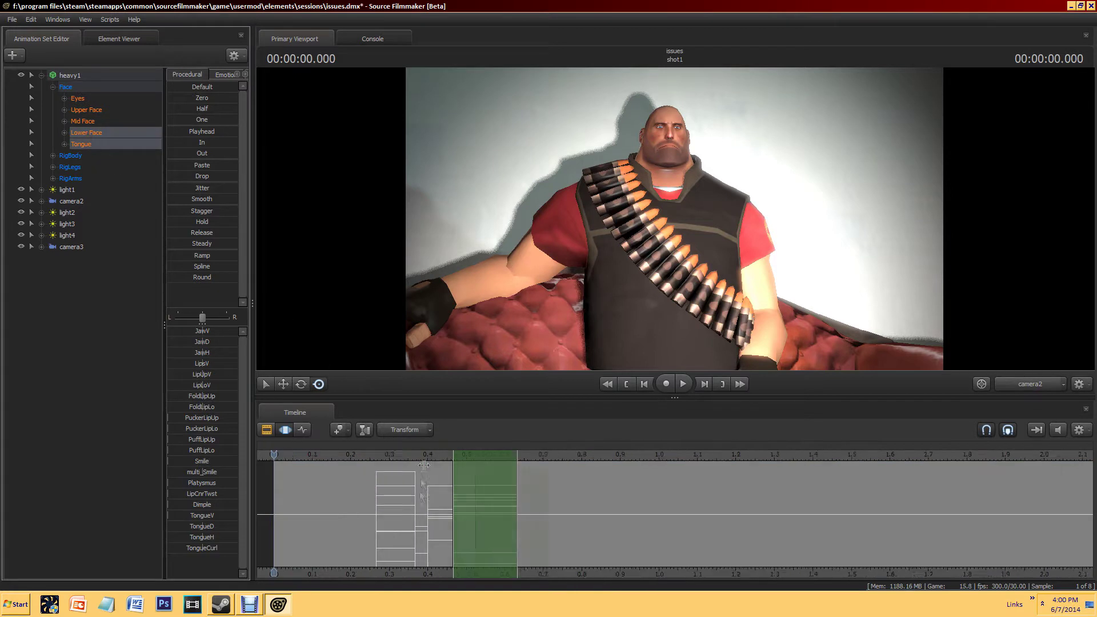
ctrl+click(81, 144)
right_click(611, 492)
click(634, 360)
key(ctrl+z)
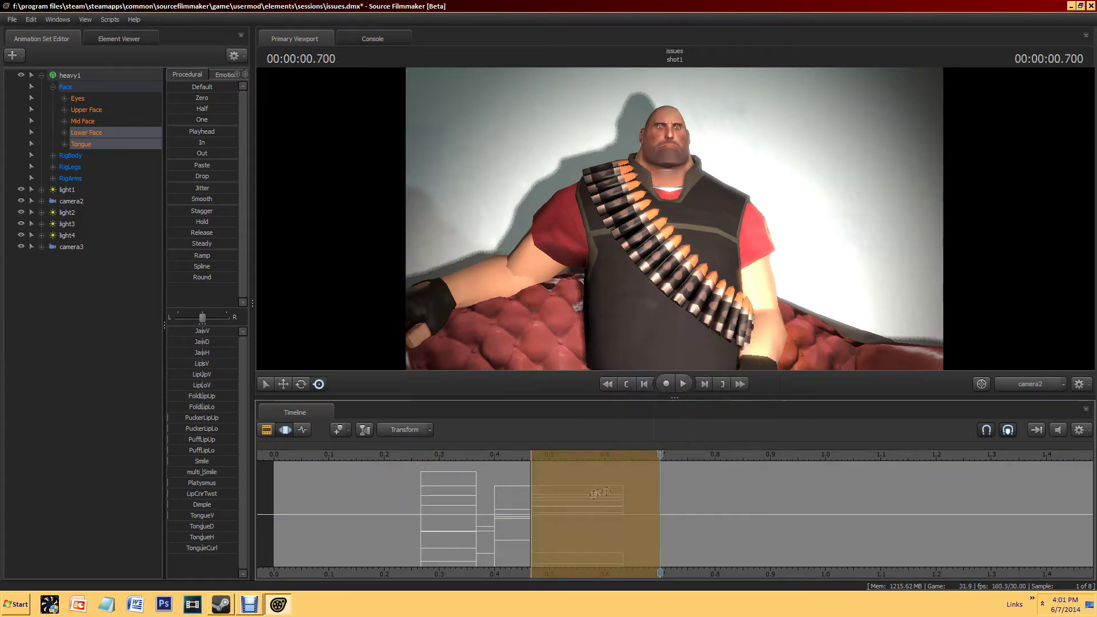
Step: Apply the p_n phoneme to the lower face and tongue over about 0.63–0.77 s
click(610, 507)
drag(643, 504, 727, 505)
click(245, 75)
scroll(243, 131, down, 3)
click(201, 242)
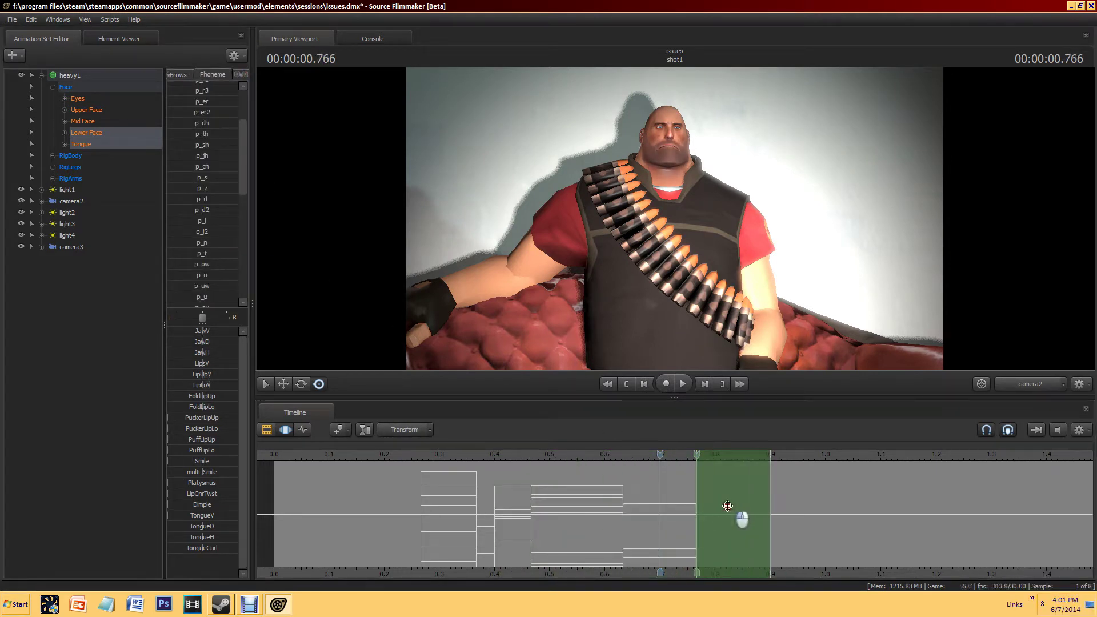
Step: Apply the p_sh phoneme over about 0.77–0.90 s with a falloff ending at about 0.97 s, and review it from 0.3 s
scroll(246, 149, up, 3)
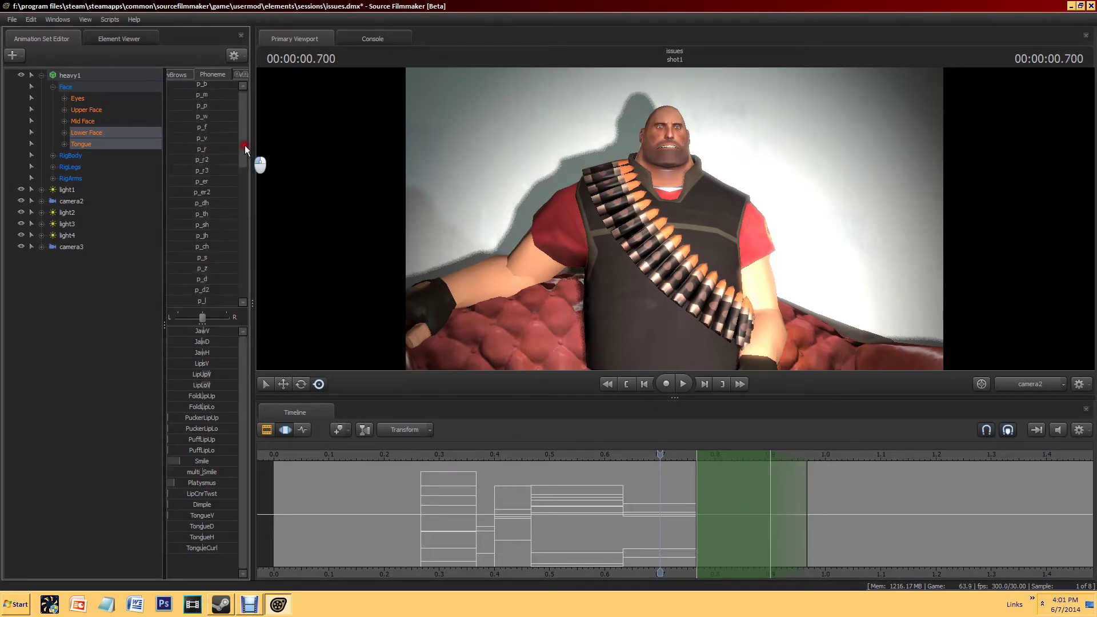
click(202, 227)
click(439, 454)
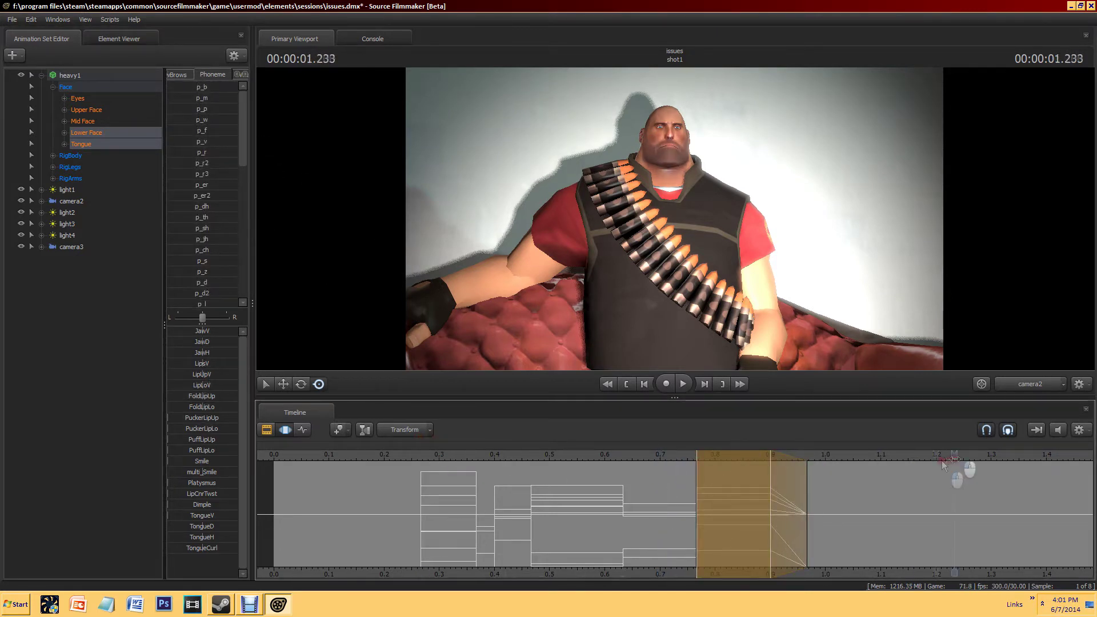
Step: Limit Progressive Refinement to Subpixel Jitter AA, without depth of field, motion blur or ambient occlusion, and save the session
right_click(611, 230)
click(634, 334)
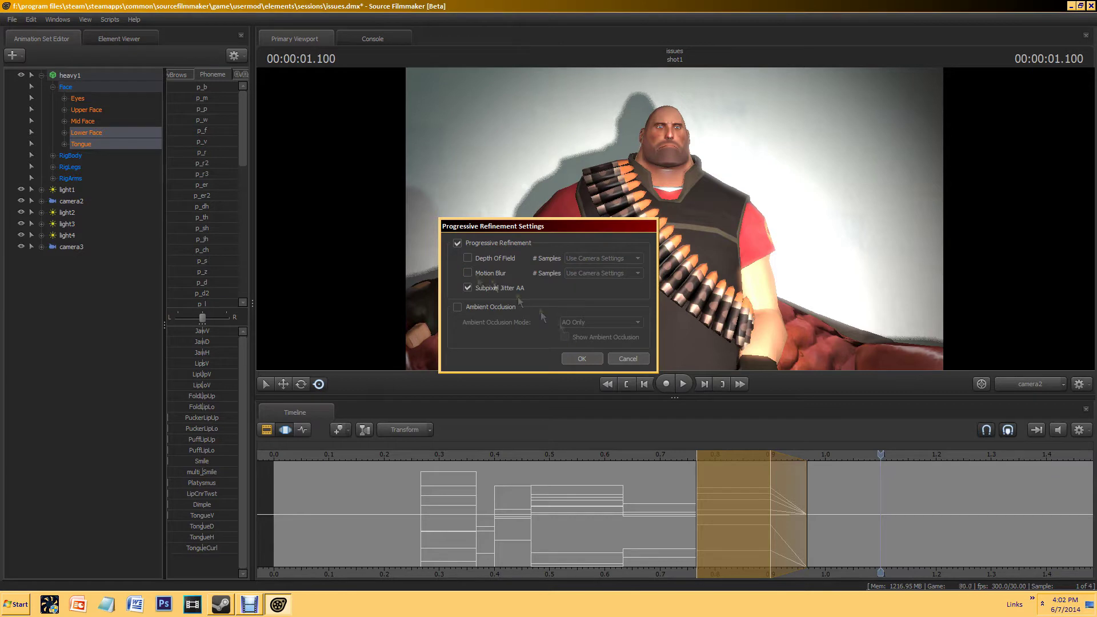
key(Return)
key(ctrl+s)
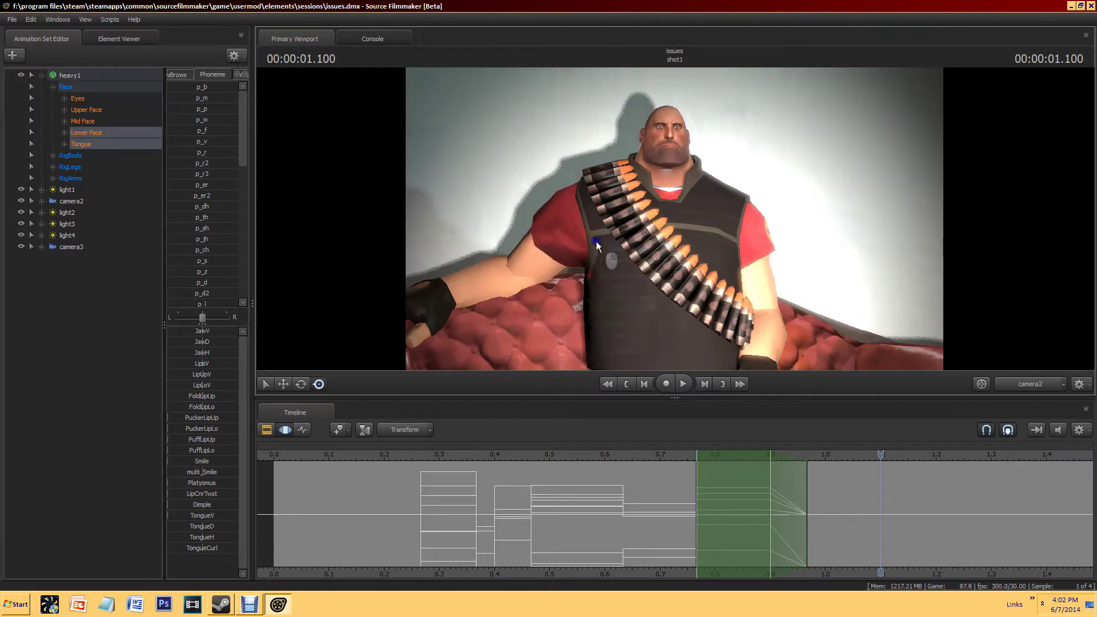
Step: Select the range of about 0.97–1.03 s and apply a phoneme to the lower face and tongue there
click(811, 455)
drag(807, 509, 844, 502)
click(243, 136)
Step: Select camera2 and camera3 and switch the viewport camera to get a close-up of heavy1's face through camera2
click(71, 201)
ctrl+click(69, 248)
click(1031, 384)
click(954, 446)
click(1031, 384)
click(950, 455)
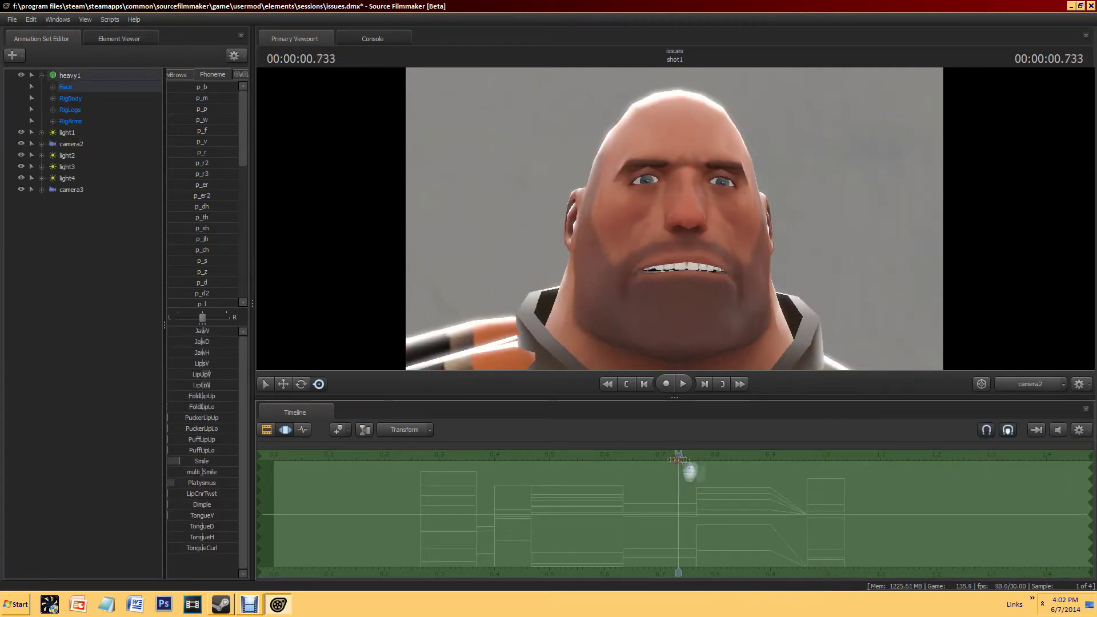
Step: Apply a phoneme to heavy1's face over about 1.03–1.27 s and check it in playback
drag(678, 459, 995, 480)
scroll(531, 537, down, 2)
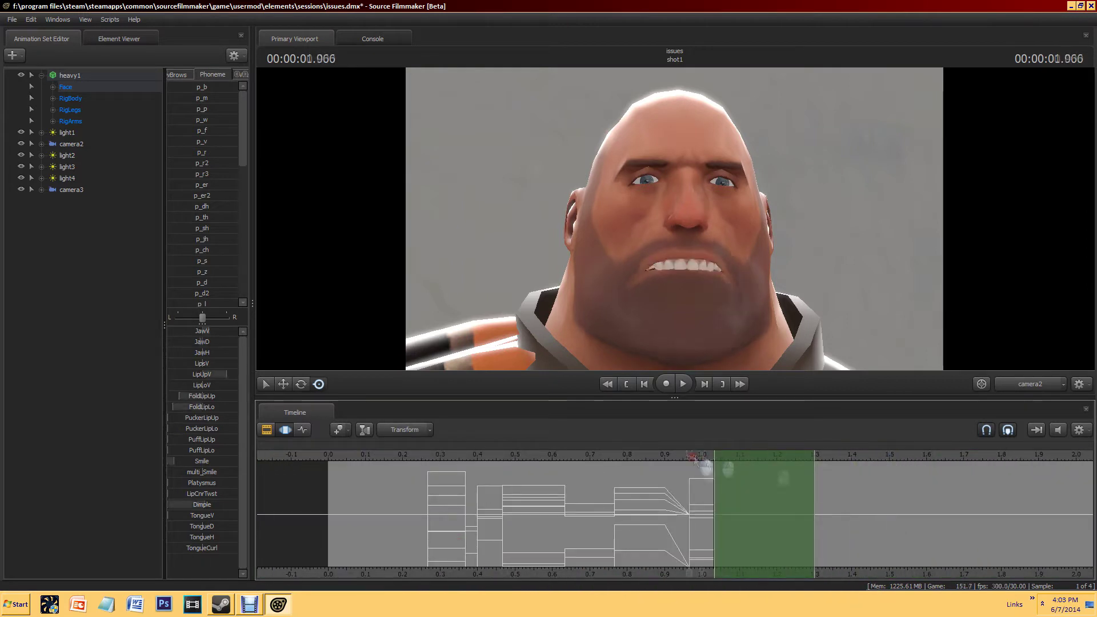
key(space)
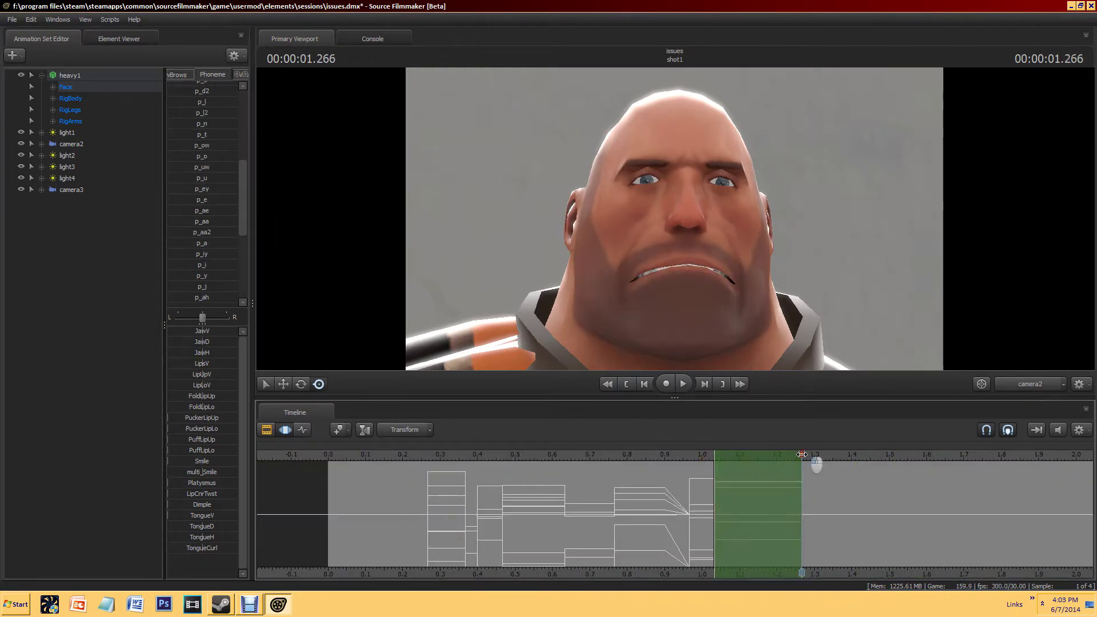
click(814, 457)
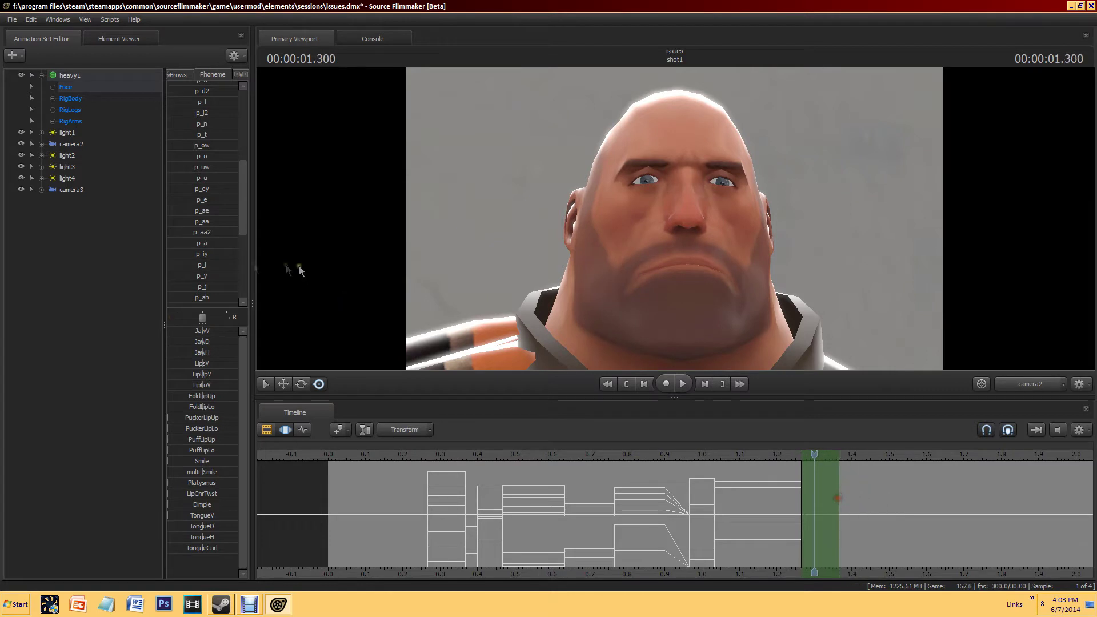
Step: Blend into the phoneme at about 1.27–1.37 s from about 1.23 s, and select the range of about 1.40–1.57 s
key(space)
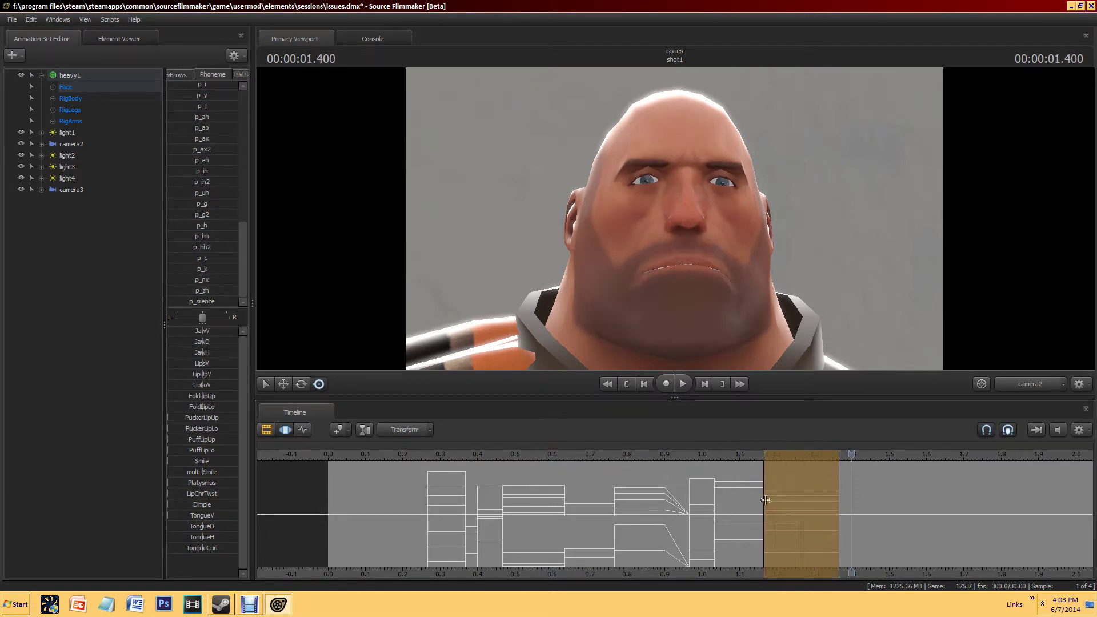
drag(802, 503, 789, 503)
drag(857, 494, 966, 503)
scroll(237, 87, up, 10)
scroll(840, 499, up, 2)
scroll(228, 155, down, 3)
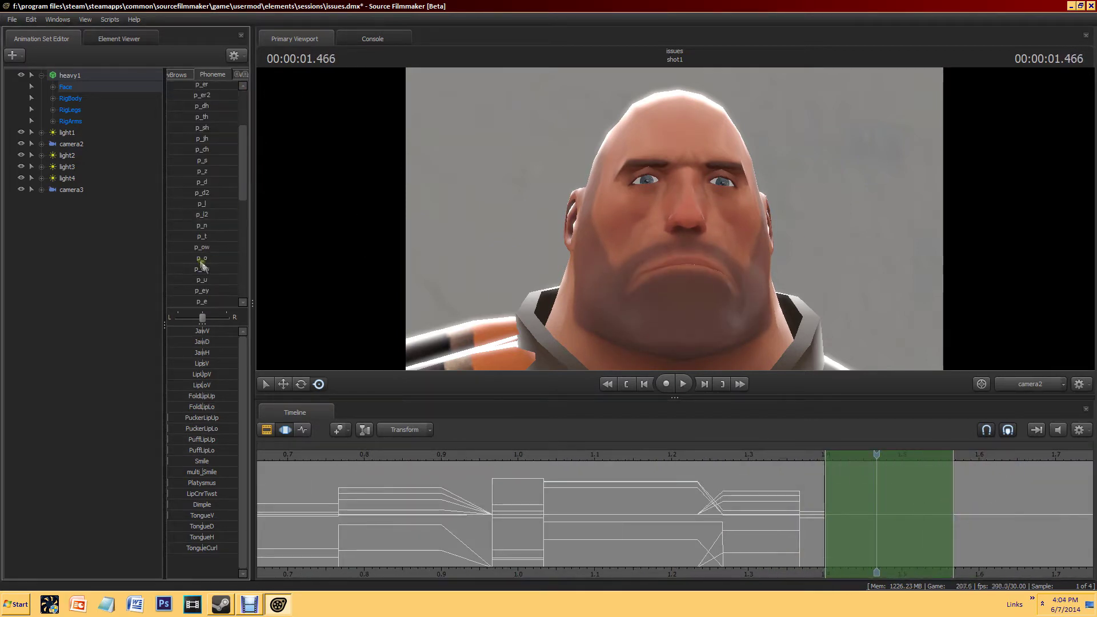
Step: Try the p_ow phoneme on the range of about 1.40–1.57 s and fill it with p_uw instead
click(195, 247)
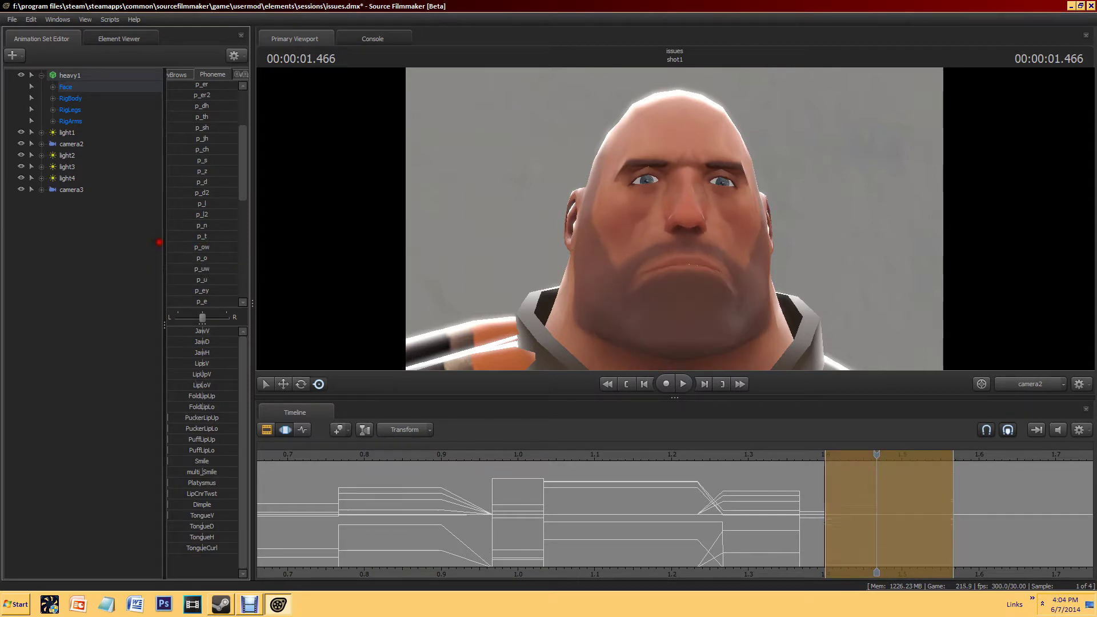
scroll(177, 237, down, 2)
click(189, 171)
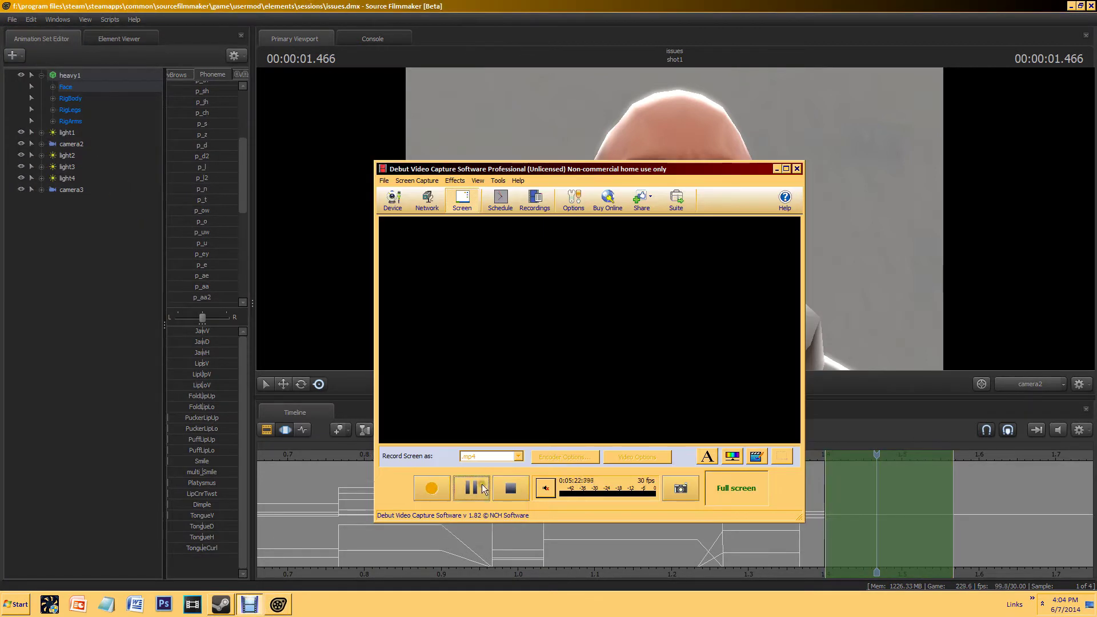
scroll(801, 491, down, 2)
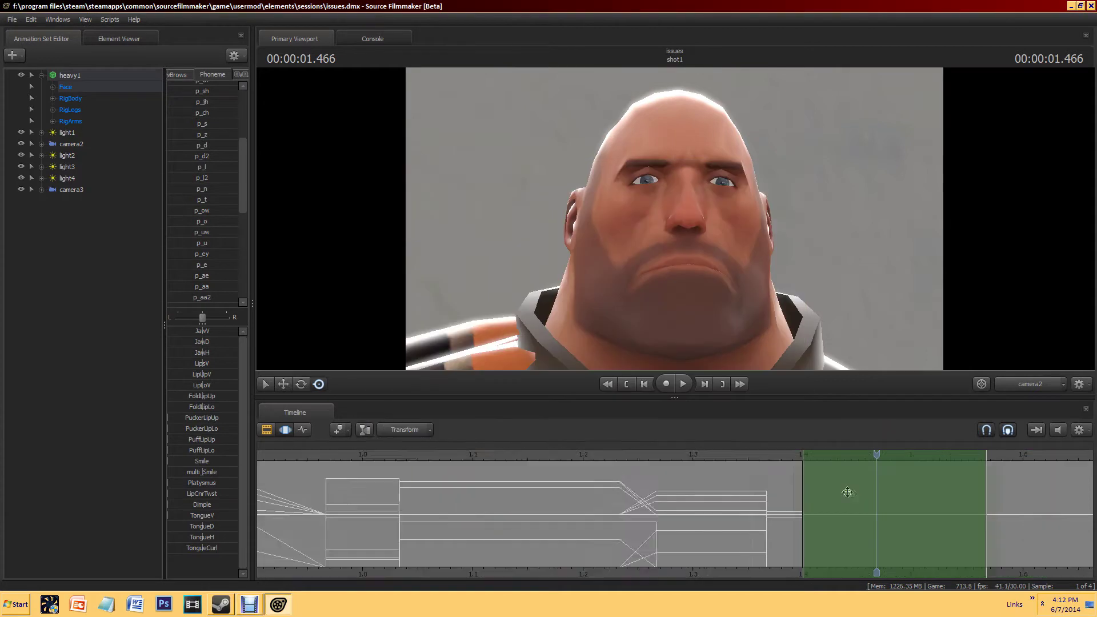
click(193, 229)
Step: Select the range of about 1.73–1.77 s and apply a closed, puffed-lip phoneme to the face
middle_drag(943, 528, 675, 520)
drag(674, 520, 706, 519)
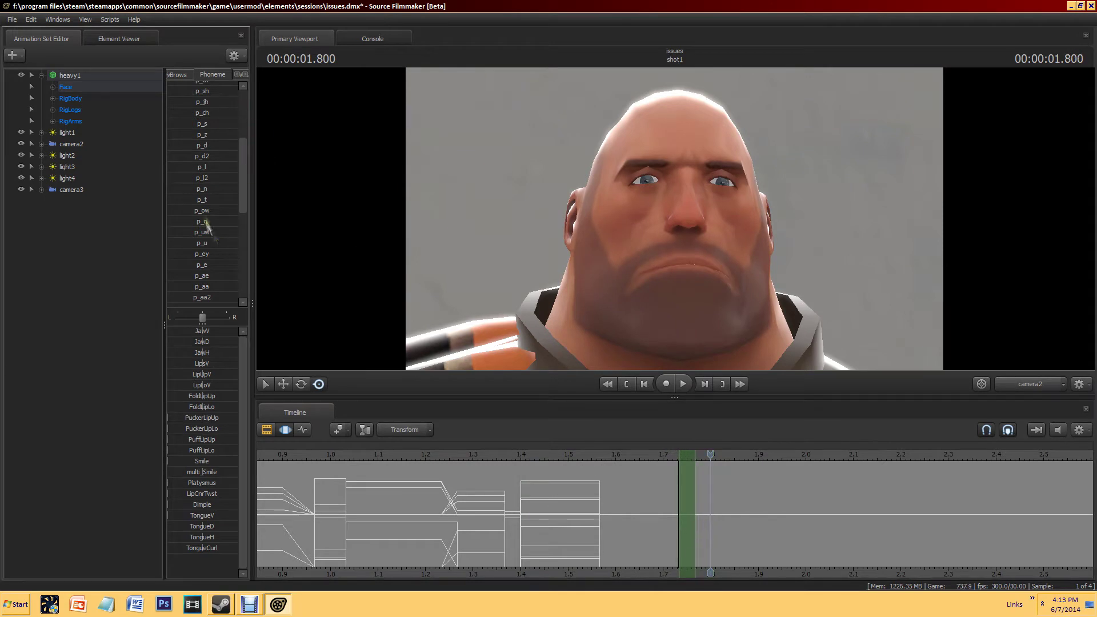
click(246, 134)
key(Left)
key(Left)
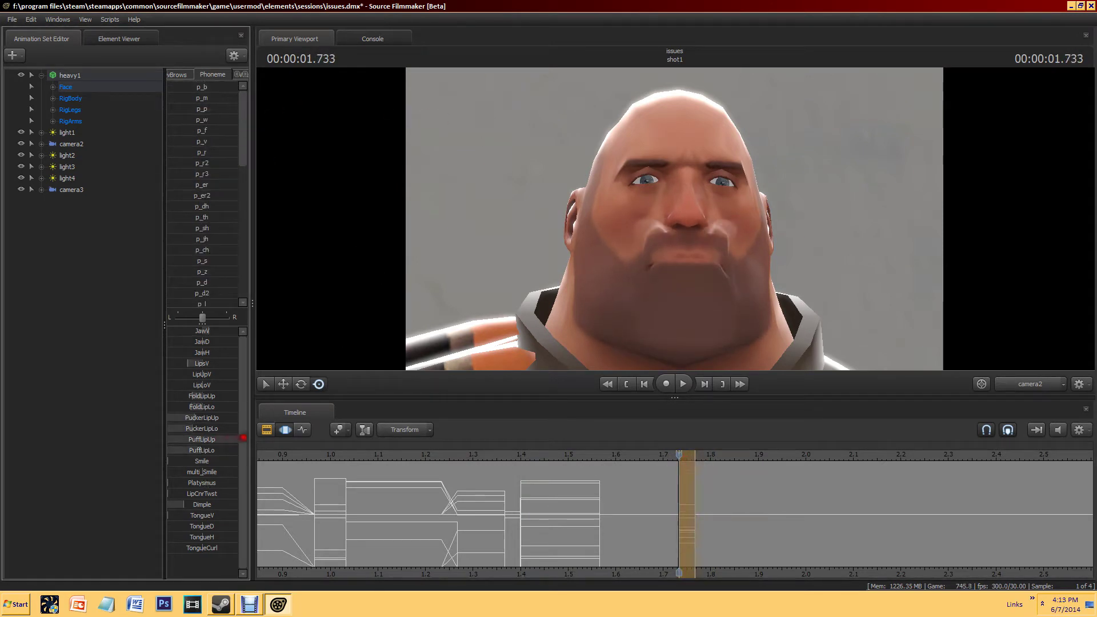
click(710, 456)
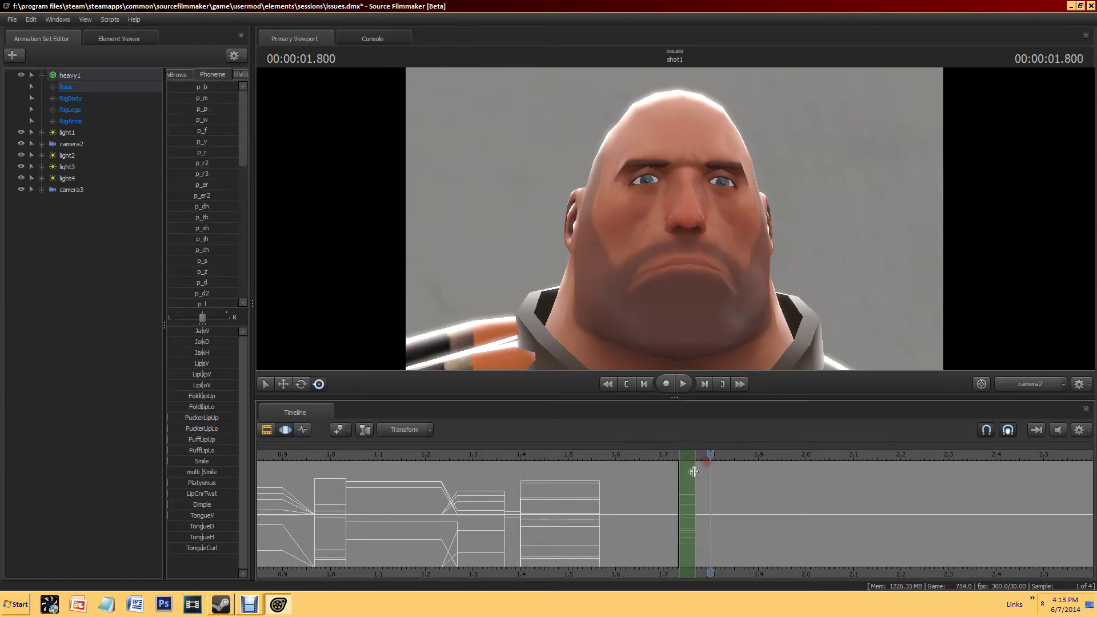
Step: Move the time selection to about 1.77–1.97 s and apply the wide-mouthed p_j phoneme
drag(697, 469, 791, 483)
scroll(245, 158, down, 5)
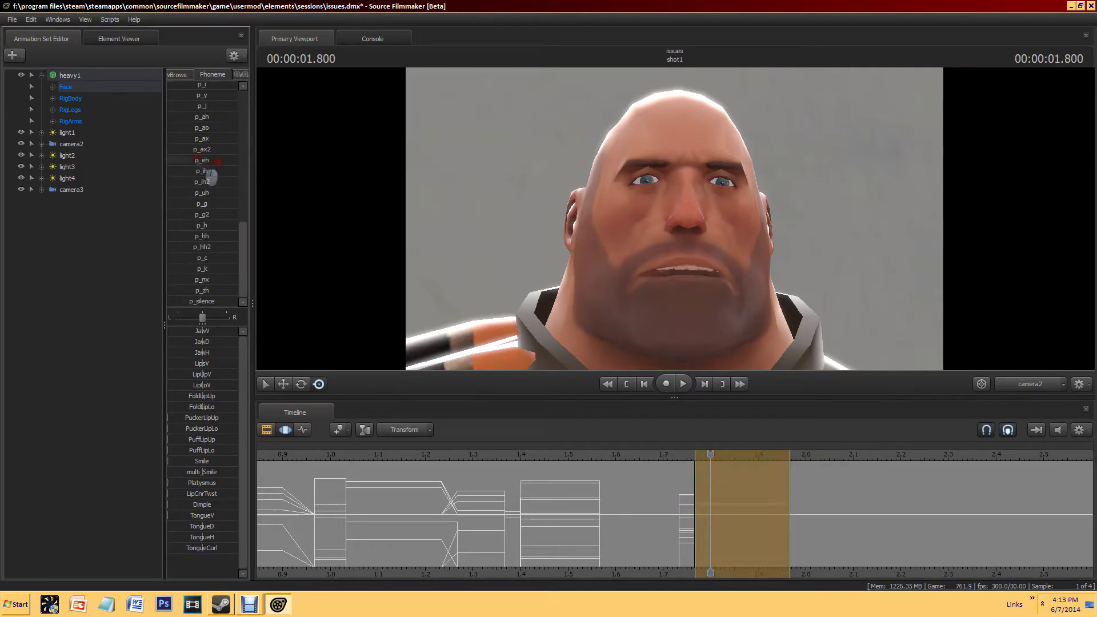
click(201, 105)
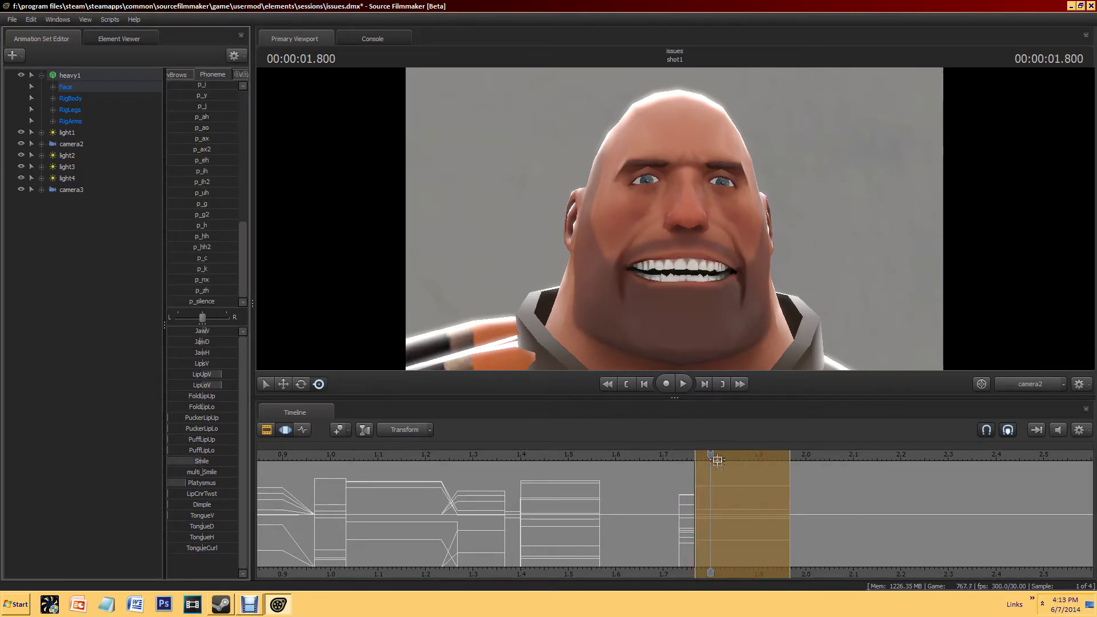
Step: Repeat the closed, puffed-lip phoneme on the range of about 1.97–2.03 s
click(832, 517)
click(810, 521)
scroll(184, 171, up, 5)
Step: Apply the p_ah phoneme over about 2.03–2.23 s with a falloff ending at about 2.43 s
drag(823, 503, 916, 500)
scroll(221, 267, down, 5)
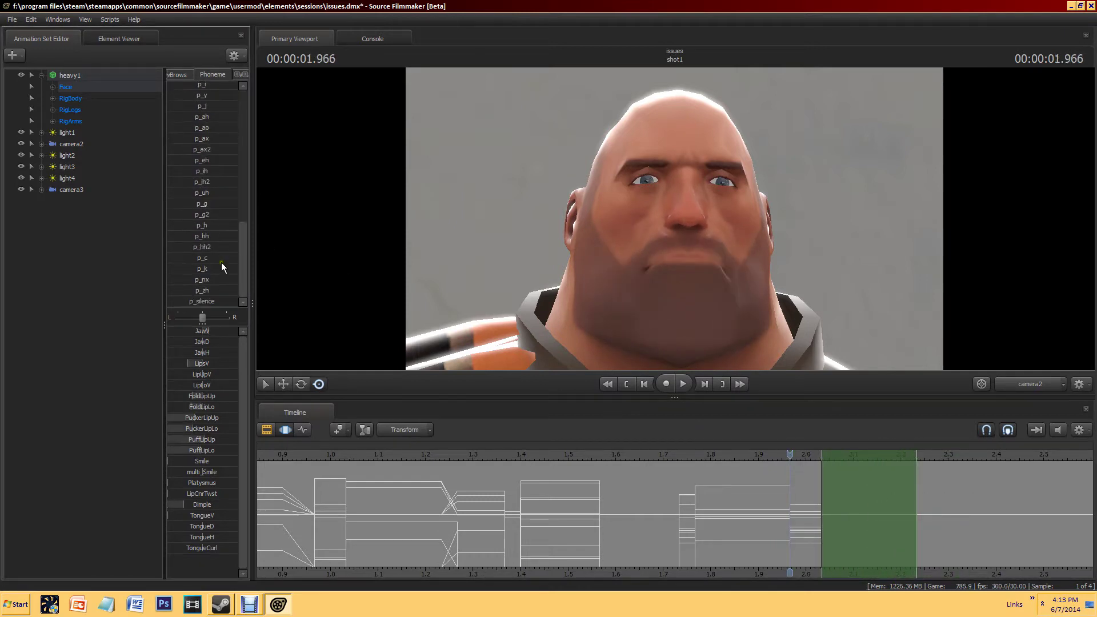
click(202, 116)
click(1012, 484)
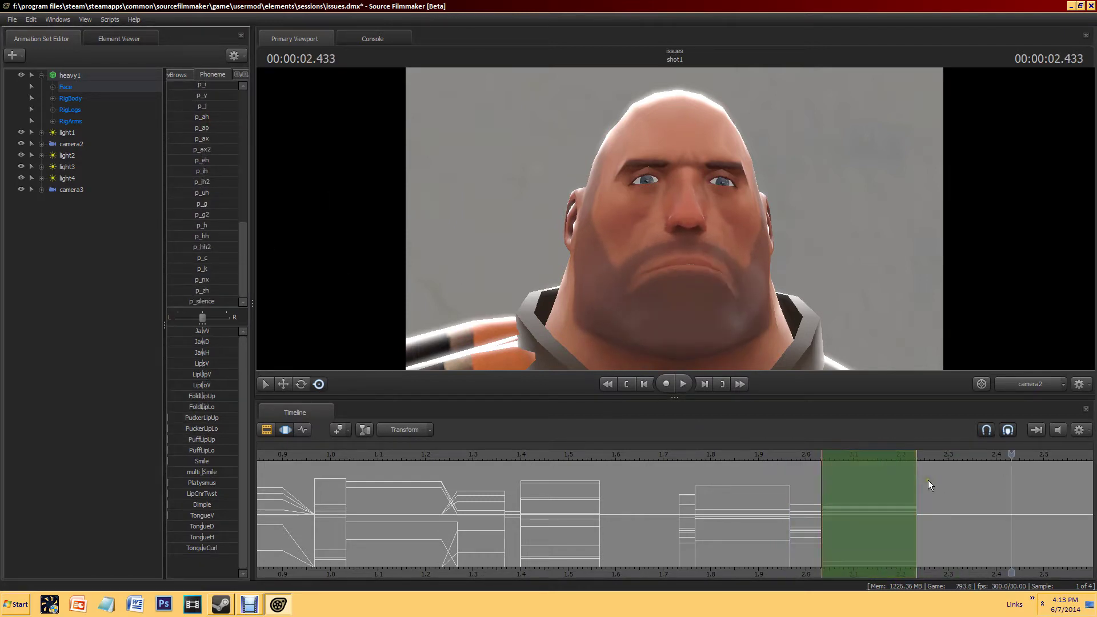
drag(922, 509, 1012, 514)
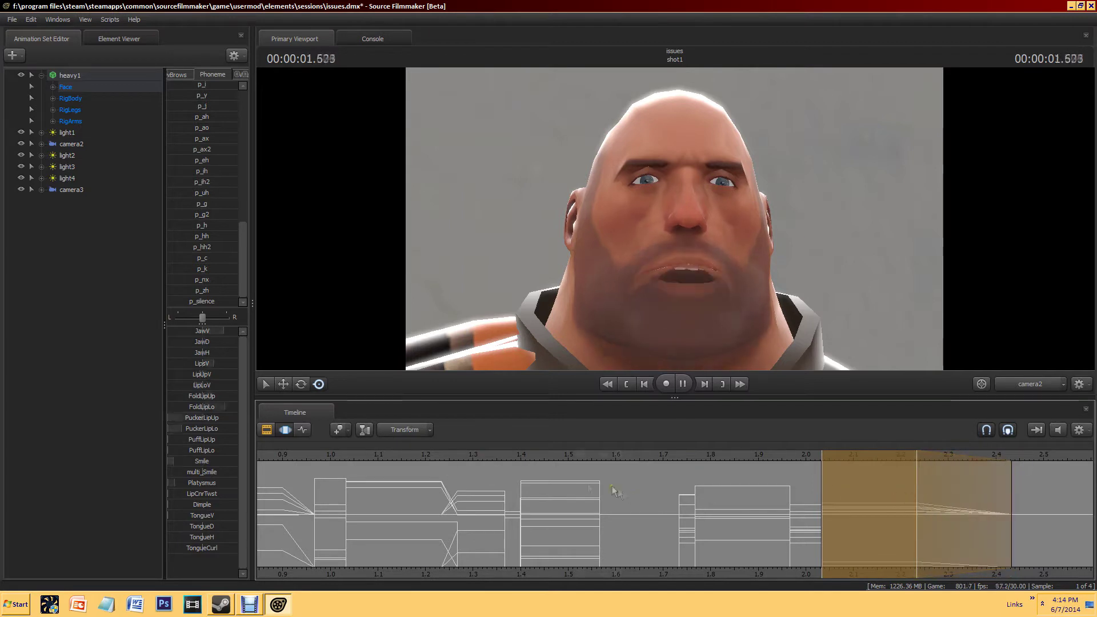
Step: Select all the phoneme animation from about 0.2 to 2.5 s, apply the Smooth preset and play the result back
scroll(1010, 572, down, 2)
scroll(1010, 572, down, 2)
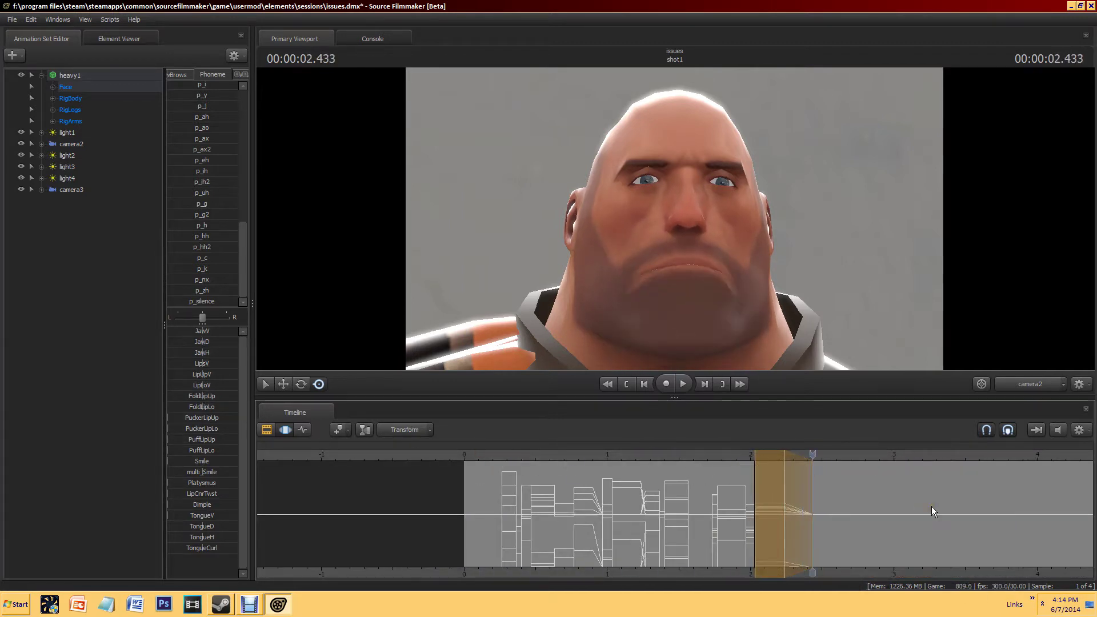
drag(755, 497, 489, 486)
scroll(202, 143, up, 10)
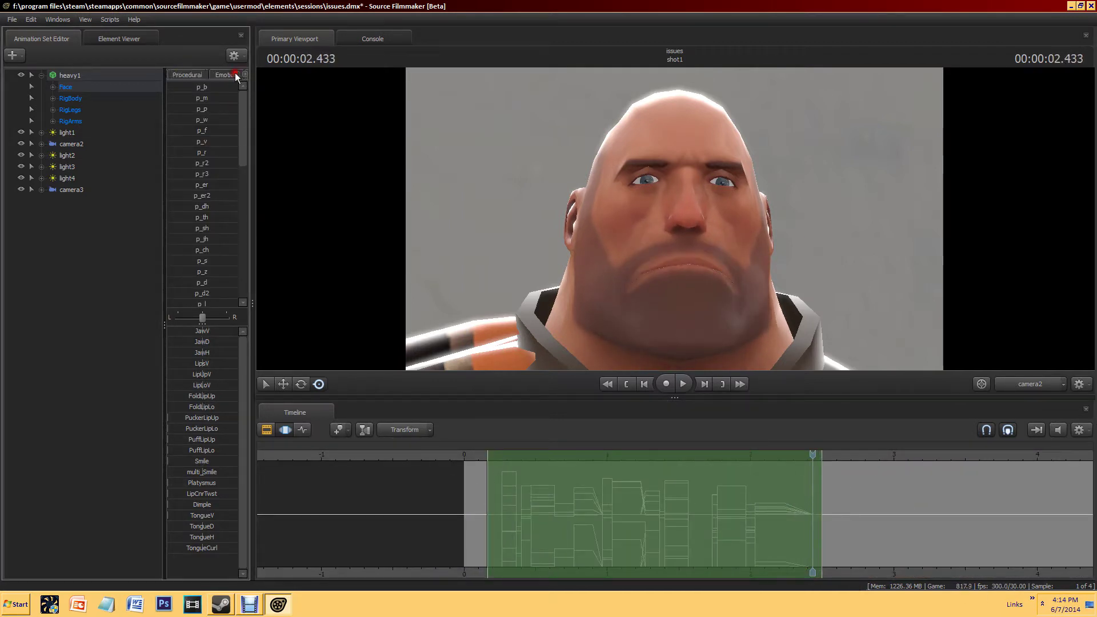
click(235, 73)
click(502, 455)
key(space)
Step: Select a short range of about 2.47–2.50 s just after the end of the smoothed phoneme animation
middle_drag(986, 524, 865, 531)
scroll(959, 555, down, 2)
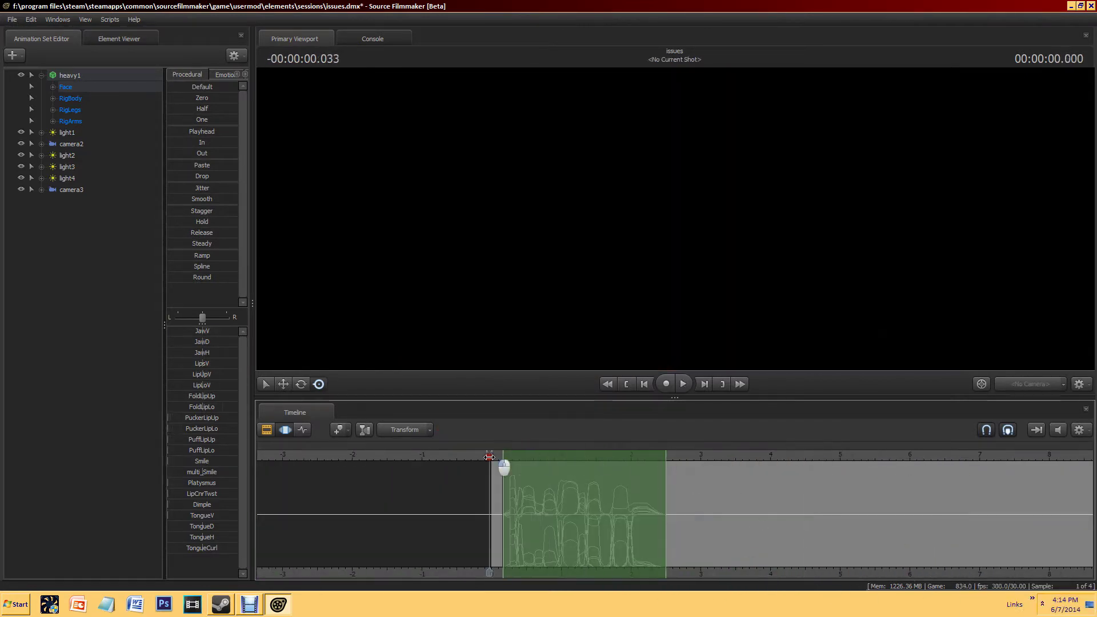
scroll(747, 514, up, 5)
scroll(530, 542, down, 3)
click(533, 464)
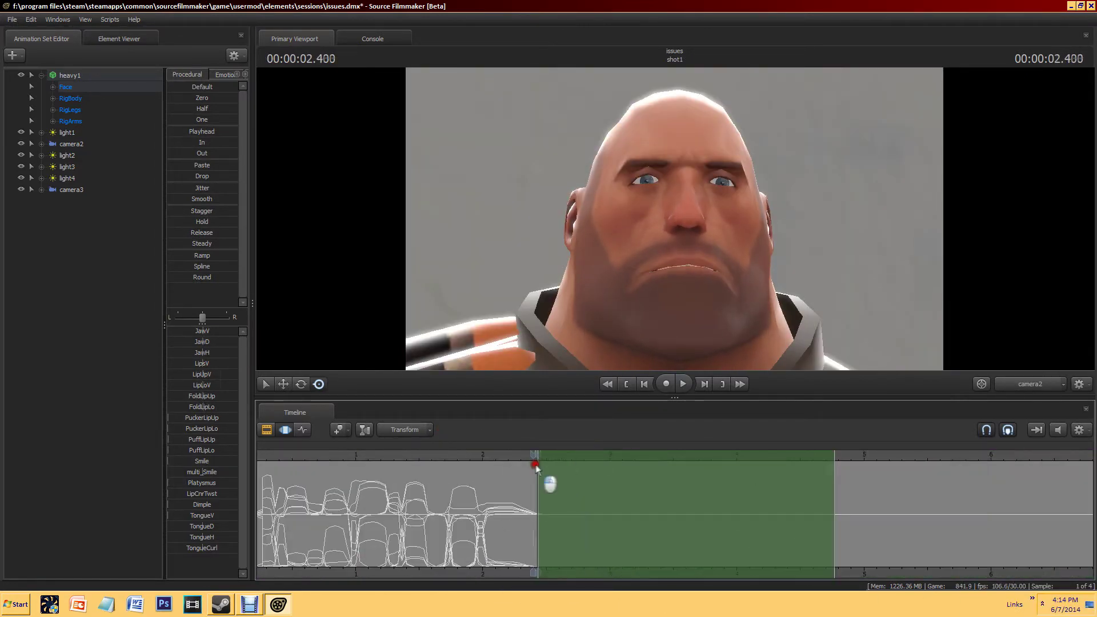
drag(878, 503, 574, 514)
scroll(557, 536, up, 5)
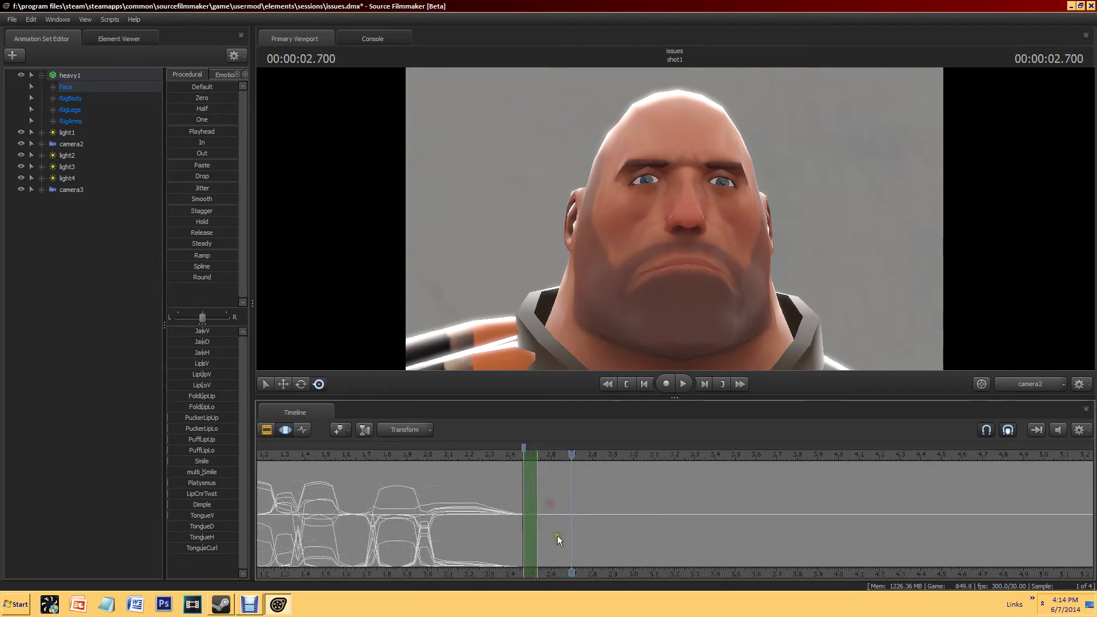
Step: Apply a wide-mouthed phoneme over about 2.43–2.53 s with a falloff ending at about 2.63 s
click(243, 75)
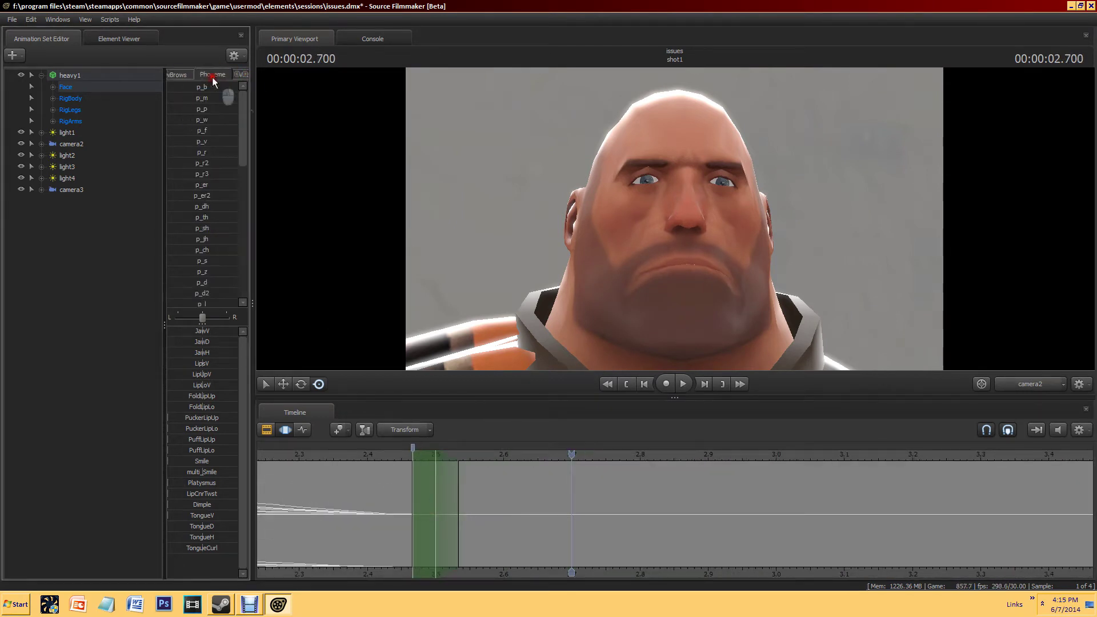
drag(571, 457, 482, 459)
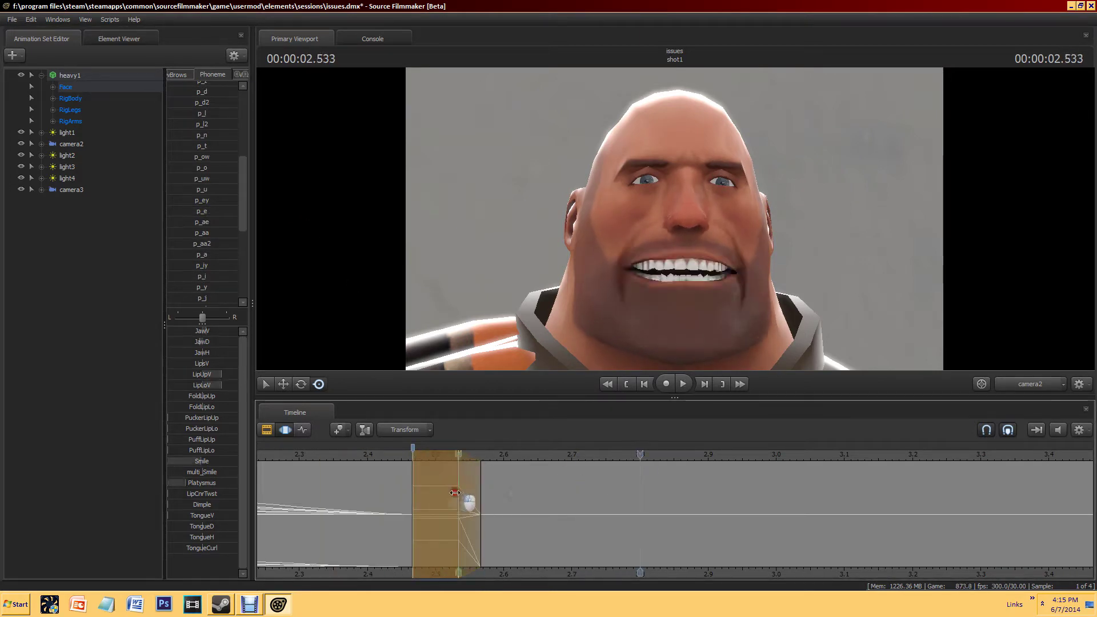
scroll(663, 459, down, 4)
click(663, 457)
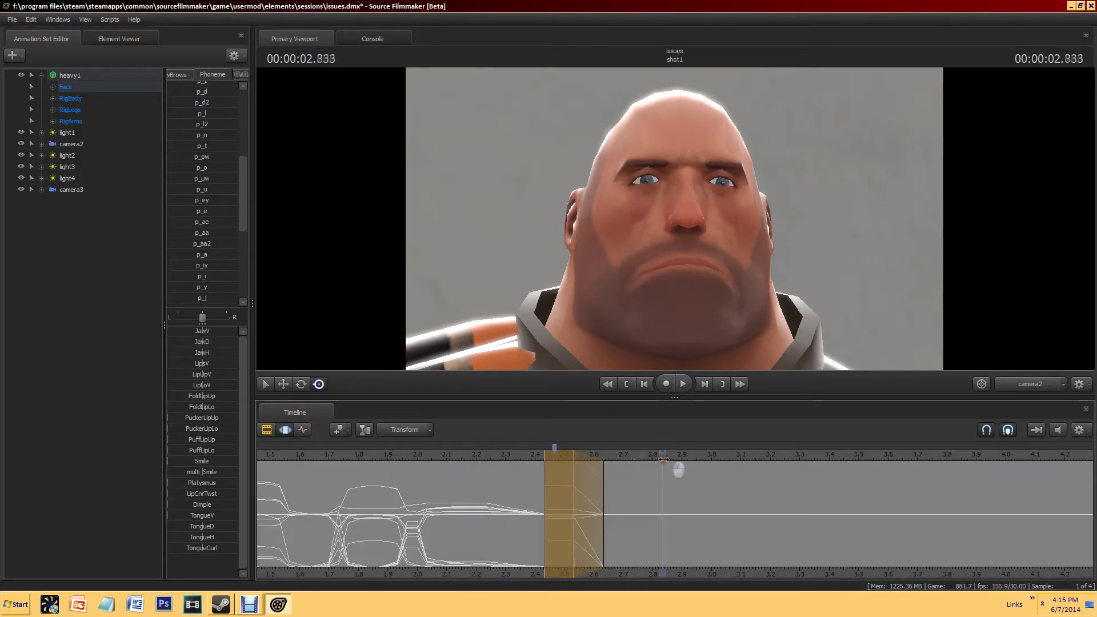
Step: Apply a phoneme over about 2.63–2.70 s with a falloff ending at about 2.73 s
drag(582, 505, 622, 520)
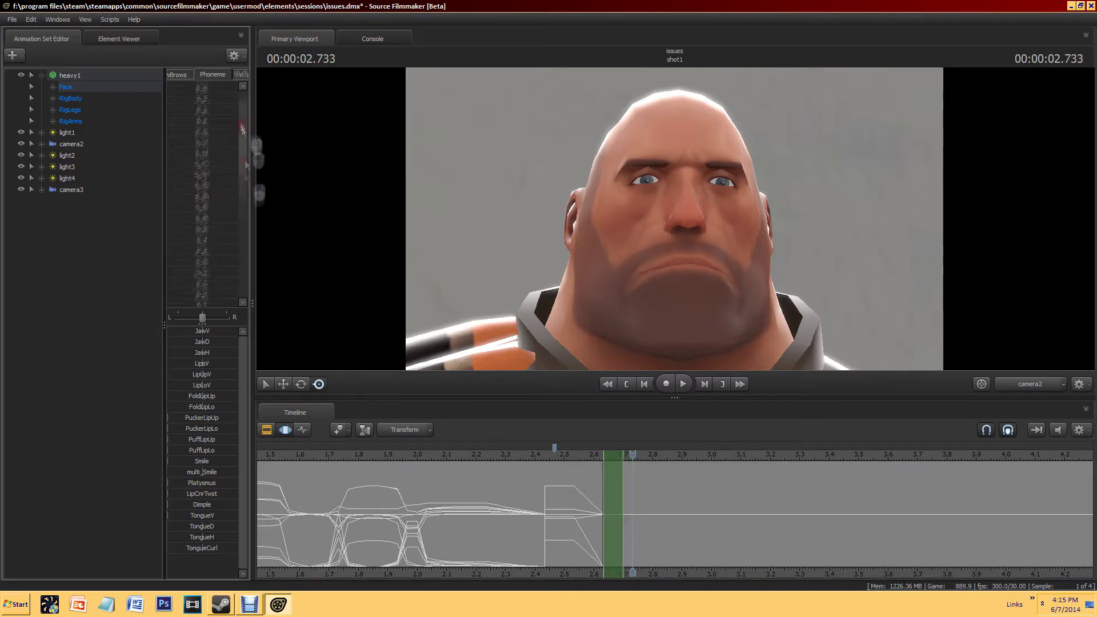
click(195, 175)
scroll(648, 538, up, 4)
click(684, 467)
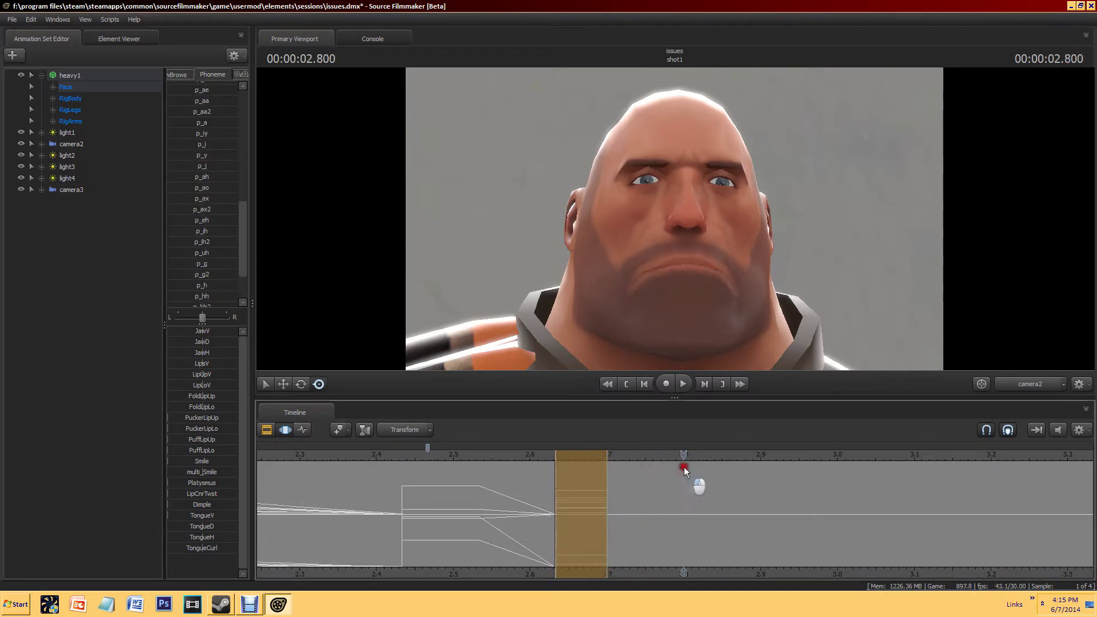
Step: Apply a nearly closed-mouth phoneme over about 2.73–2.83 s and another phoneme over about 2.83–2.93 s
drag(633, 503, 812, 508)
scroll(237, 217, up, 3)
click(231, 121)
scroll(211, 218, down, 5)
click(202, 257)
scroll(711, 462, down, 5)
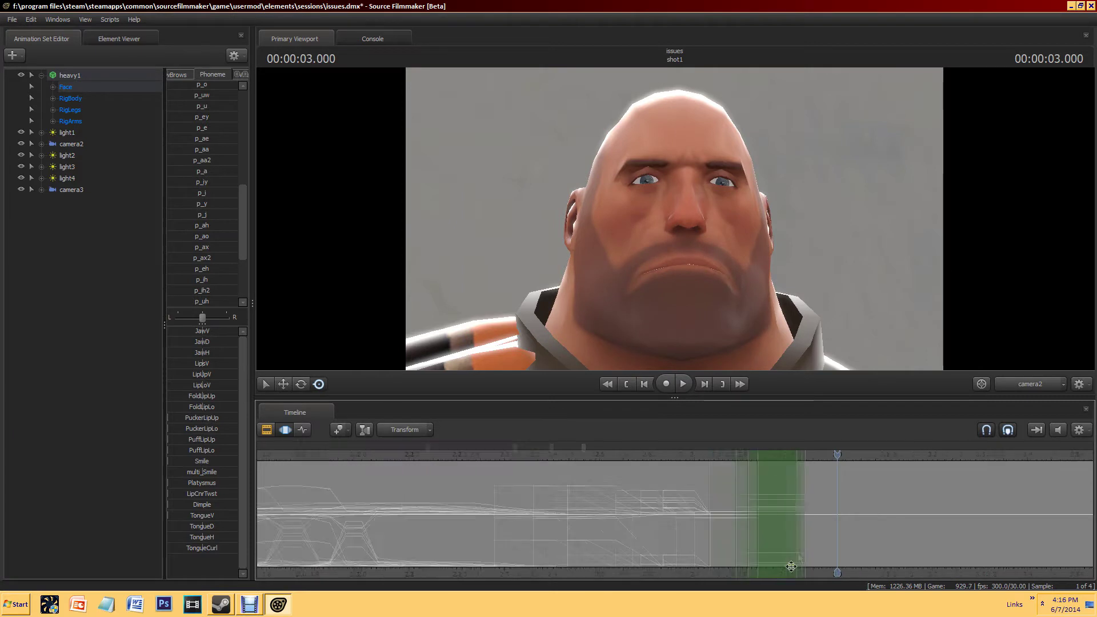
Step: Apply a phoneme over about 2.93–3.00 s and the p_ae phoneme over about 3.0–3.2 s
drag(658, 460, 855, 467)
scroll(593, 510, up, 5)
drag(593, 510, 616, 510)
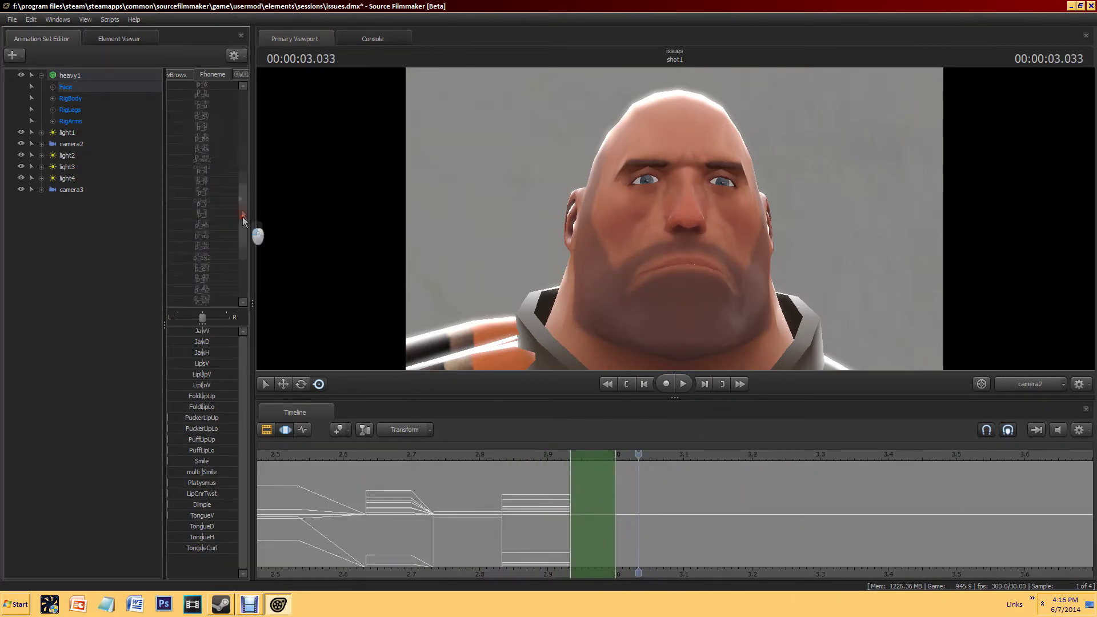
click(201, 131)
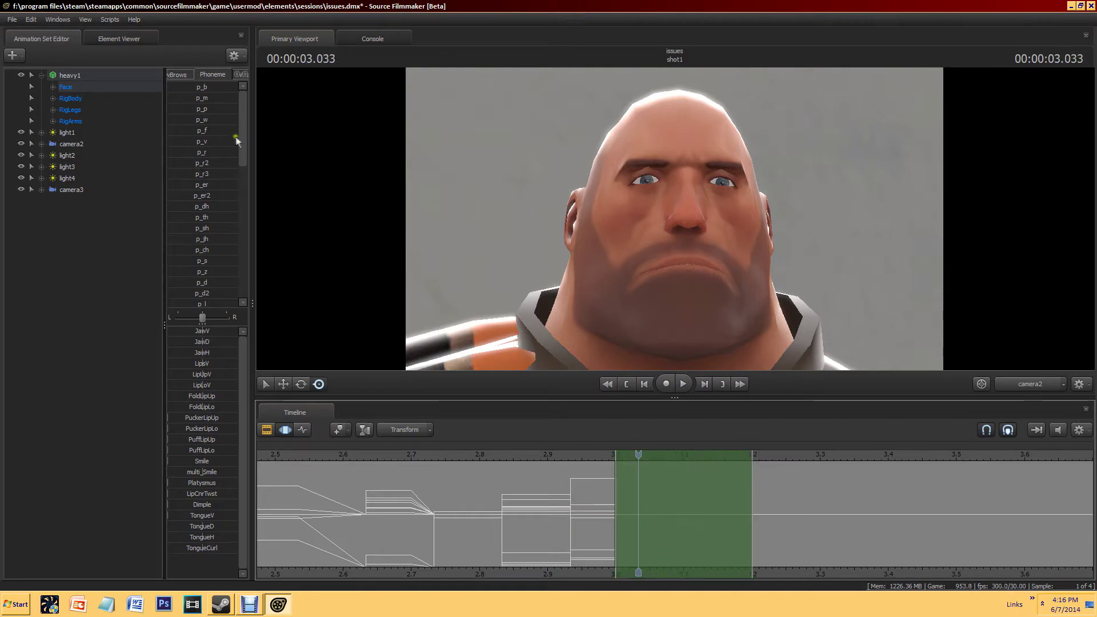
drag(243, 140, 246, 202)
click(202, 234)
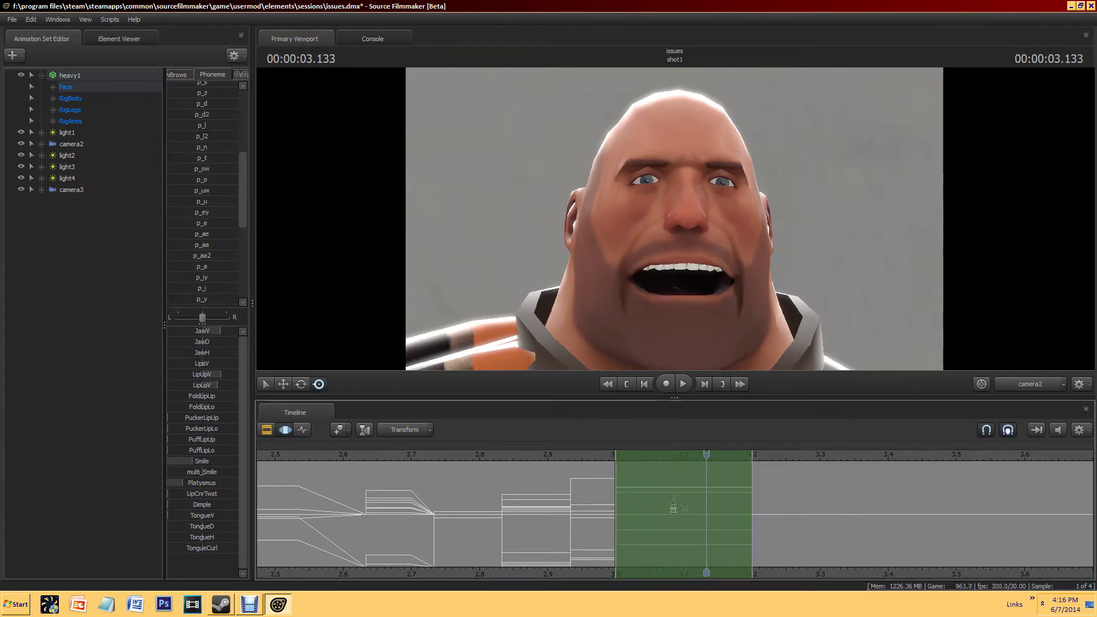
Step: Apply a phoneme over about 3.17–3.30 s and the closed-lip p_b phoneme over about 3.30–3.37 s
drag(728, 479, 815, 479)
scroll(819, 557, down, 3)
scroll(819, 557, up, 2)
drag(575, 516, 617, 508)
scroll(202, 194, up, 10)
click(203, 87)
Step: Apply the p_uh phoneme over about 3.37–3.47 s and another phoneme over about 3.47–3.53 s
scroll(215, 282, down, 5)
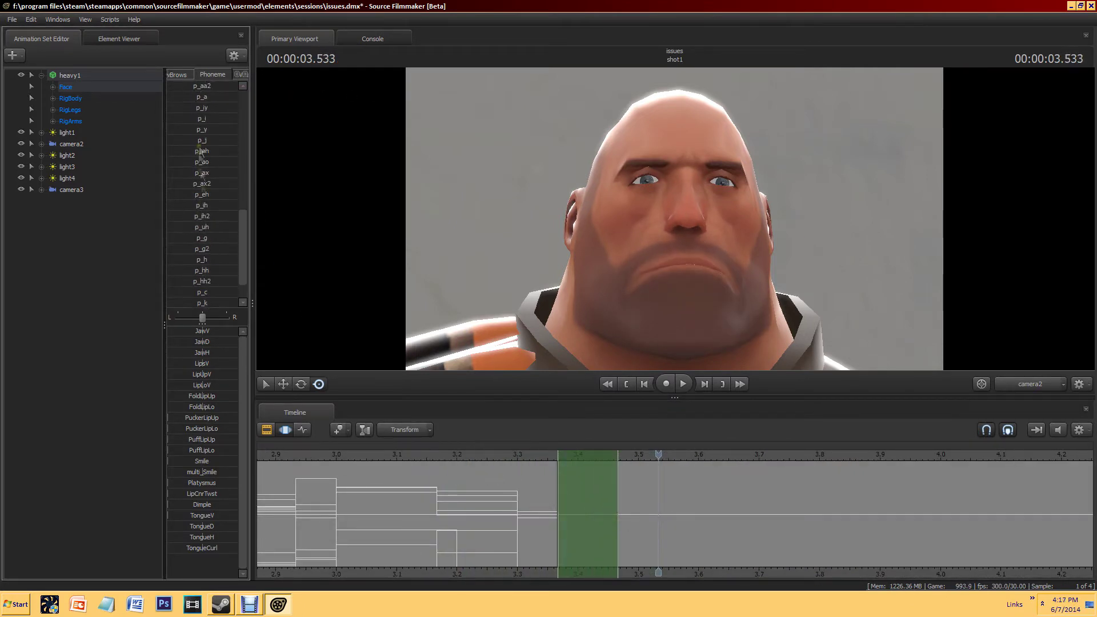
click(197, 227)
drag(618, 509, 659, 509)
key(space)
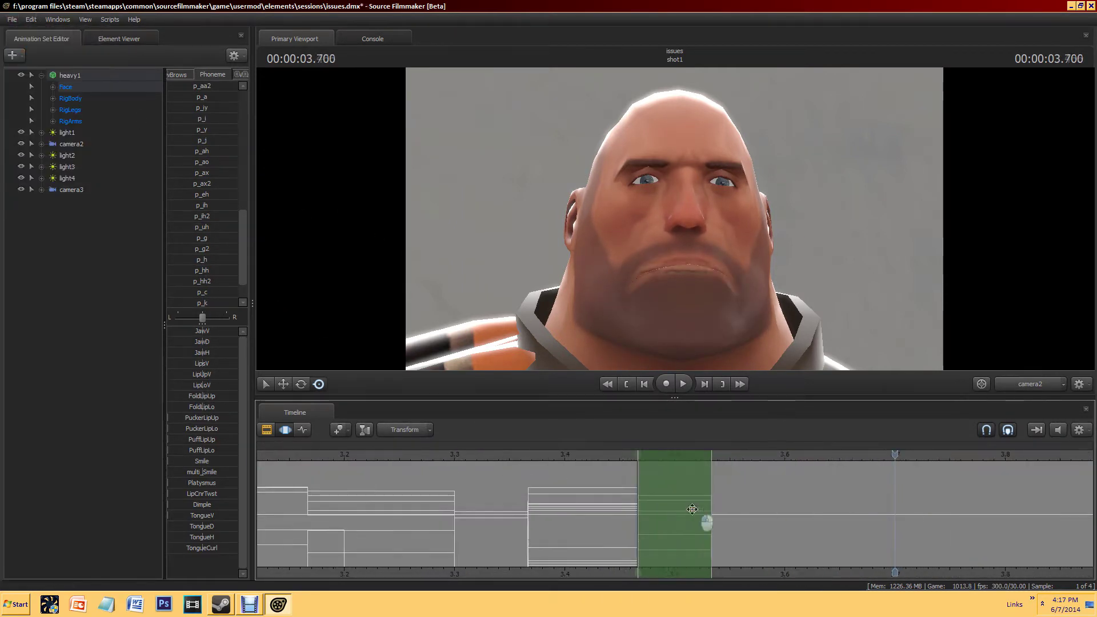
Step: Apply phonemes in turn over about 3.53–3.63 s, 3.63–3.70 s and 3.70–3.93 s
drag(712, 514, 894, 532)
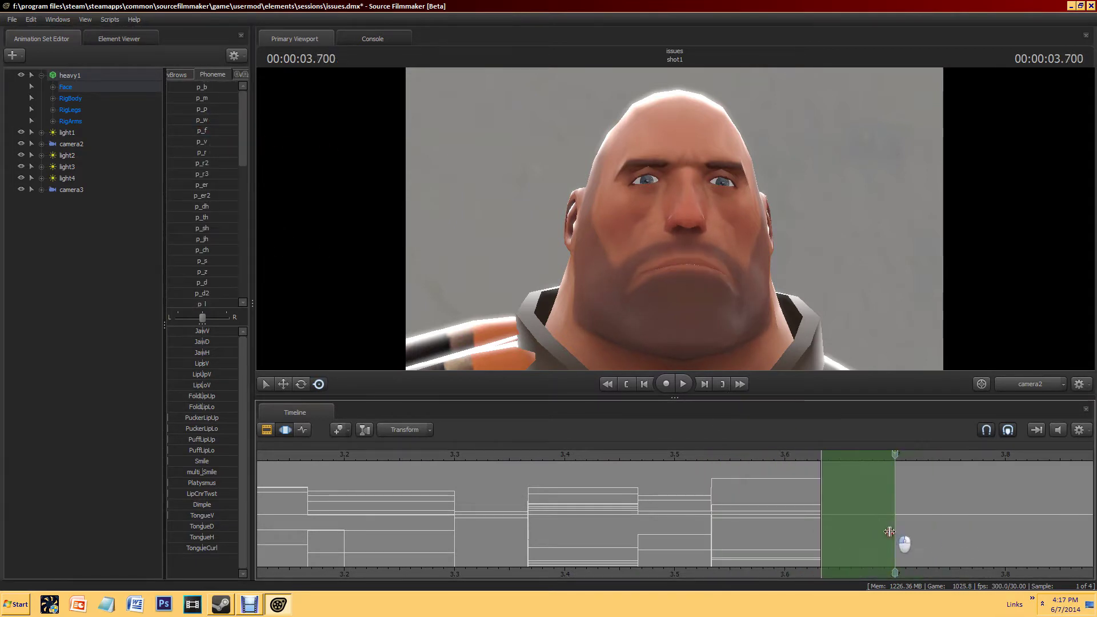
drag(563, 486, 763, 486)
scroll(216, 233, down, 7)
click(220, 275)
Step: Apply the p_r phoneme over about 3.93–4.07 s and the p_eh phoneme over about 4.07–4.20 s
drag(824, 517, 746, 518)
scroll(210, 222, up, 3)
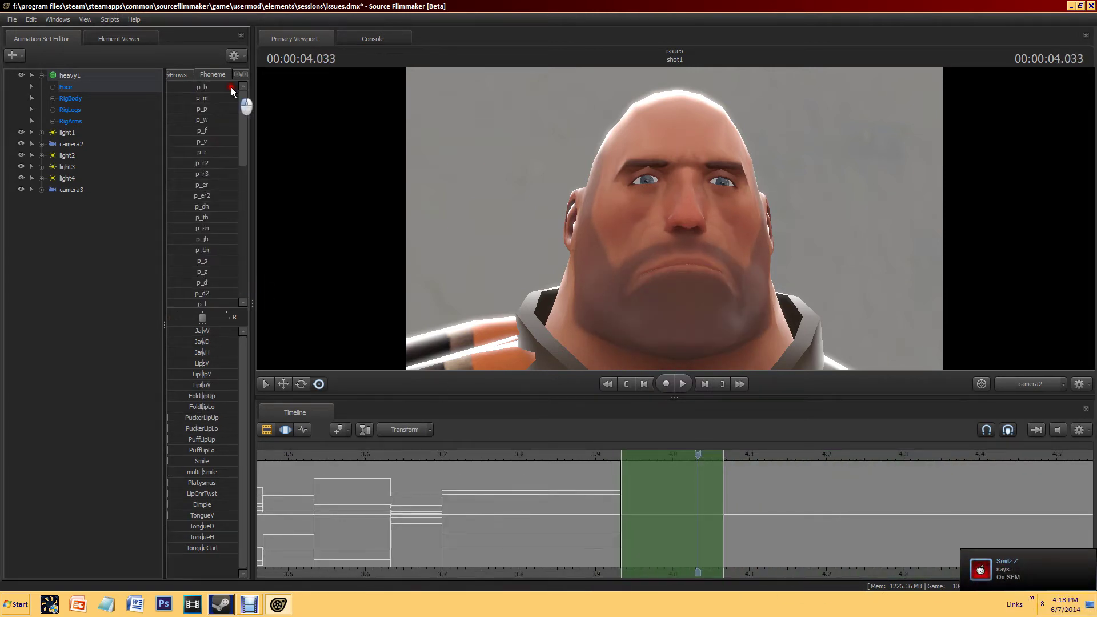
click(206, 151)
click(416, 454)
drag(698, 523, 835, 520)
scroll(202, 200, down, 6)
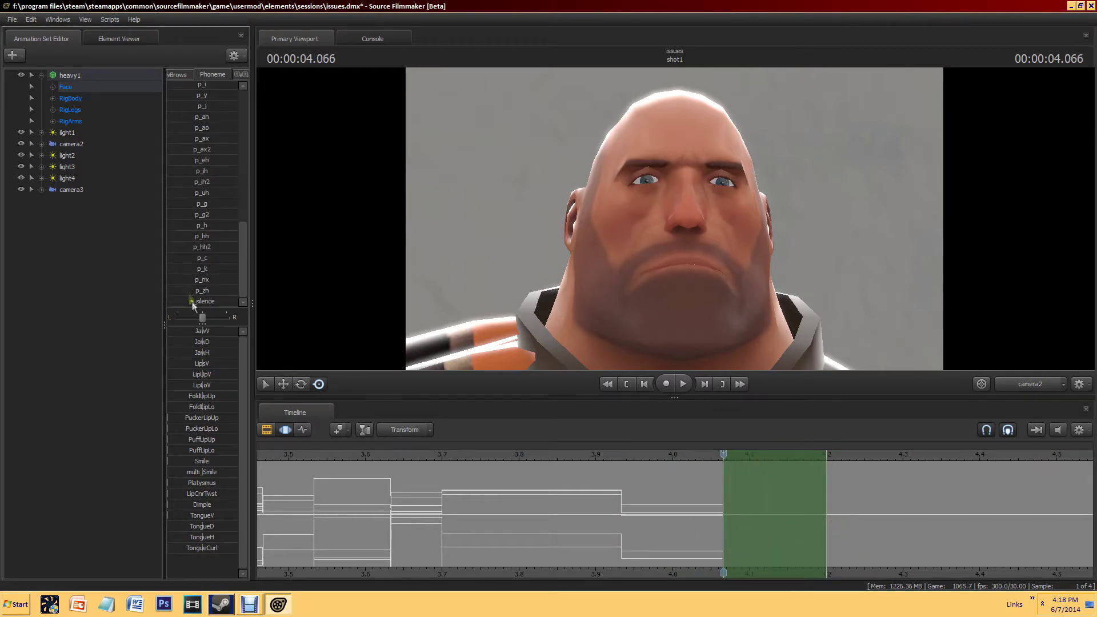
click(202, 160)
Step: Select the phoneme animation from about 2.43 to 4.20 s, apply the Smooth preset and play the result back
scroll(915, 543, down, 3)
drag(914, 543, 463, 503)
click(184, 75)
drag(197, 201, 218, 203)
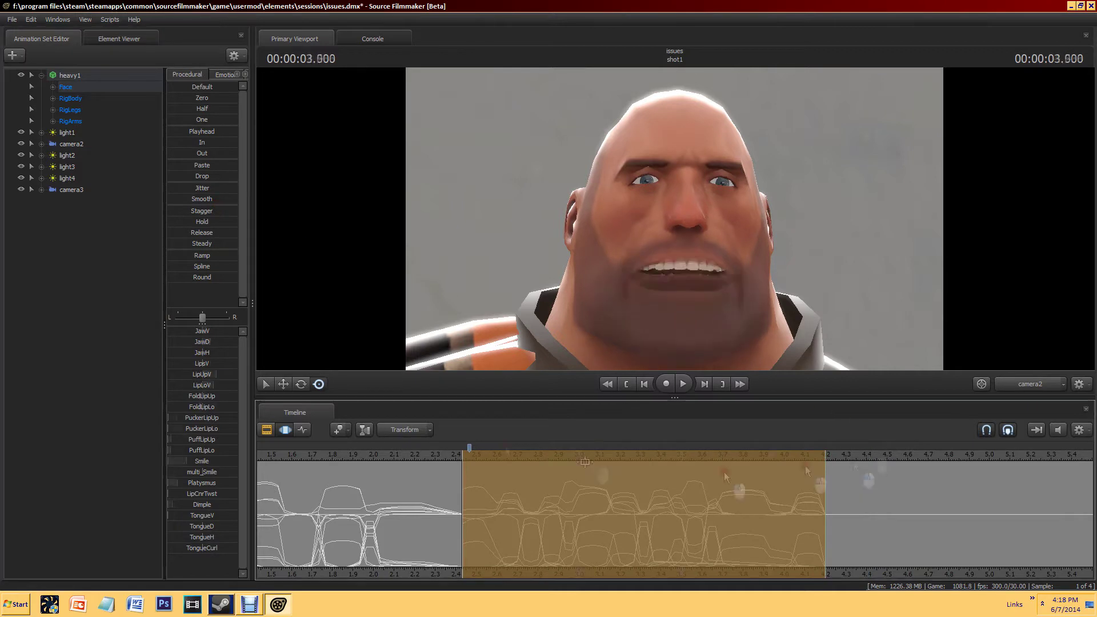
scroll(841, 468, down, 2)
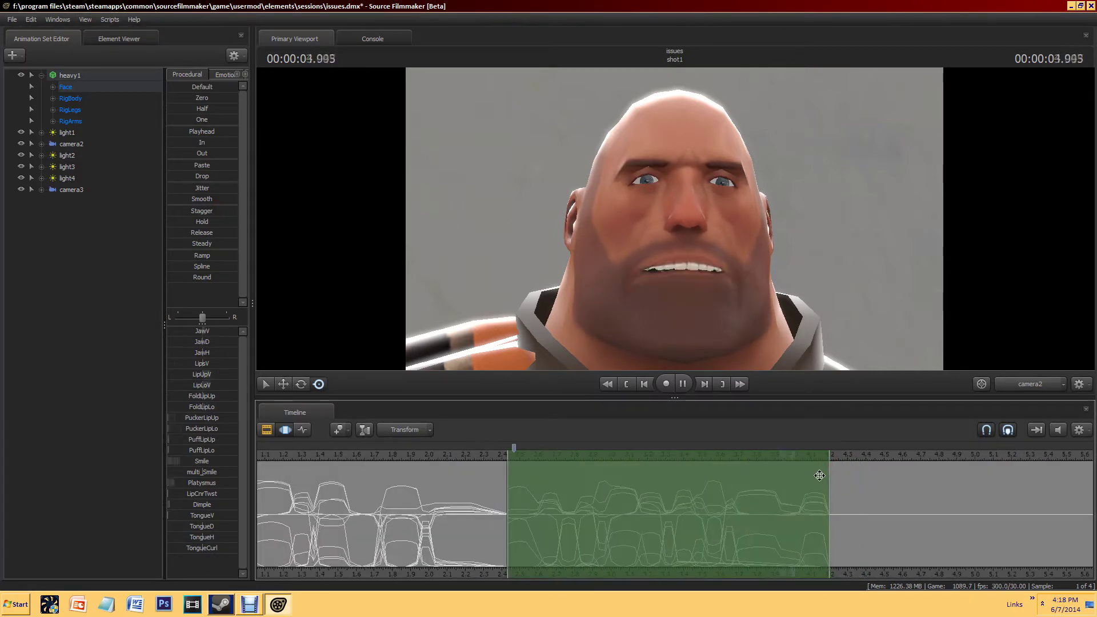
click(884, 455)
Step: Find the next spoken line after 4.2 s and apply a phoneme over about 5.63–5.77 s with a falloff ending at about 5.87 s
drag(832, 468, 979, 496)
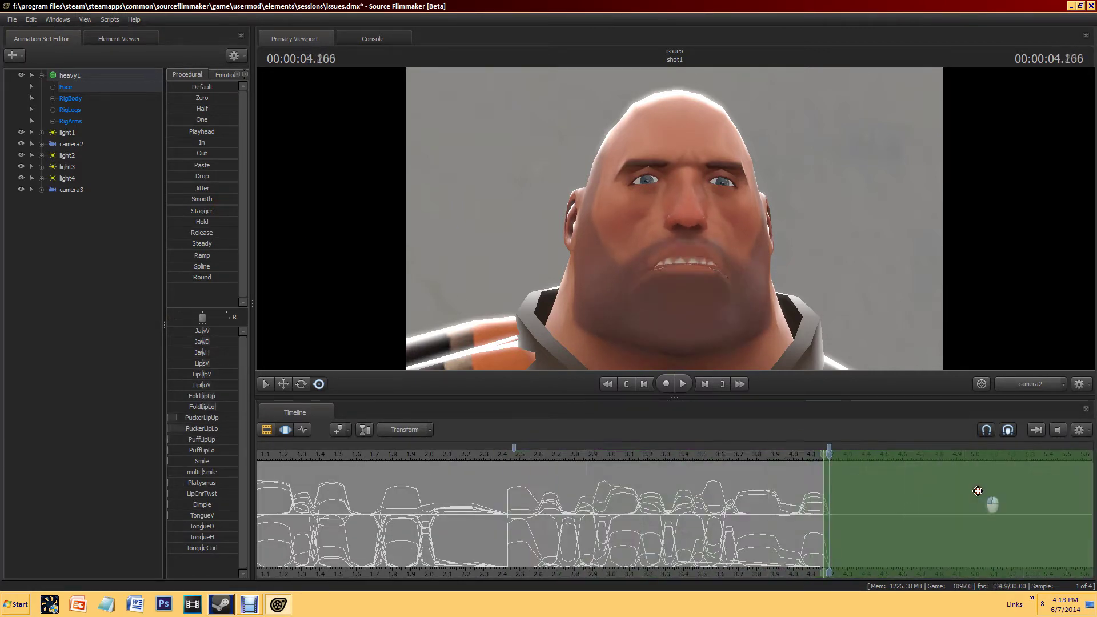
scroll(840, 463, down, 10)
key(space)
scroll(966, 514, up, 8)
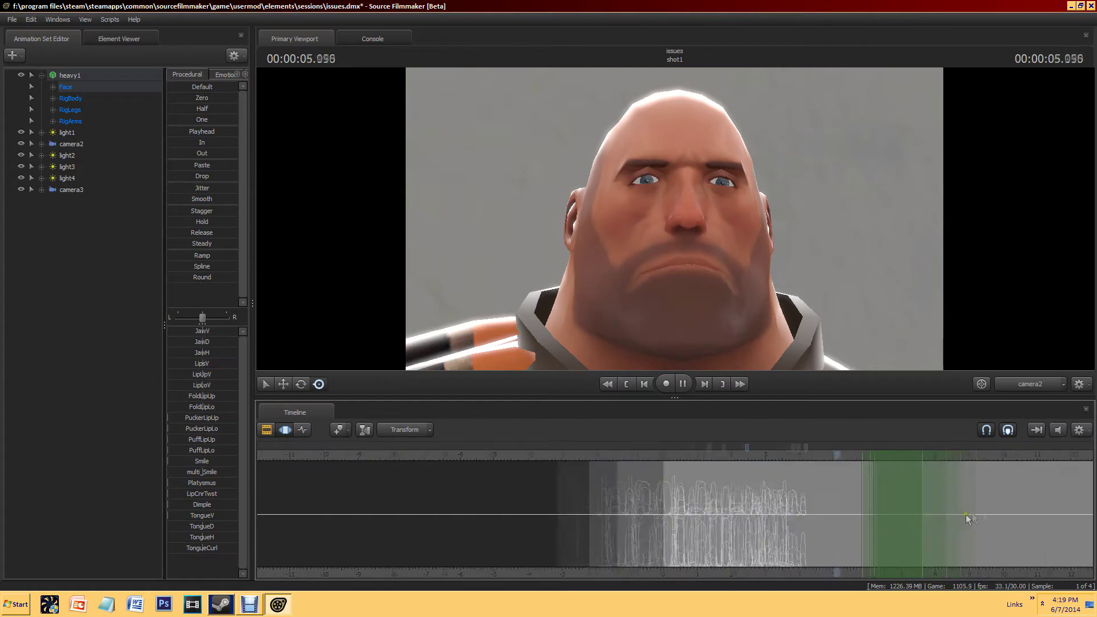
drag(663, 473, 679, 509)
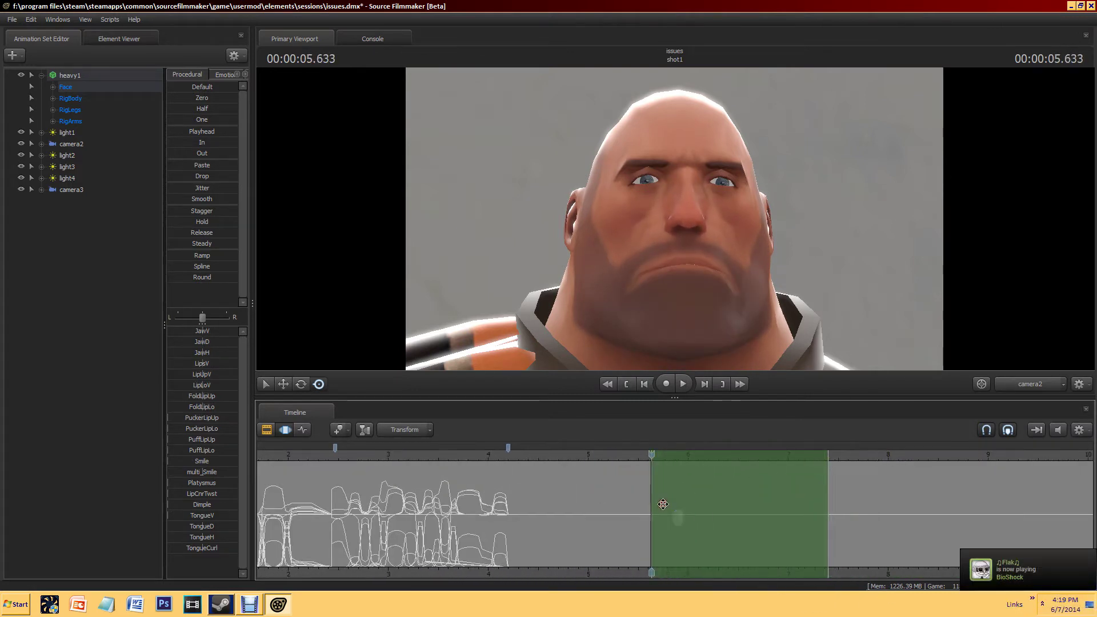
scroll(678, 509, up, 2)
click(244, 75)
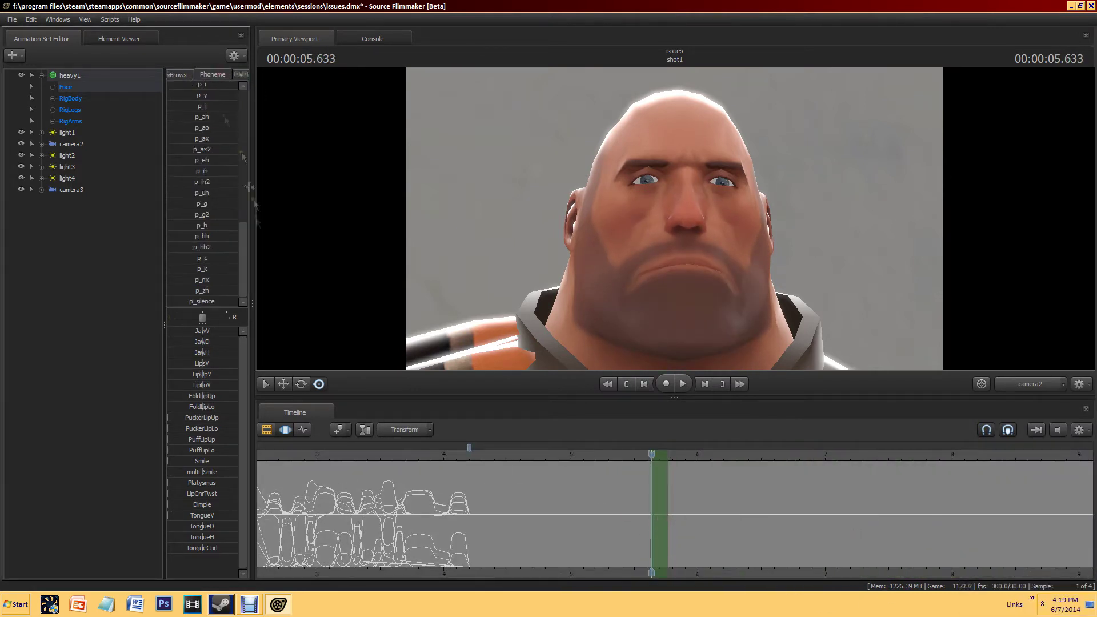
click(202, 163)
scroll(683, 503, up, 6)
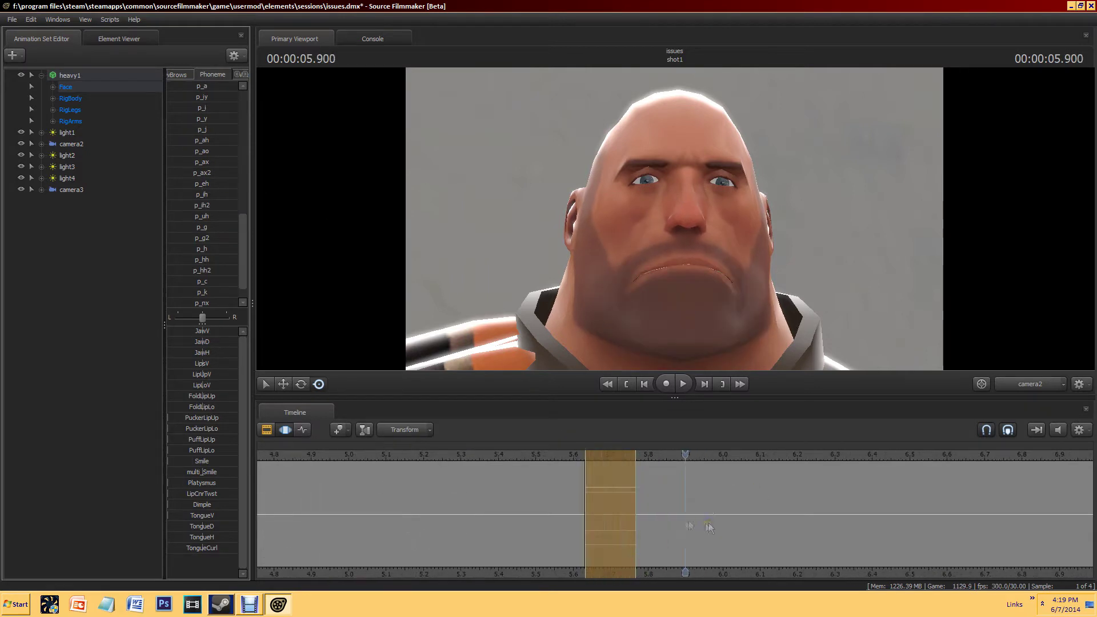
drag(608, 497, 695, 511)
Step: Apply one phoneme over about 5.93–6.00 s and a different one over about 6.00–6.07 s
click(875, 464)
drag(876, 467, 727, 504)
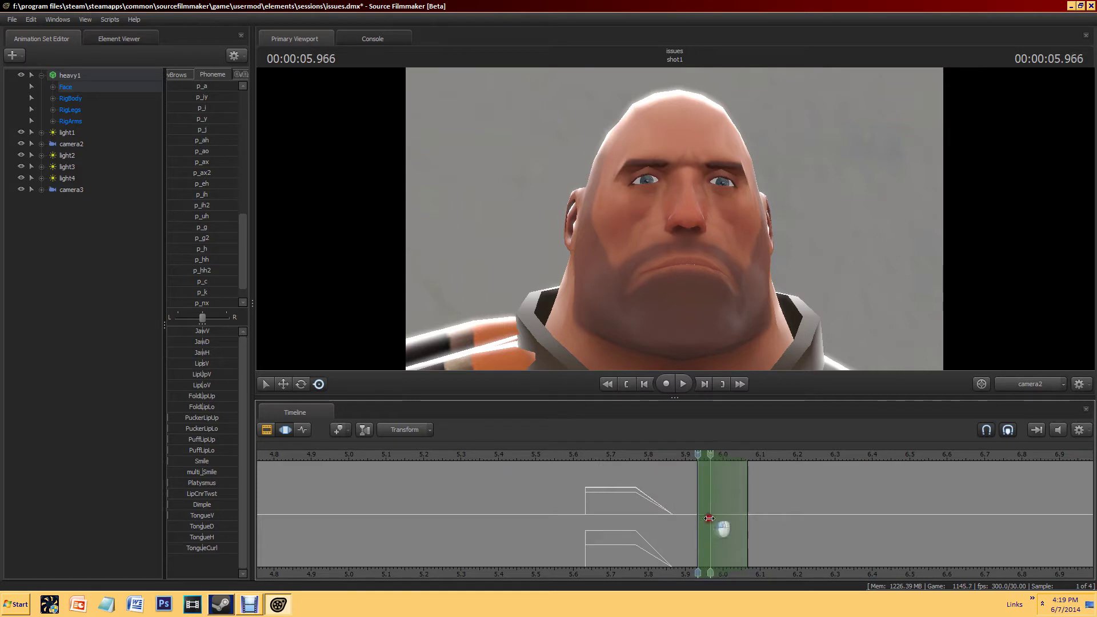
click(202, 173)
click(721, 497)
click(190, 244)
Step: Apply a phoneme over about 6.07–6.13 s and a puckered-lip phoneme over about 6.13–6.23 s
drag(748, 469, 773, 469)
scroll(172, 233, down, 1)
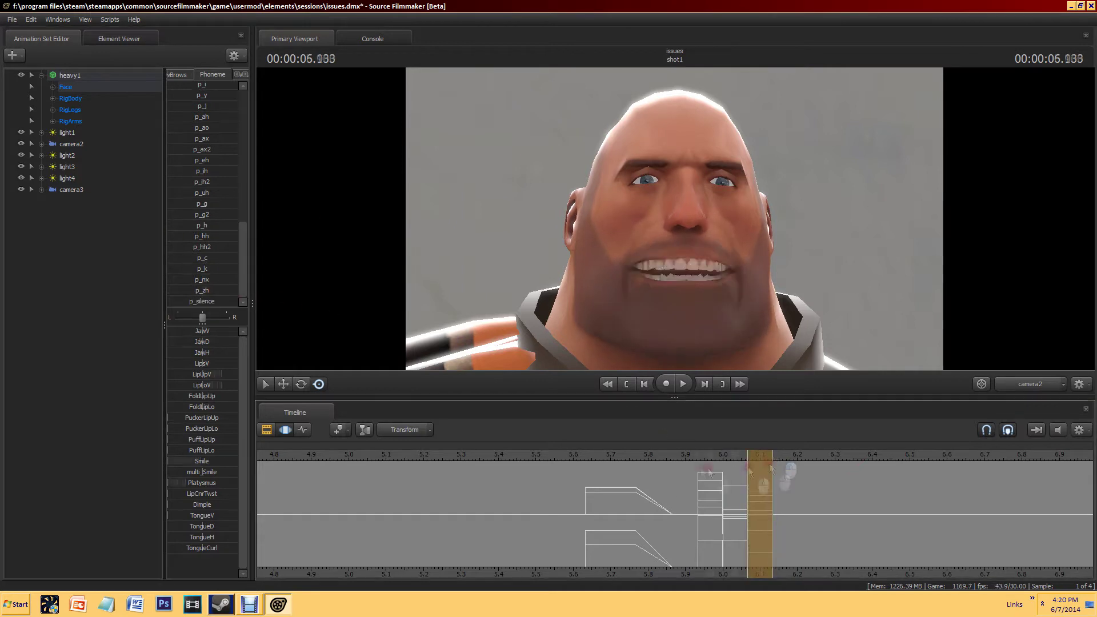
drag(845, 519, 812, 514)
scroll(890, 523, up, 4)
drag(890, 522, 809, 522)
scroll(214, 234, up, 4)
key(space)
drag(749, 504, 782, 504)
key(space)
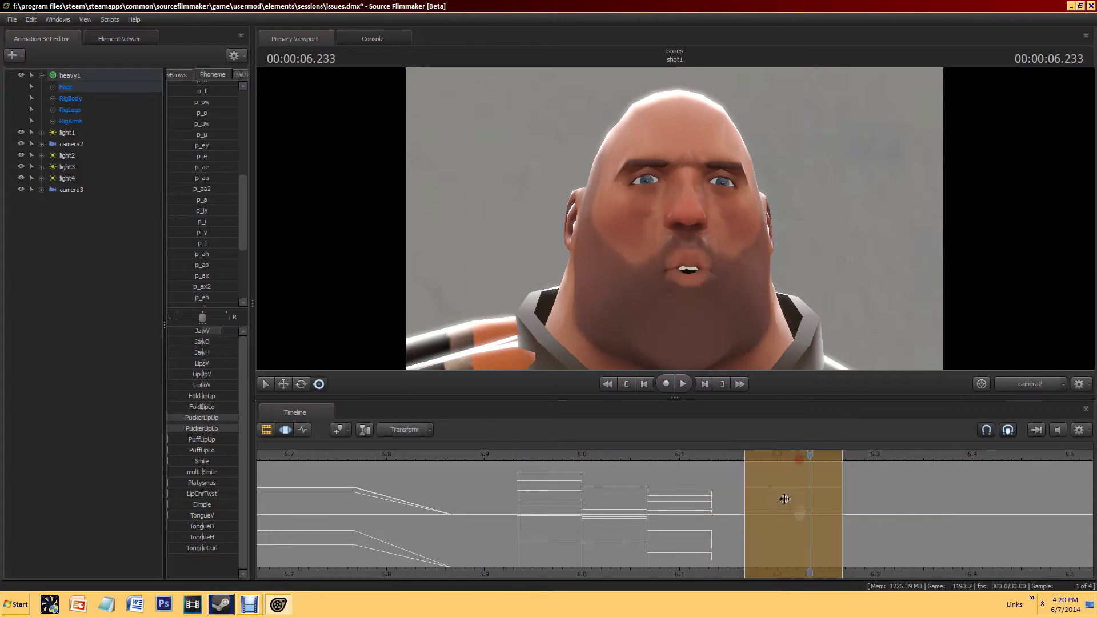
Step: Select about 6.23–6.33 s, apply a phoneme to it and step through the audio up to about 6.5 s
scroll(653, 480, down, 3)
key(Right)
key(Right)
key(Right)
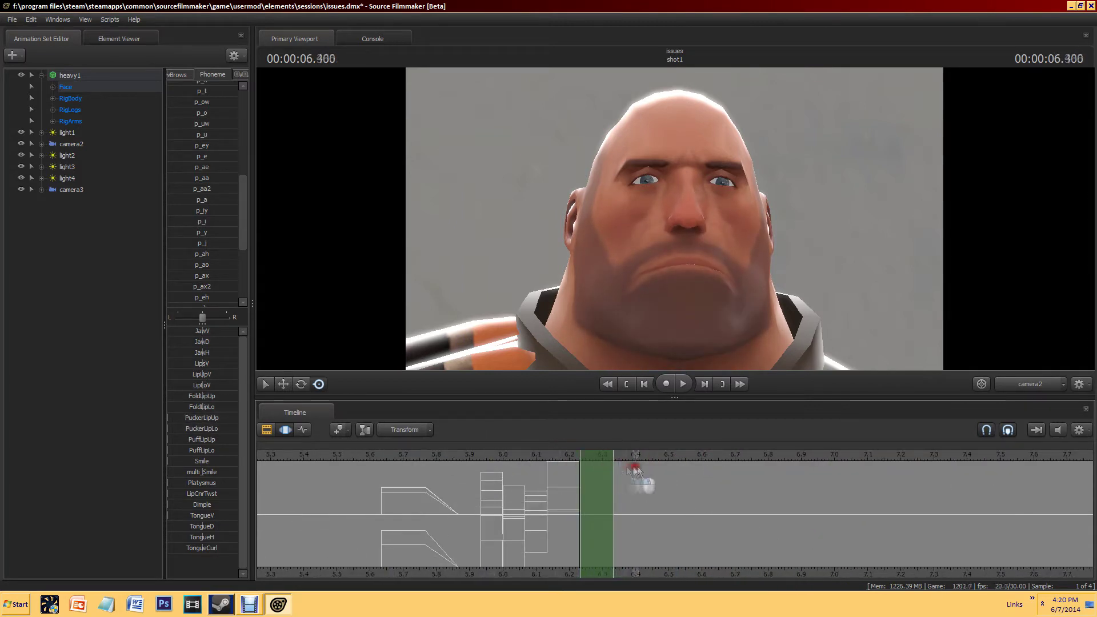
key(space)
click(663, 454)
scroll(663, 455, up, 2)
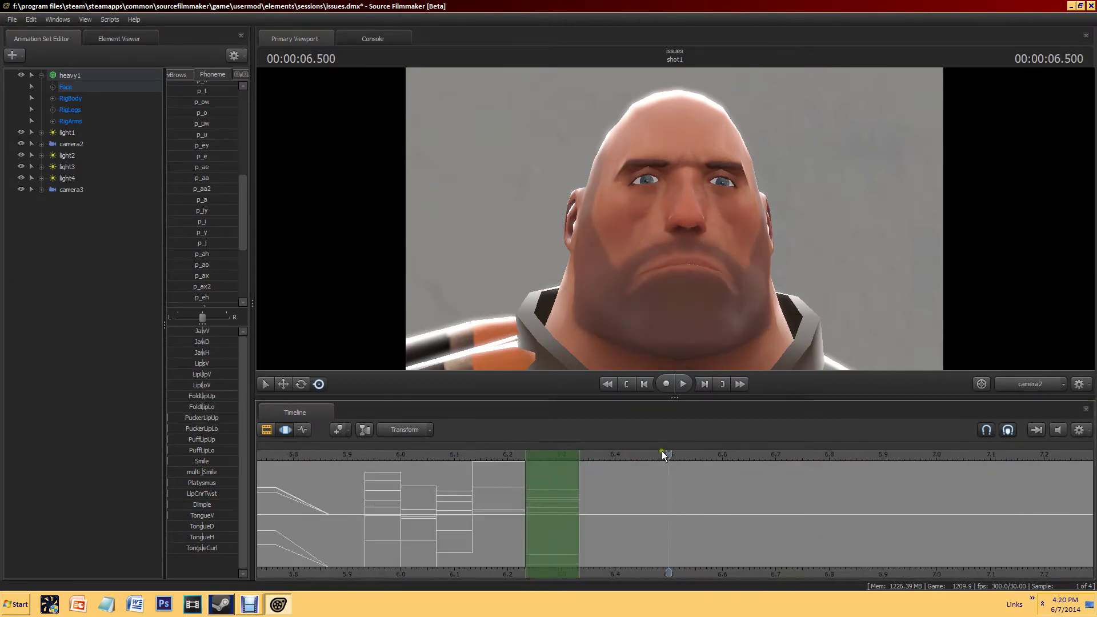
Step: Replay the line and apply a phoneme over about 6.4–6.5 s, leaving a short gap after the preceding one
click(631, 496)
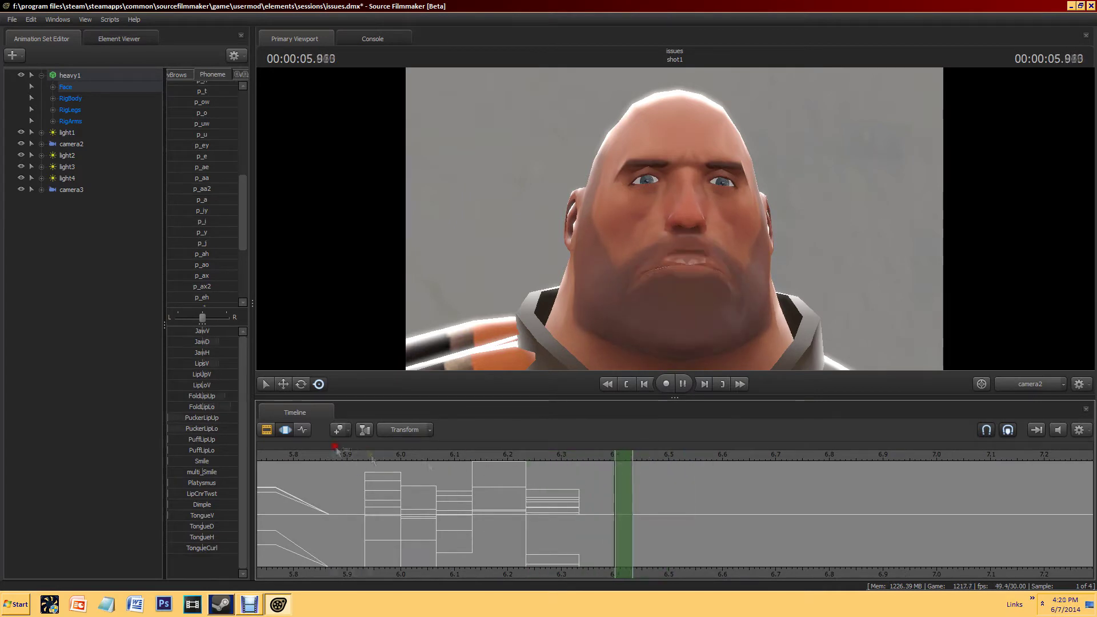
scroll(209, 205, up, 5)
key(space)
click(776, 454)
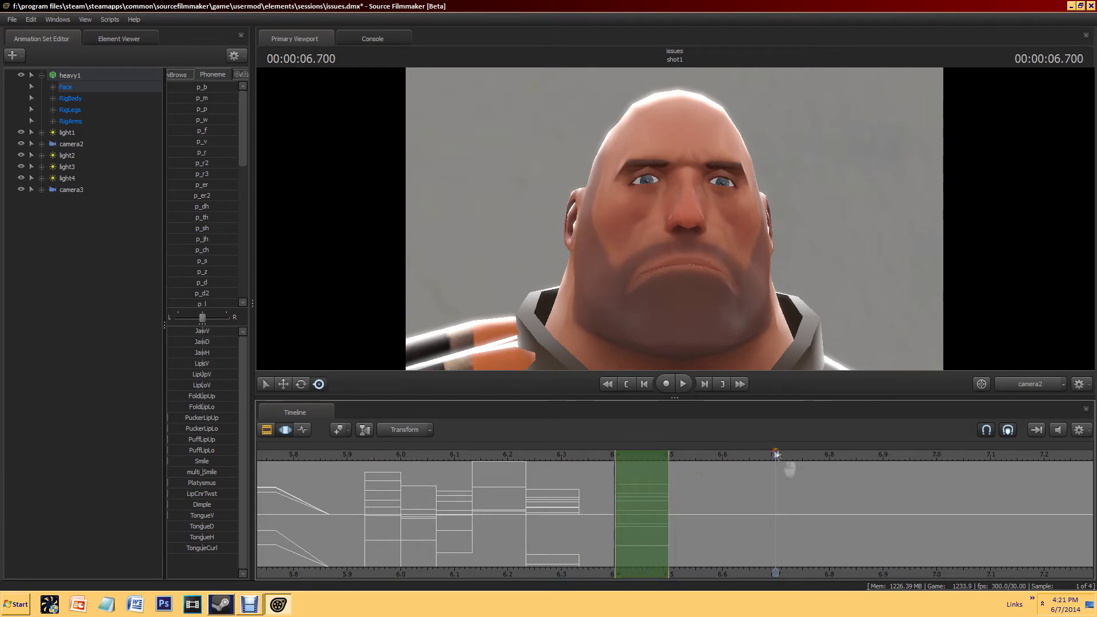
Step: Apply the p_dh phoneme at about 6.60–6.63 s and a puckered-lip phoneme over about 6.63–6.77 s
click(750, 483)
click(202, 206)
drag(733, 478, 847, 509)
scroll(202, 200, down, 4)
click(202, 200)
Step: Apply a phoneme over about 6.77–6.83 s and another over about 6.83–6.97 s
scroll(207, 234, down, 3)
click(207, 234)
click(953, 456)
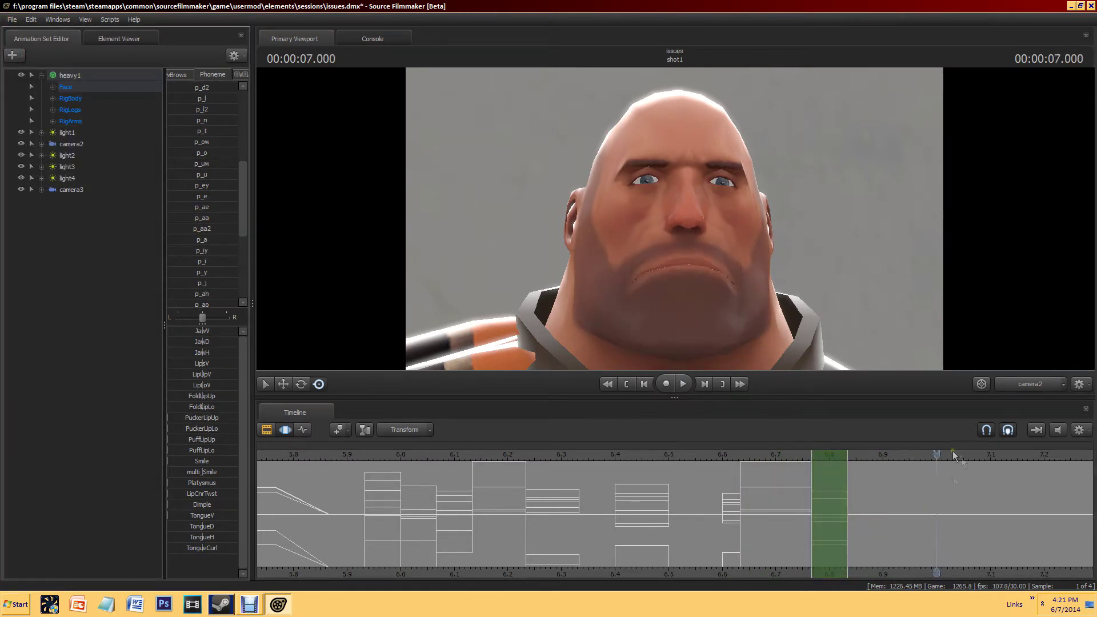
drag(828, 490, 865, 490)
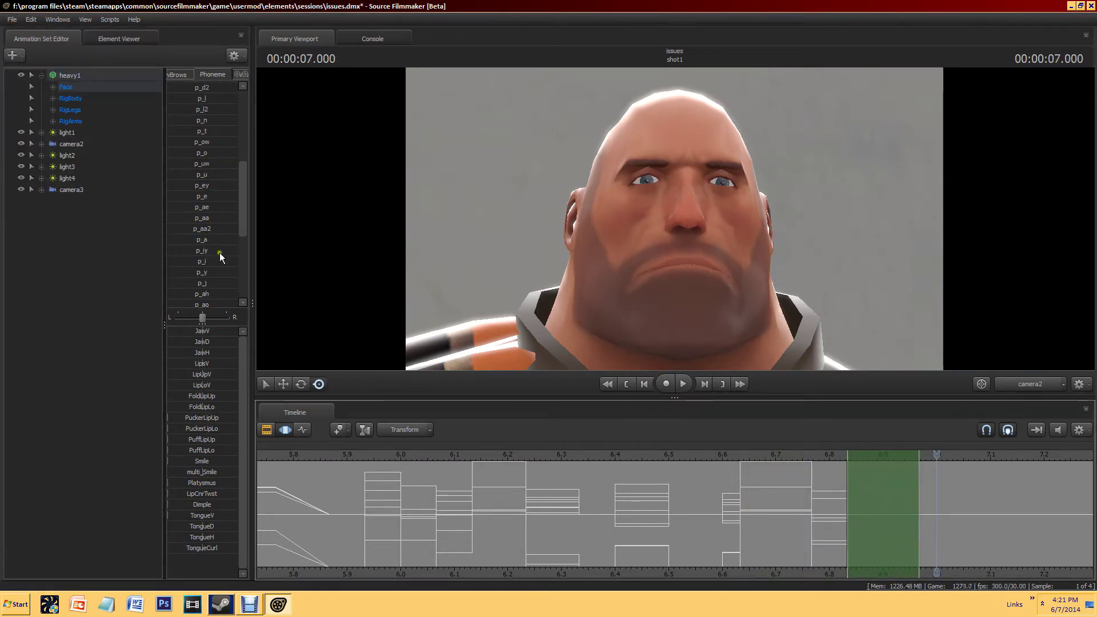
scroll(231, 265, up, 5)
click(204, 154)
Step: Apply a bared-teeth phoneme over about 6.97–7.10 s and the p_ih phoneme over about 7.13–7.23 s
drag(914, 526, 986, 526)
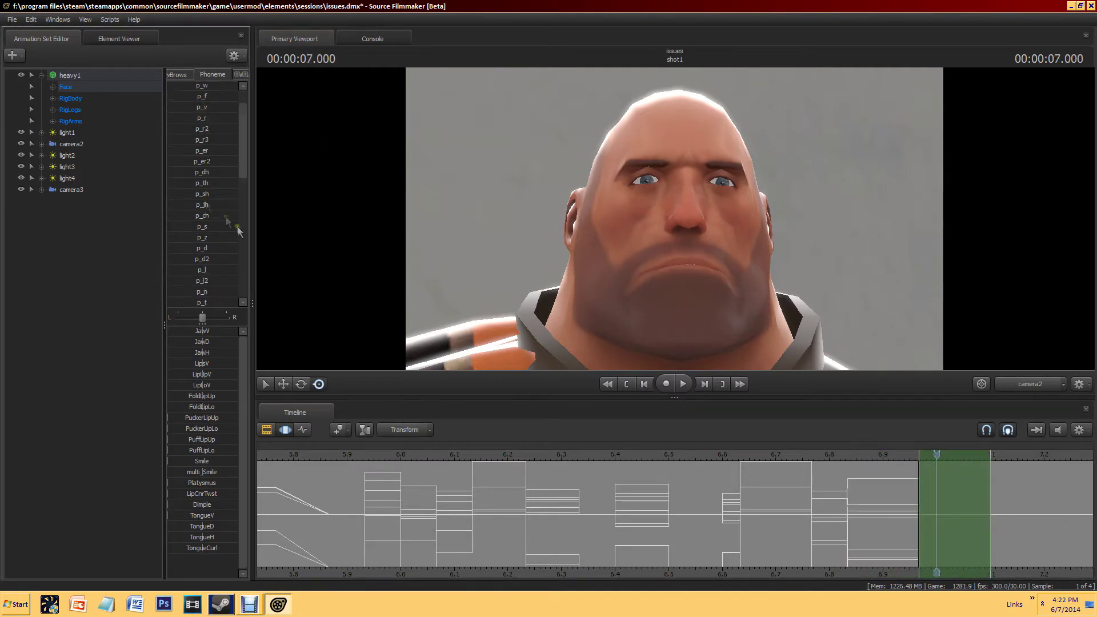
click(201, 222)
scroll(979, 558, down, 5)
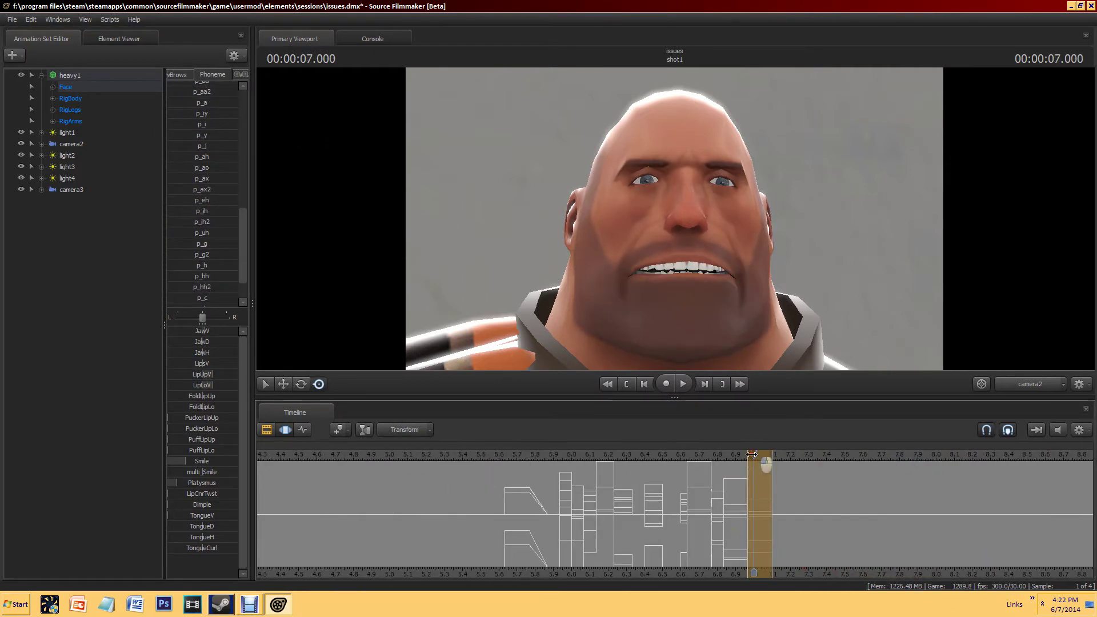
scroll(801, 503, up, 3)
drag(663, 514, 716, 515)
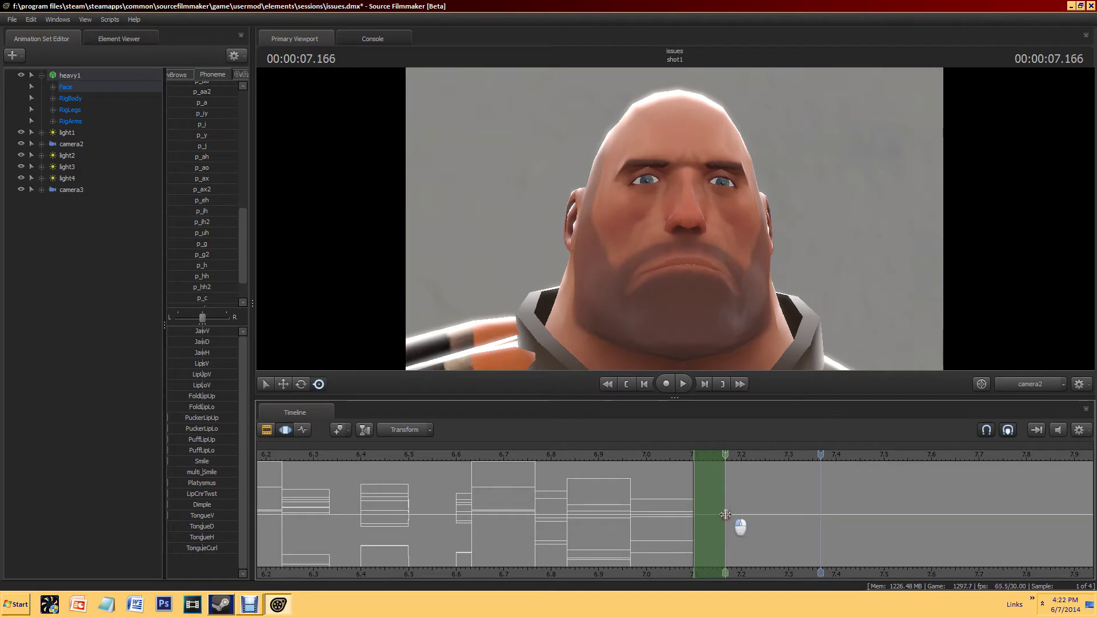
click(194, 211)
Step: Try p_ao and another phoneme over about 7.23–7.43 s with a falloff ending at about 7.77 s
drag(758, 514, 1003, 509)
click(195, 170)
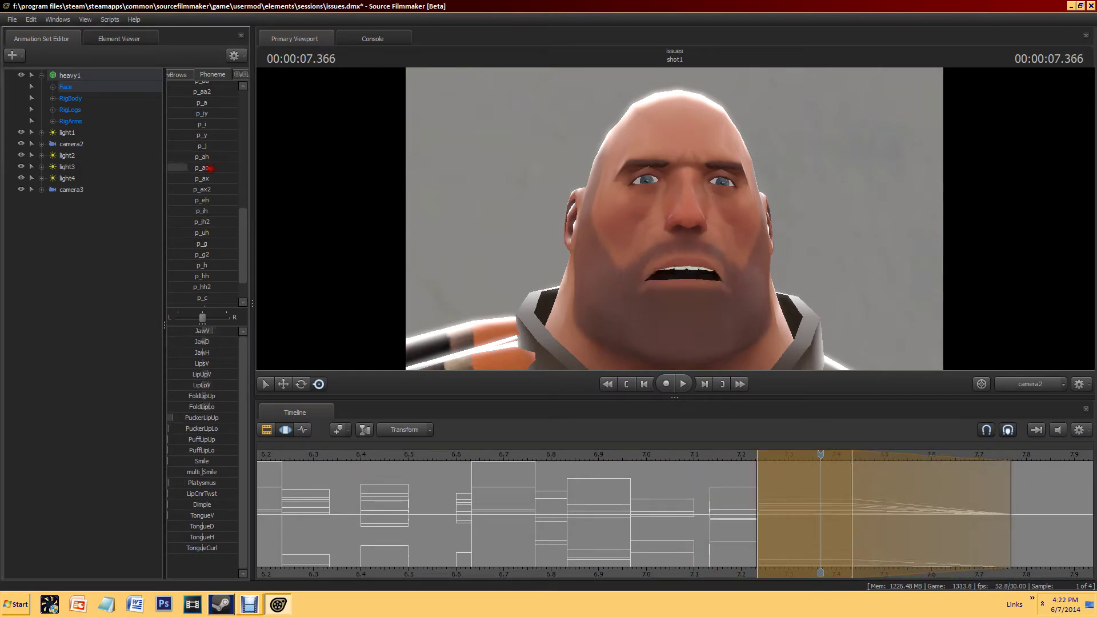
scroll(202, 228, up, 5)
drag(202, 176, 232, 174)
Step: Select the phoneme animation from about 5.6 to 7.43 s, apply the Smooth preset and play the result back
scroll(797, 485, down, 3)
scroll(797, 486, down, 2)
drag(621, 508, 826, 503)
click(187, 74)
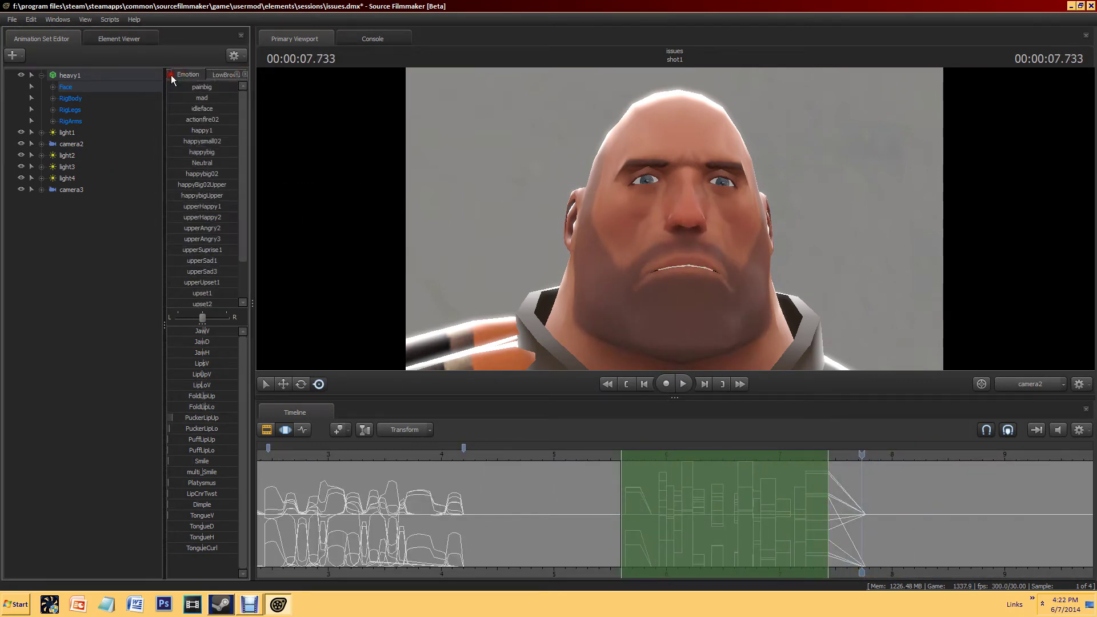
click(202, 165)
drag(324, 455, 324, 421)
key(space)
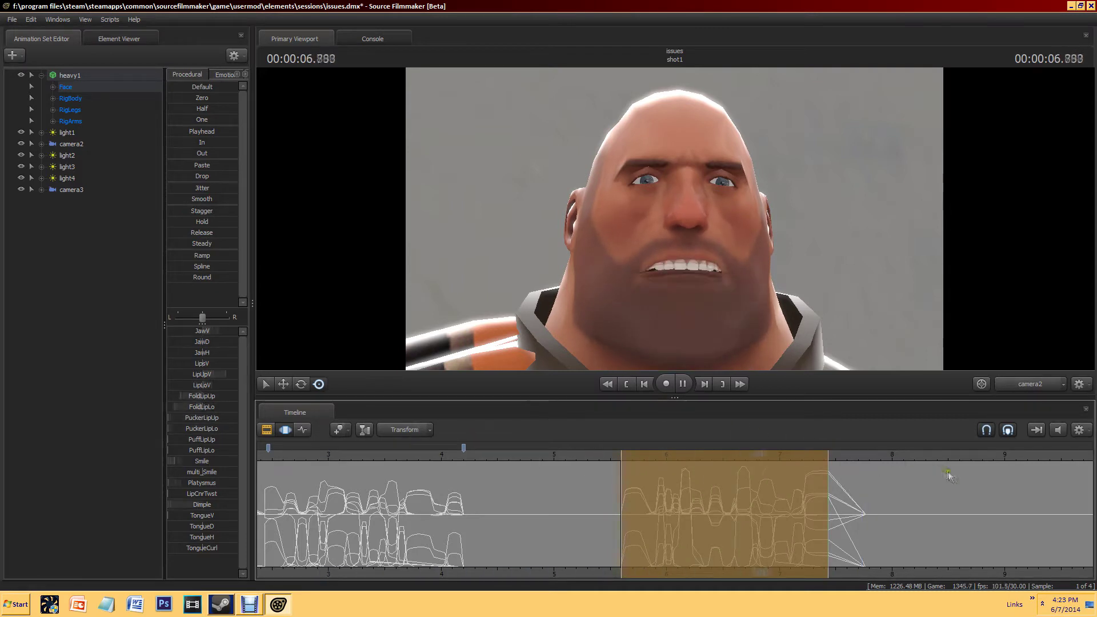
Step: Play the timeline past the smoothed section to locate where the next spoken line starts
drag(1031, 503, 892, 458)
scroll(945, 578, down, 5)
scroll(673, 550, up, 5)
key(space)
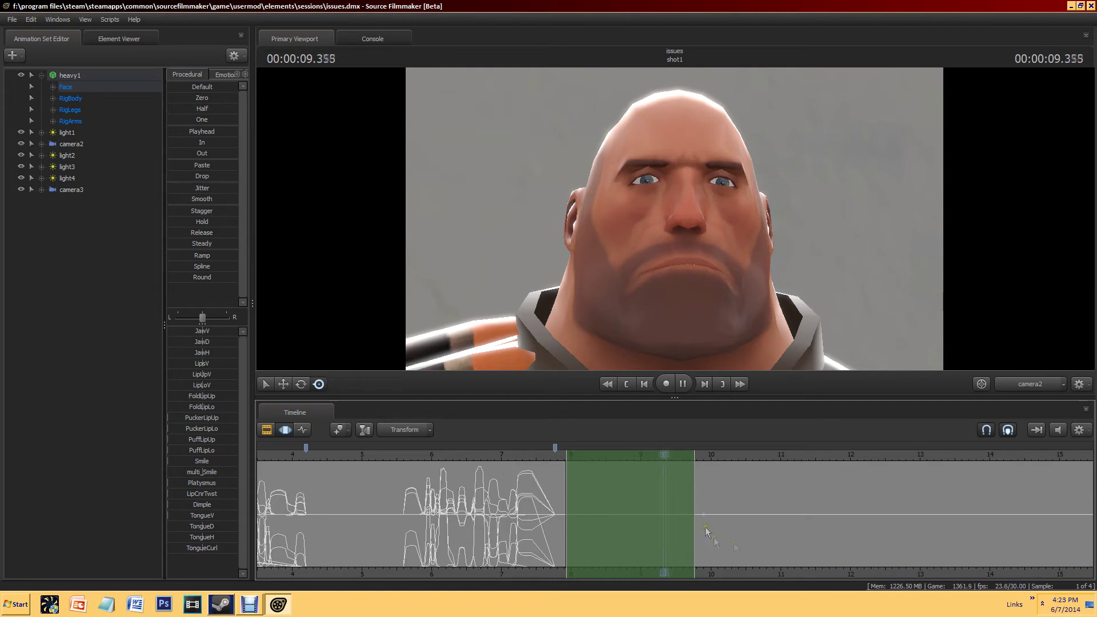
middle_drag(760, 548, 701, 571)
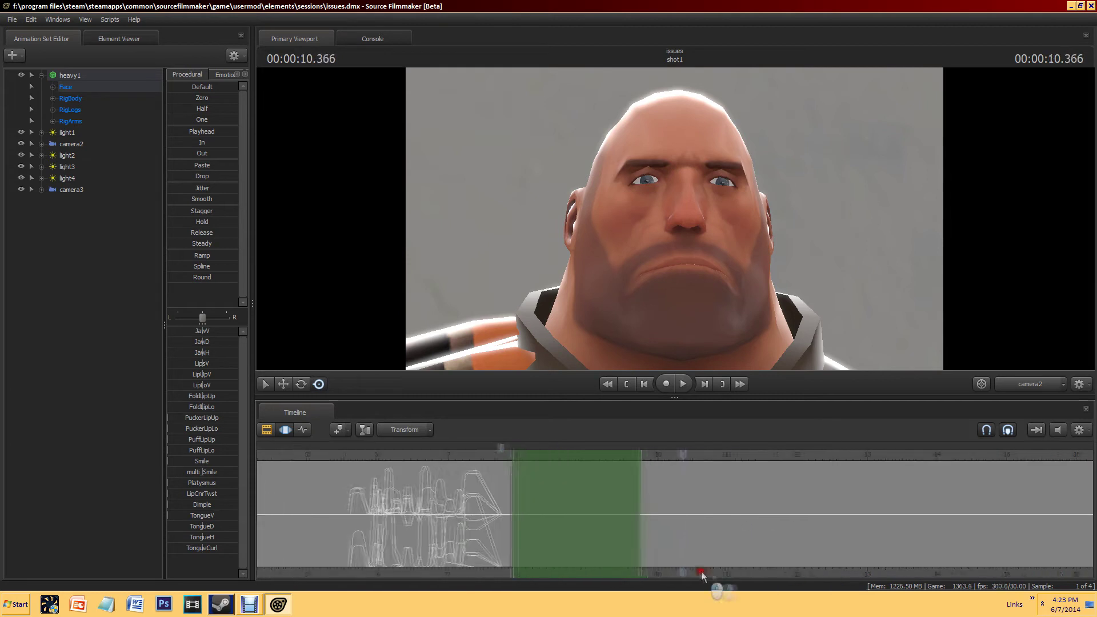
Step: Apply a phoneme over about 8.73–8.83 s and the p_e phoneme over about 8.83–8.93 s
click(548, 469)
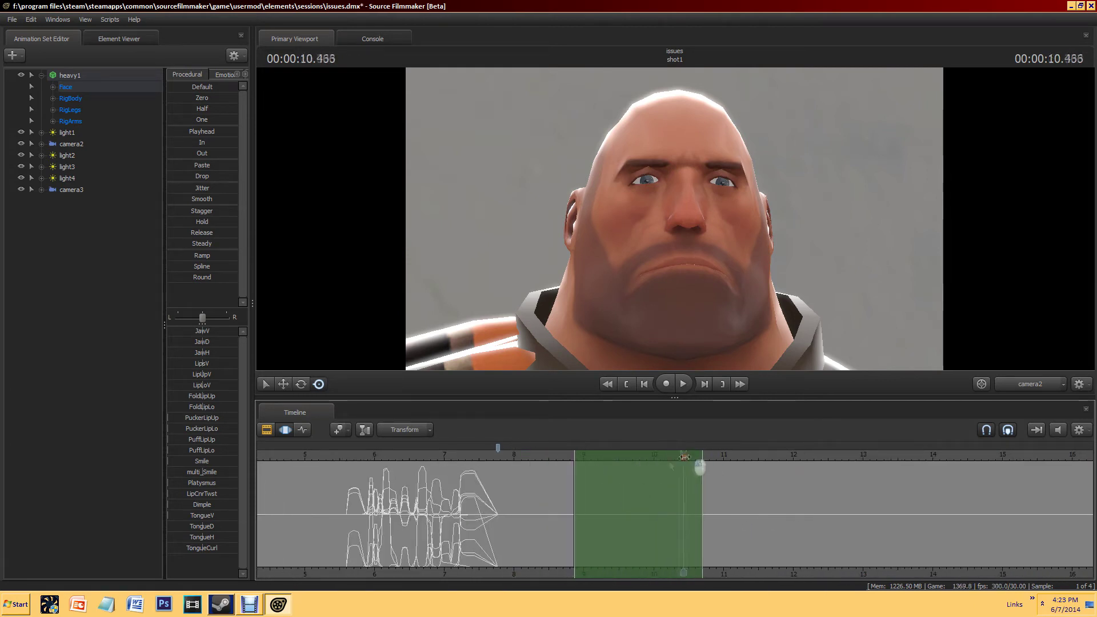
scroll(596, 491, up, 3)
click(458, 495)
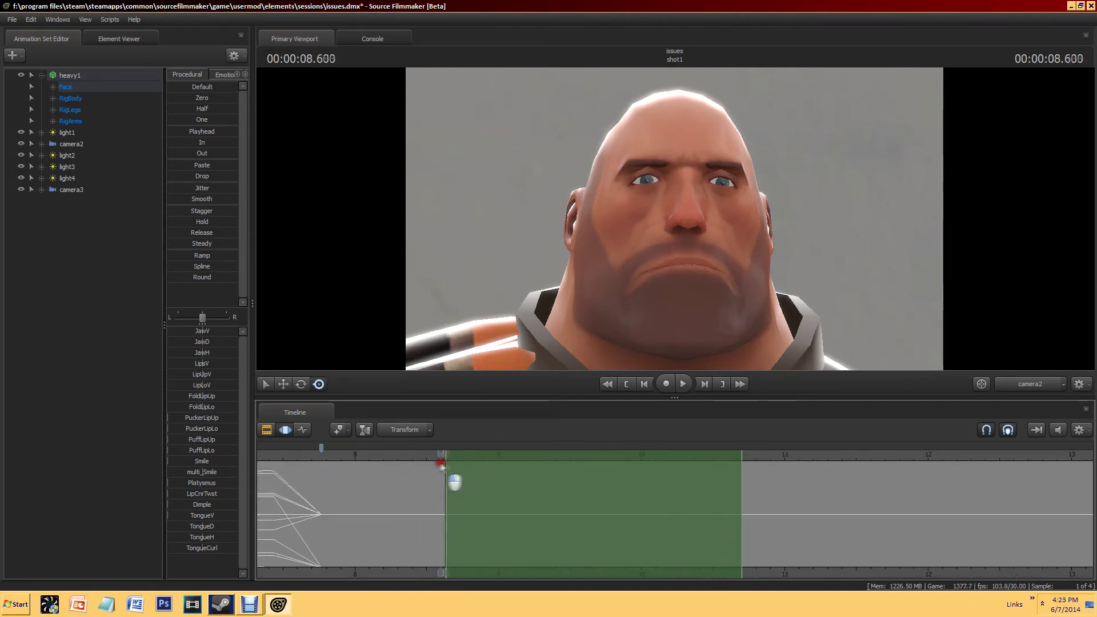
drag(736, 490, 475, 488)
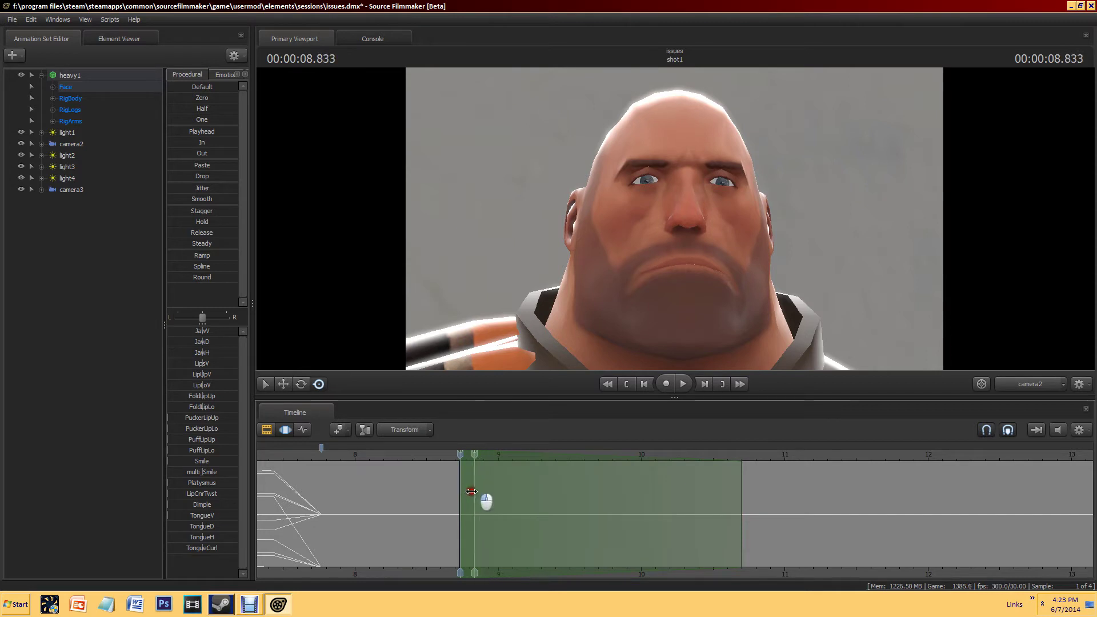
click(460, 490)
scroll(466, 480, up, 8)
click(245, 74)
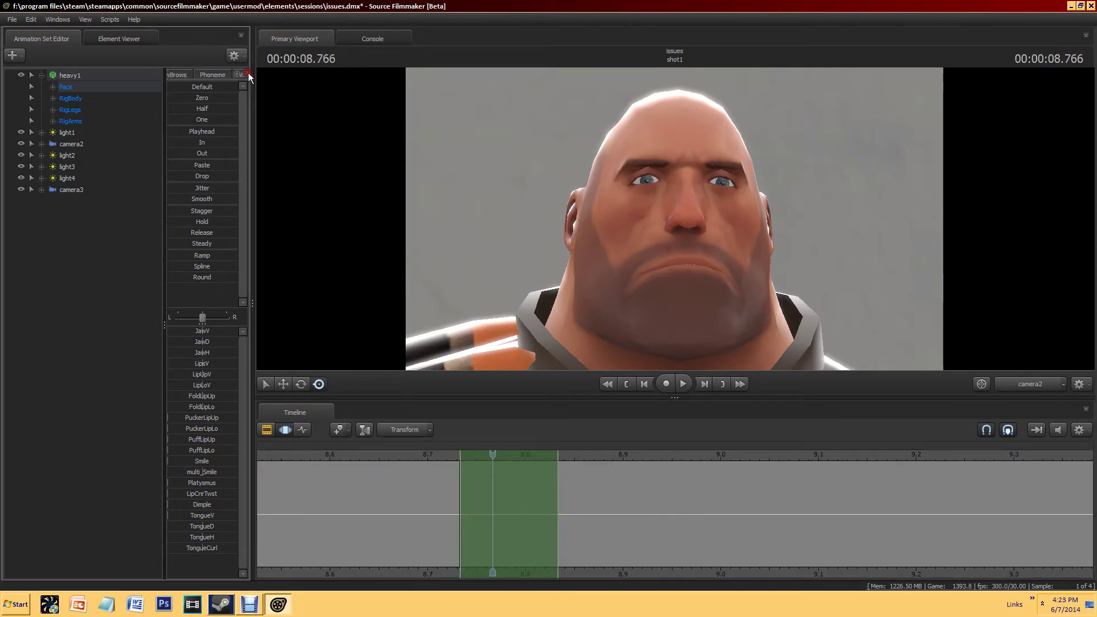
click(202, 165)
key(Right)
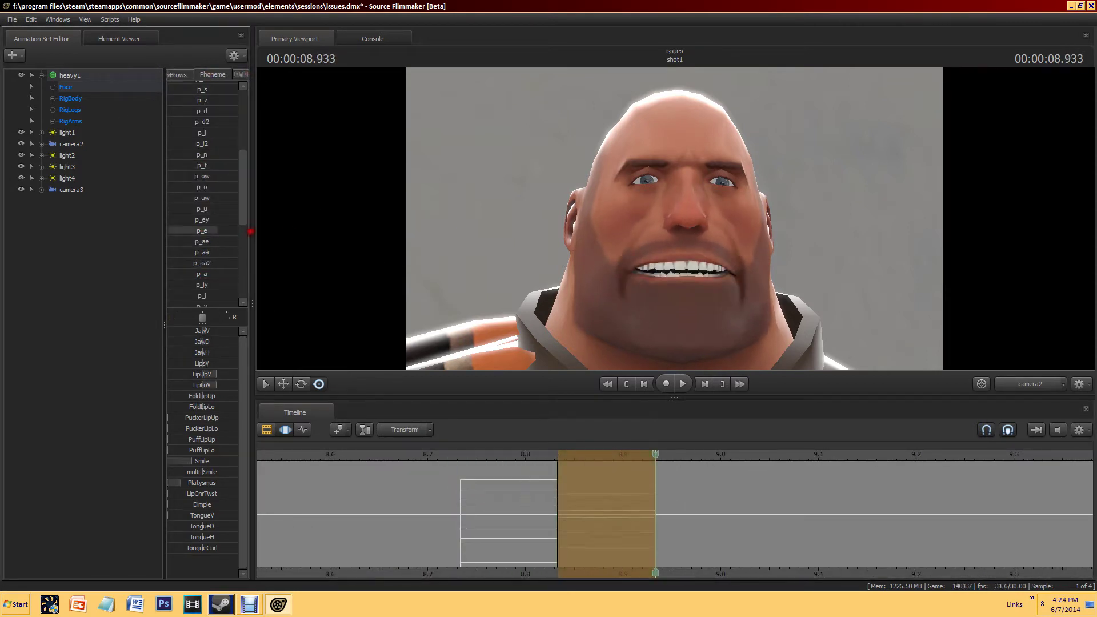
Step: Apply the next phoneme over the short range from about 8.93 to 8.97 s
click(195, 252)
key(Right)
drag(752, 490, 786, 508)
click(205, 236)
key(Right)
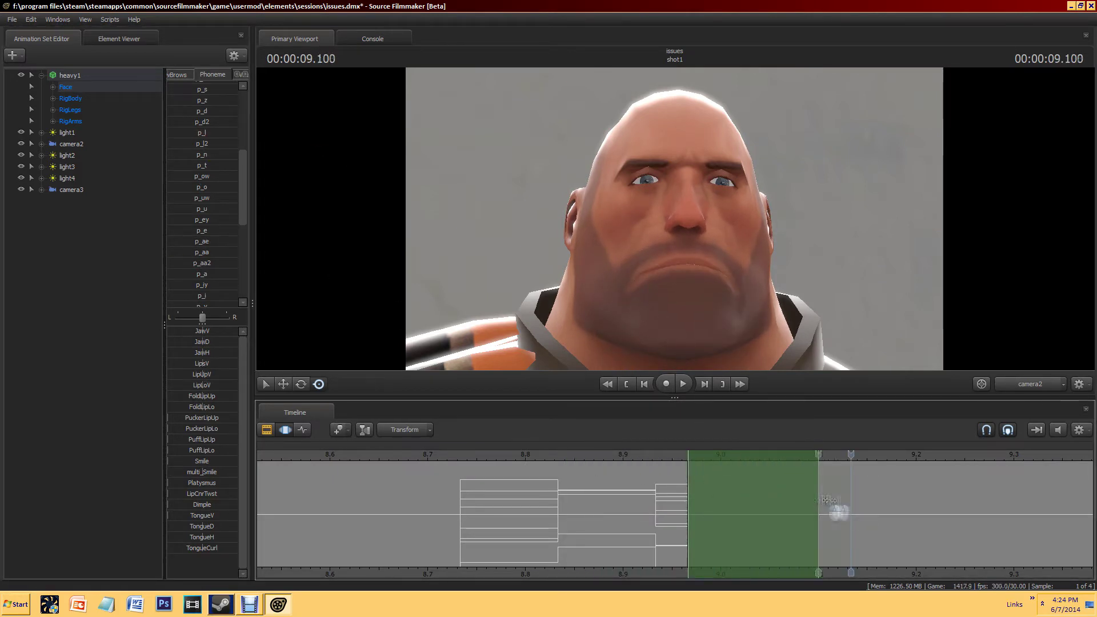
Step: Apply a phoneme over about 8.97–9.07 s with a falloff ending at about 9.13 s
click(847, 455)
scroll(645, 508, down, 3)
click(586, 454)
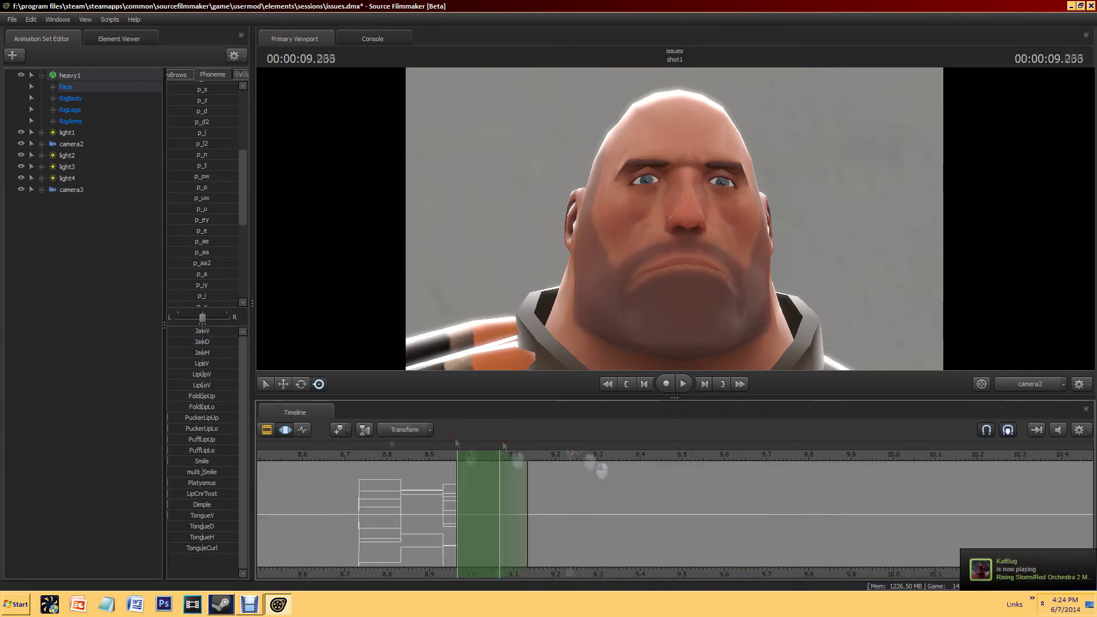
click(201, 252)
key(Right)
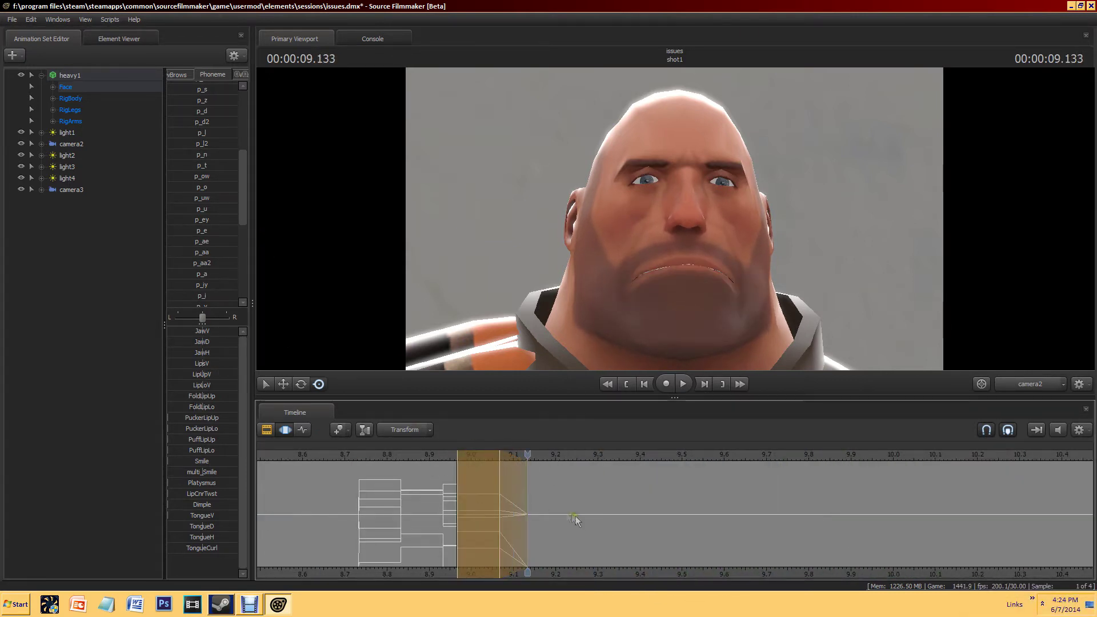
Step: Apply one phoneme over about 9.17–9.20 s and another over about 9.20–9.40 s
scroll(422, 508, up, 3)
drag(564, 514, 606, 523)
click(201, 197)
scroll(202, 199, down, 5)
drag(601, 483, 801, 497)
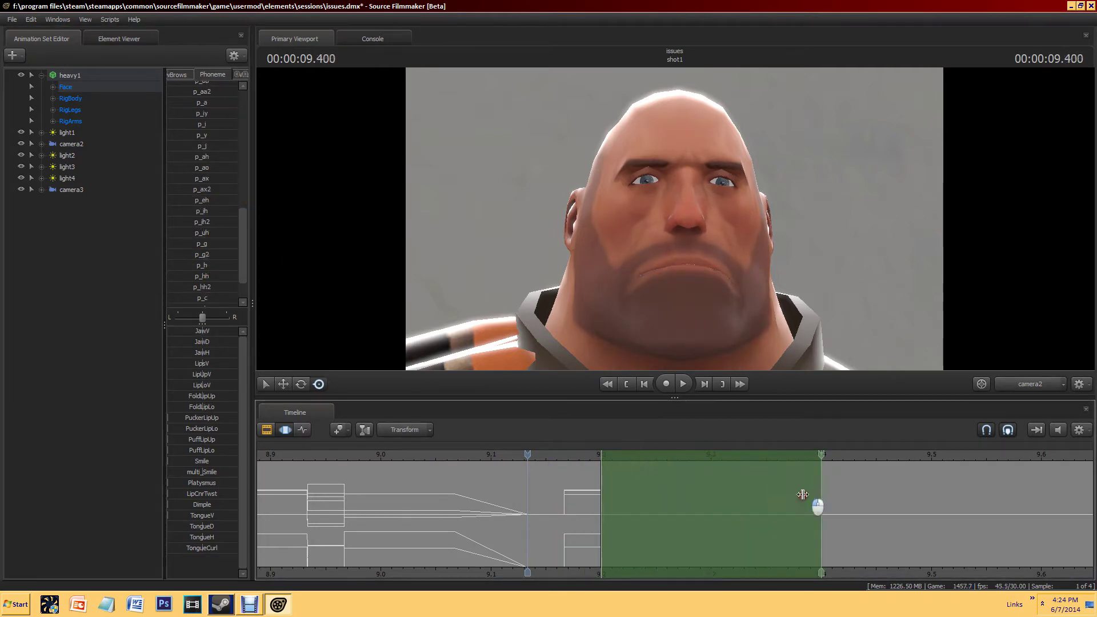
scroll(202, 200, up, 5)
click(202, 141)
Step: Narrow the time selection to about 9.40–9.43 s and apply a phoneme there
middle_drag(758, 566, 505, 566)
drag(568, 514, 660, 516)
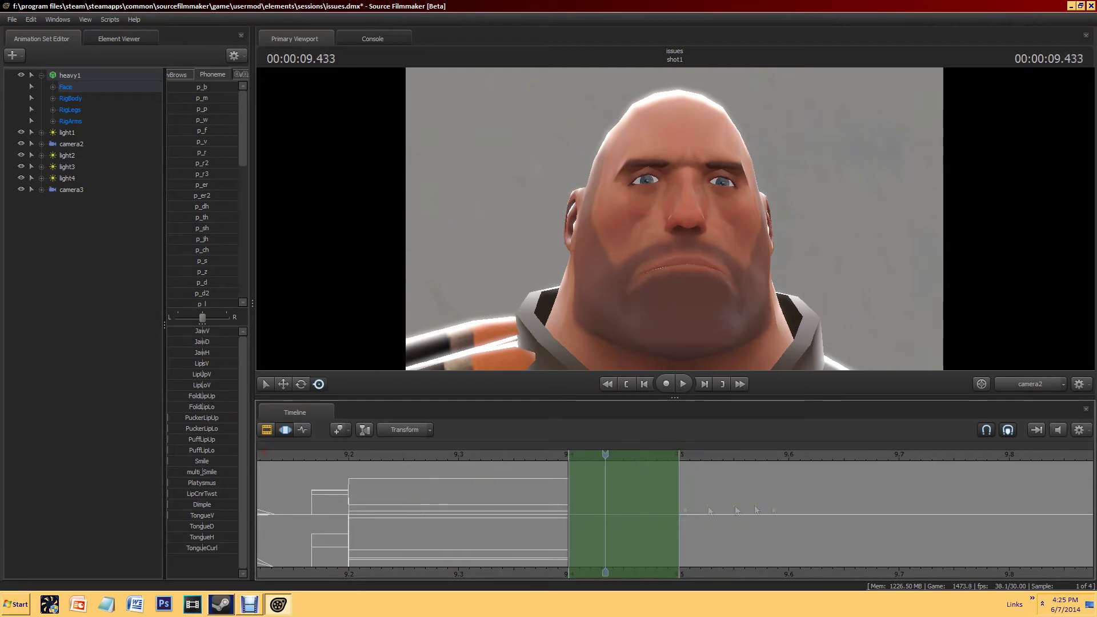
drag(618, 469, 605, 469)
click(202, 141)
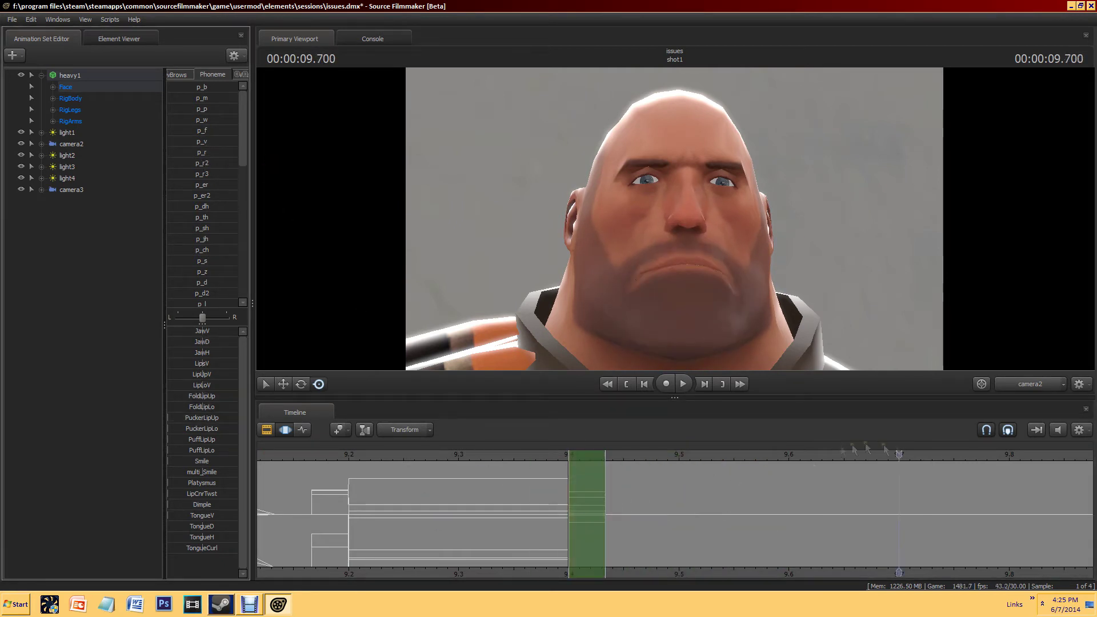
Step: Apply one phoneme over about 9.43–9.47 s and an open-mouth phoneme over about 9.47–9.60 s
scroll(634, 464, up, 3)
scroll(743, 502, down, 8)
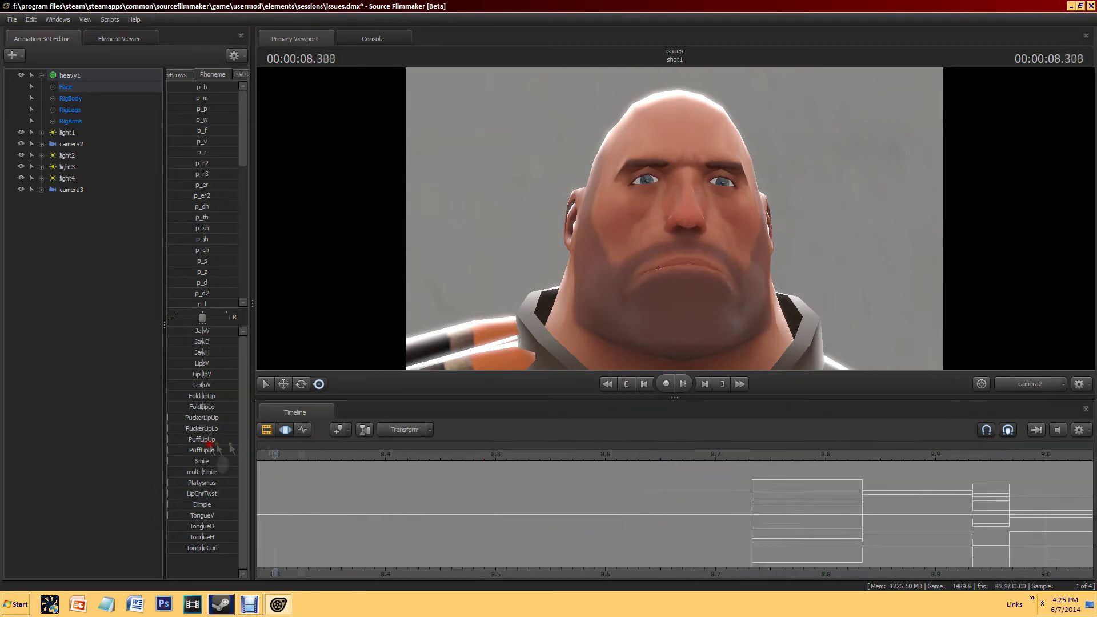
click(918, 503)
scroll(783, 473, up, 5)
click(228, 129)
scroll(223, 220, down, 5)
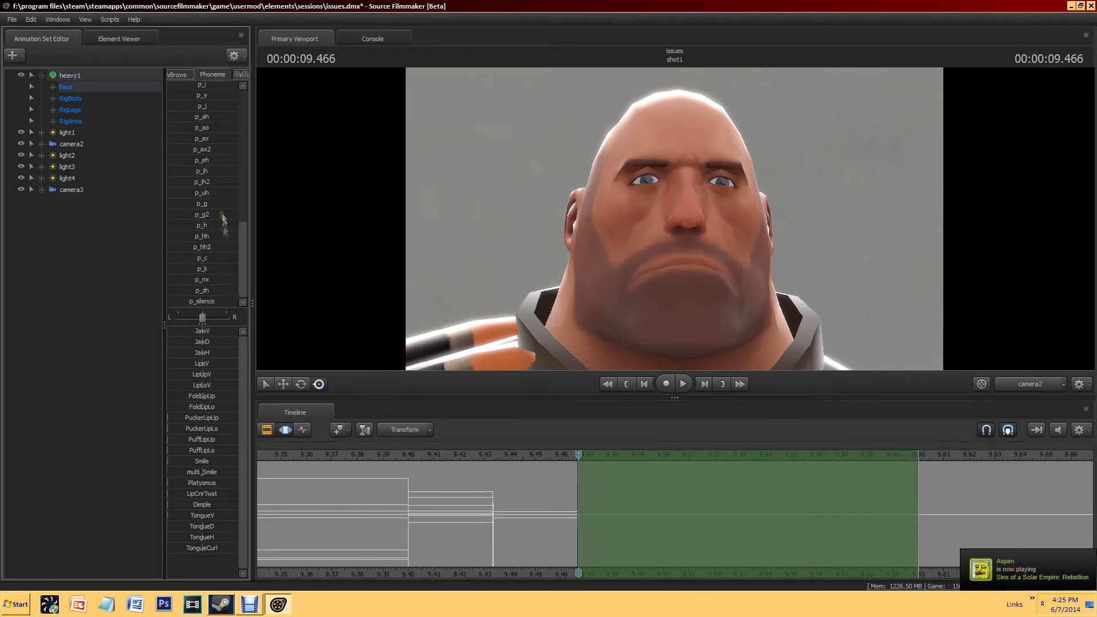
click(225, 201)
Step: Apply a phoneme over about 9.60–9.63 s and the p_y phoneme over about 9.63–9.77 s
scroll(200, 211, up, 5)
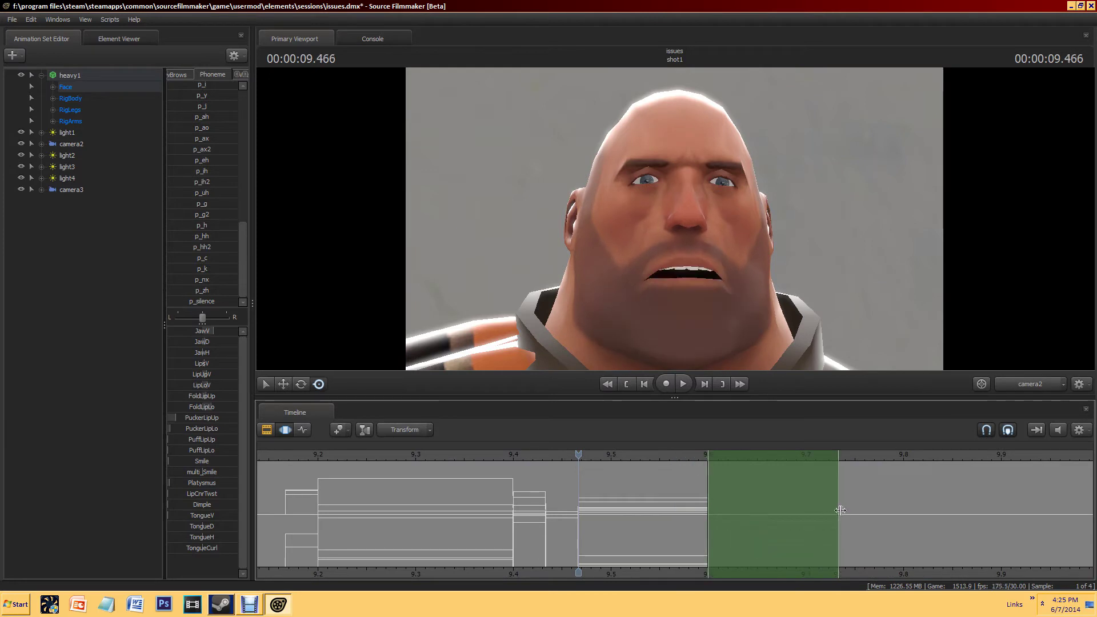
scroll(200, 235, down, 1)
click(201, 248)
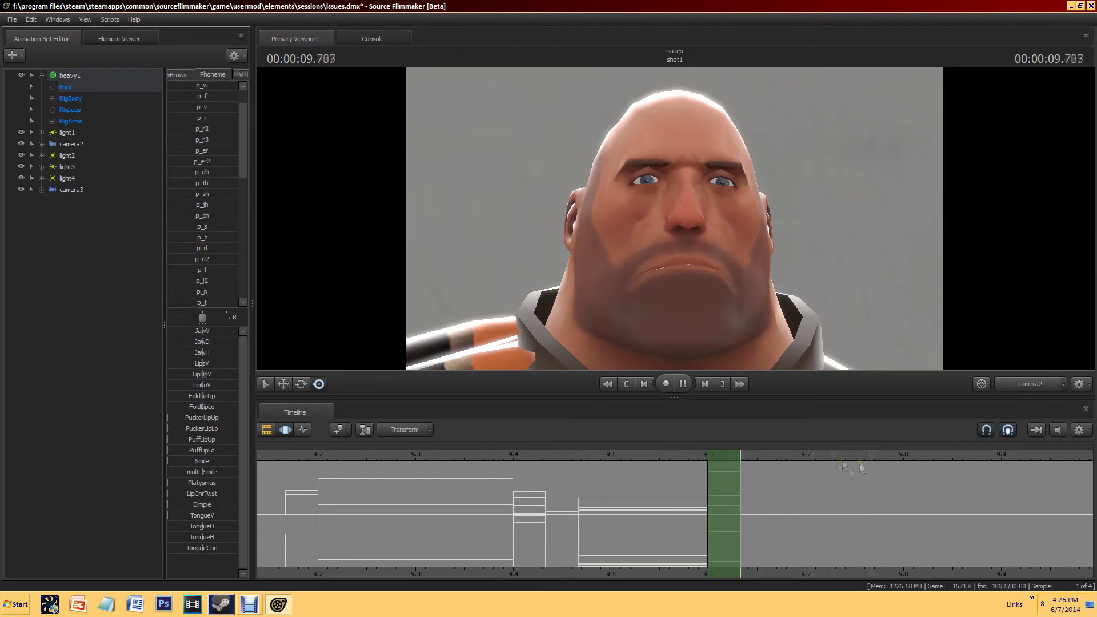
drag(742, 491, 871, 503)
scroll(208, 274, down, 5)
click(201, 170)
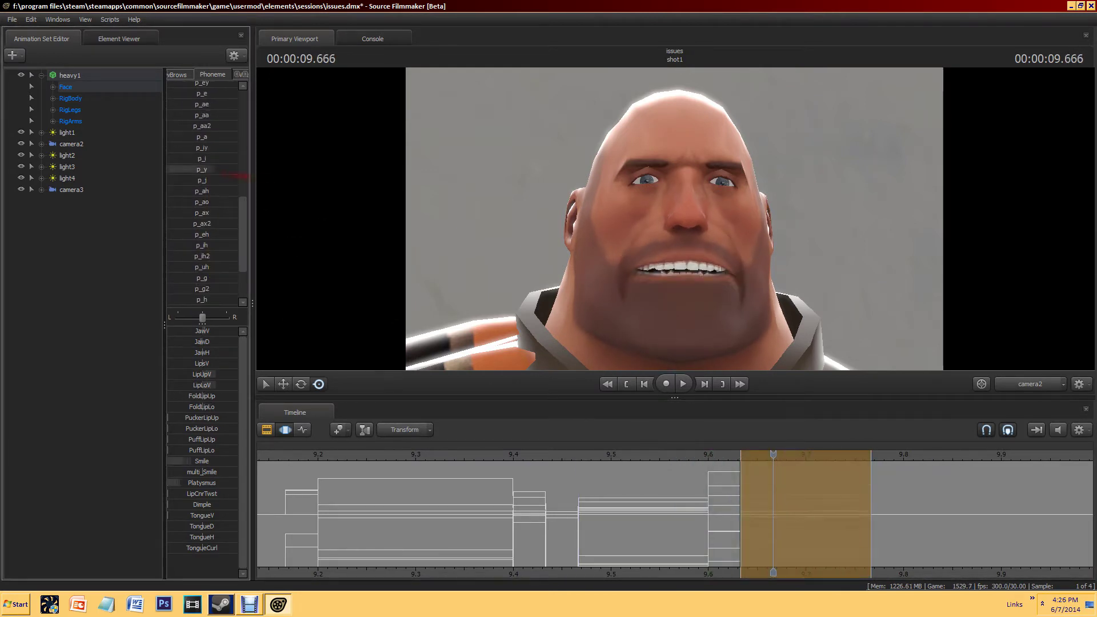
Step: Select about 9.77–9.83 s and apply a phoneme to that range
scroll(686, 514, down, 2)
drag(498, 503, 601, 509)
drag(525, 517, 574, 517)
scroll(216, 140, up, 5)
click(203, 292)
Step: Apply a long phoneme over about 9.83–10.20 s and a closing one over about 10.20–10.37 s
drag(551, 514, 832, 512)
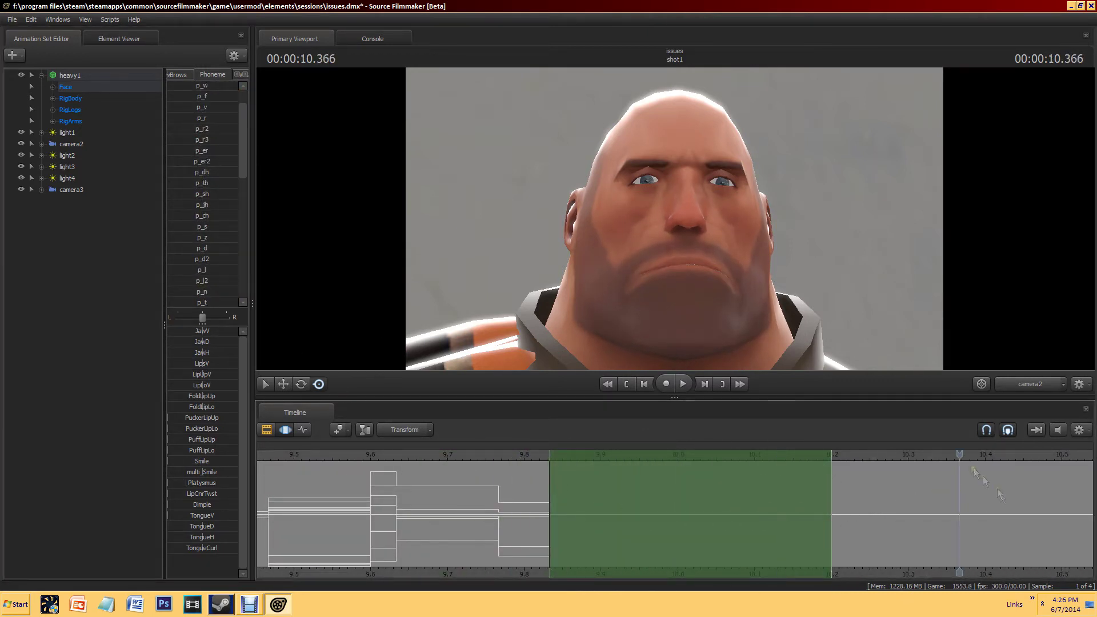
scroll(216, 223, down, 7)
click(235, 171)
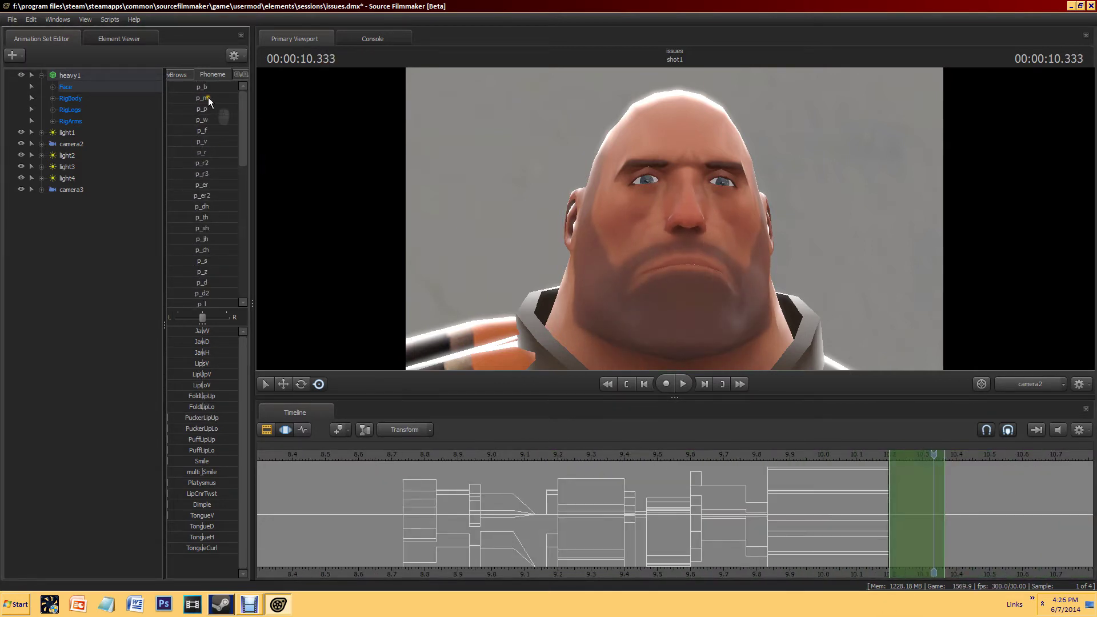
Step: Select the phoneme animation from about 8.70 to 10.4 s, apply the Smooth preset and play the whole result back
drag(947, 520, 394, 505)
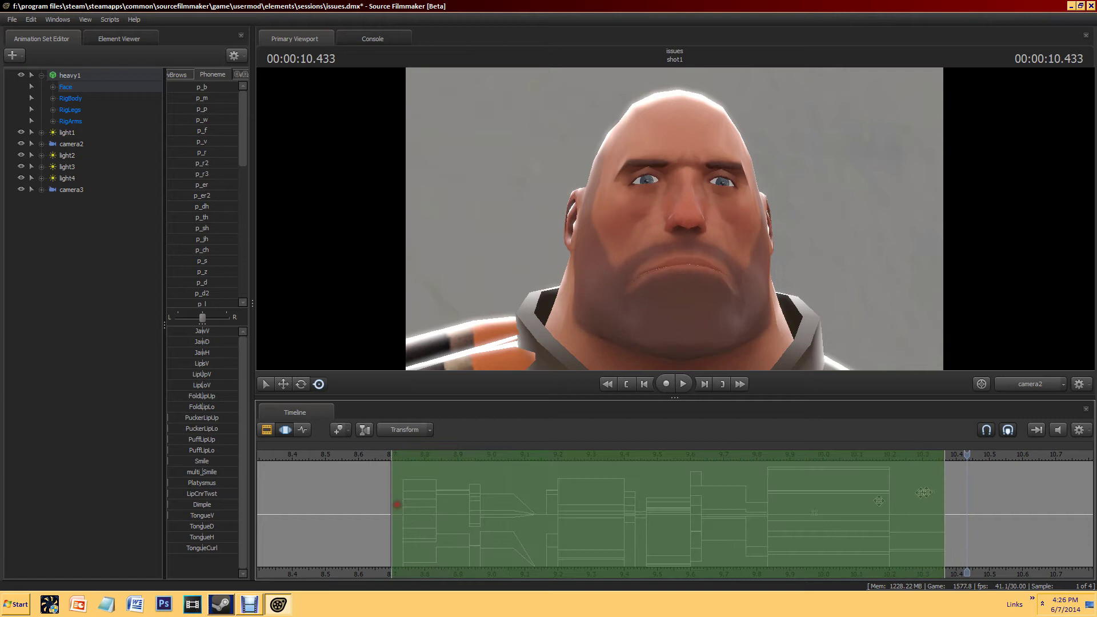
drag(951, 493, 956, 493)
click(179, 75)
drag(182, 204, 286, 258)
drag(192, 162, 477, 487)
scroll(478, 488, down, 3)
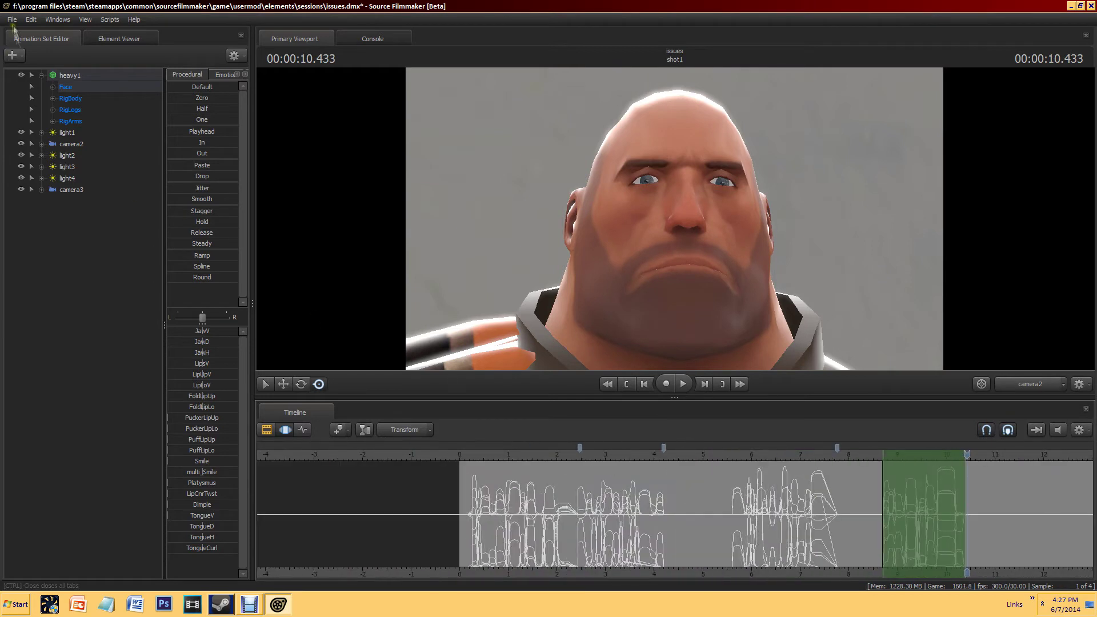
key(space)
scroll(480, 506, down, 2)
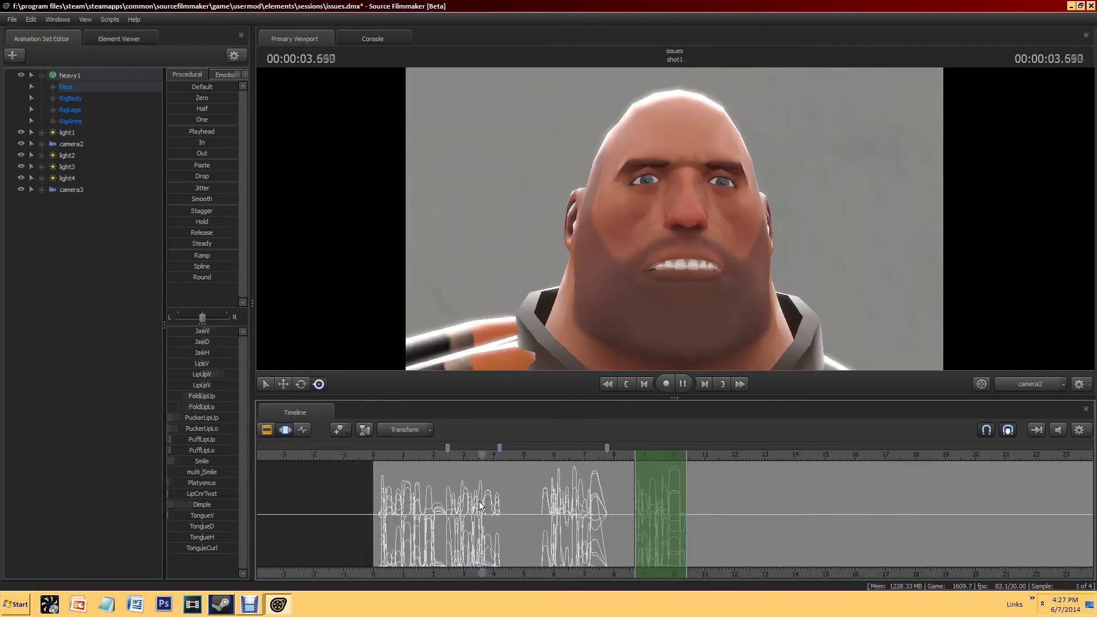
scroll(740, 497, up, 2)
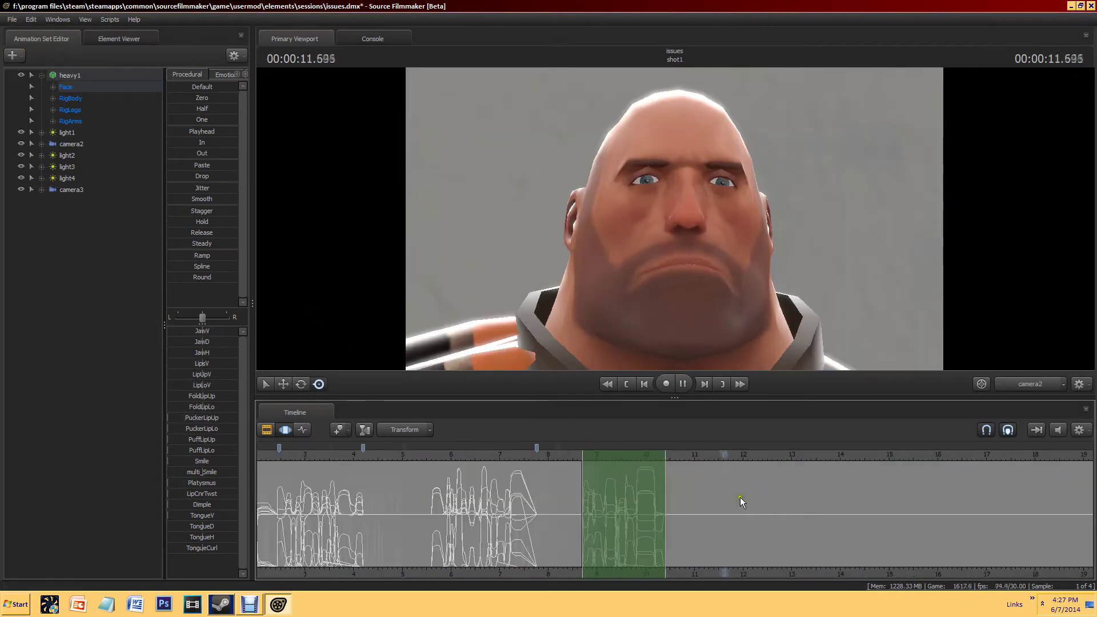
Step: Set the time selection to about 11.63–11.70 s and apply the first phoneme of the next spoken line
scroll(641, 465, up, 2)
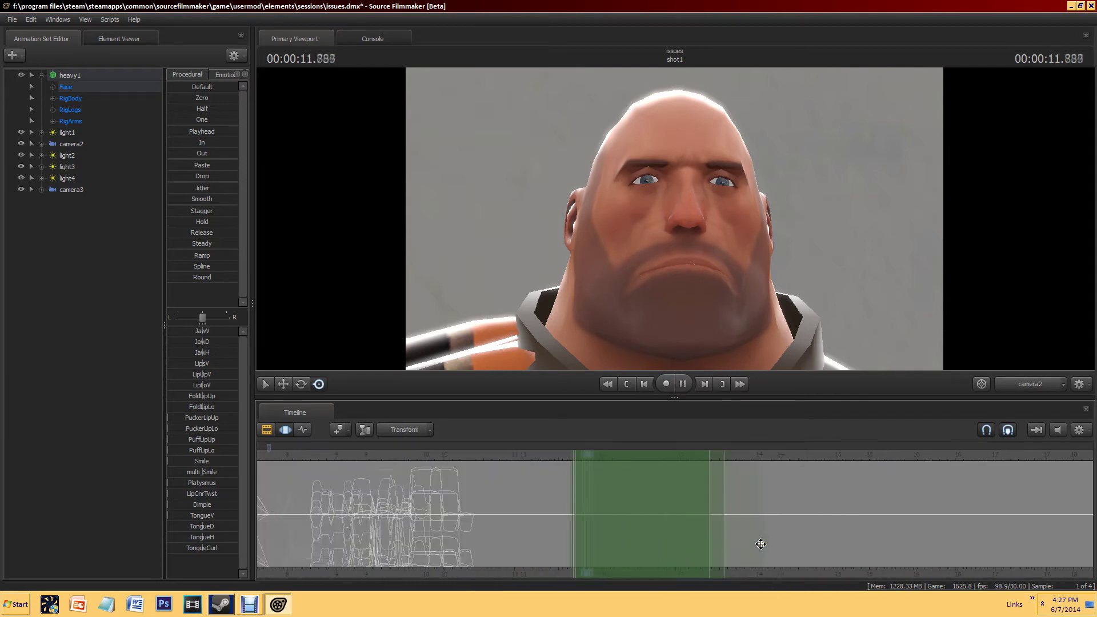
click(583, 510)
scroll(613, 520, up, 3)
scroll(613, 520, up, 2)
click(446, 468)
drag(430, 491, 444, 490)
click(245, 74)
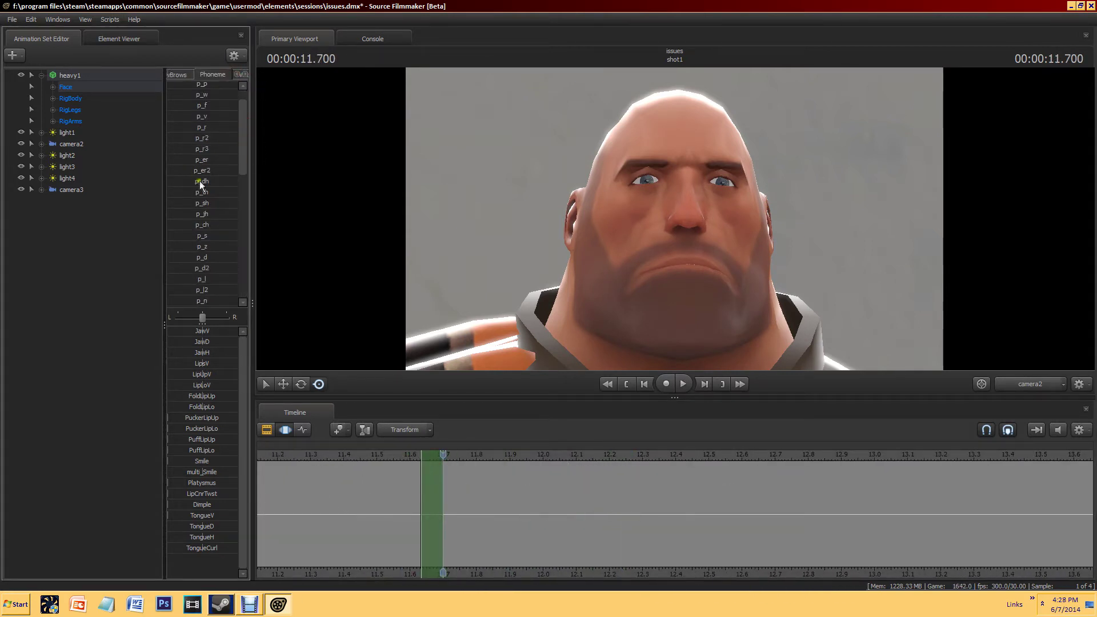
scroll(507, 507, up, 3)
Step: Apply one phoneme over about 11.70–11.90 s and another over about 11.90–12.03 s, and play them back
drag(507, 507, 616, 515)
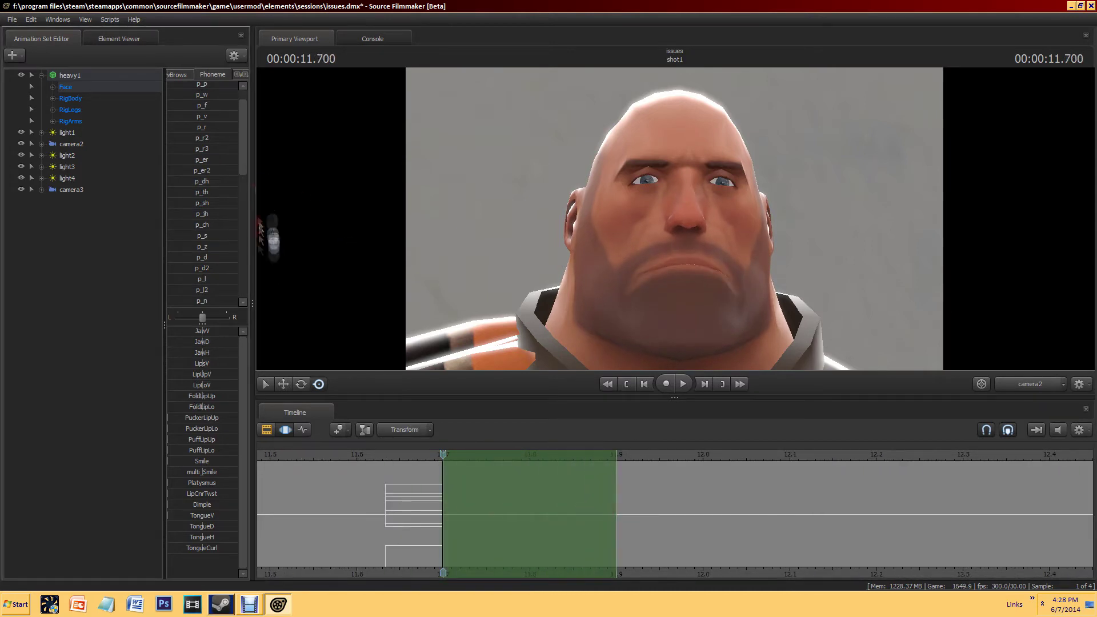
click(202, 149)
drag(530, 511, 677, 509)
scroll(208, 228, up, 6)
click(339, 456)
key(space)
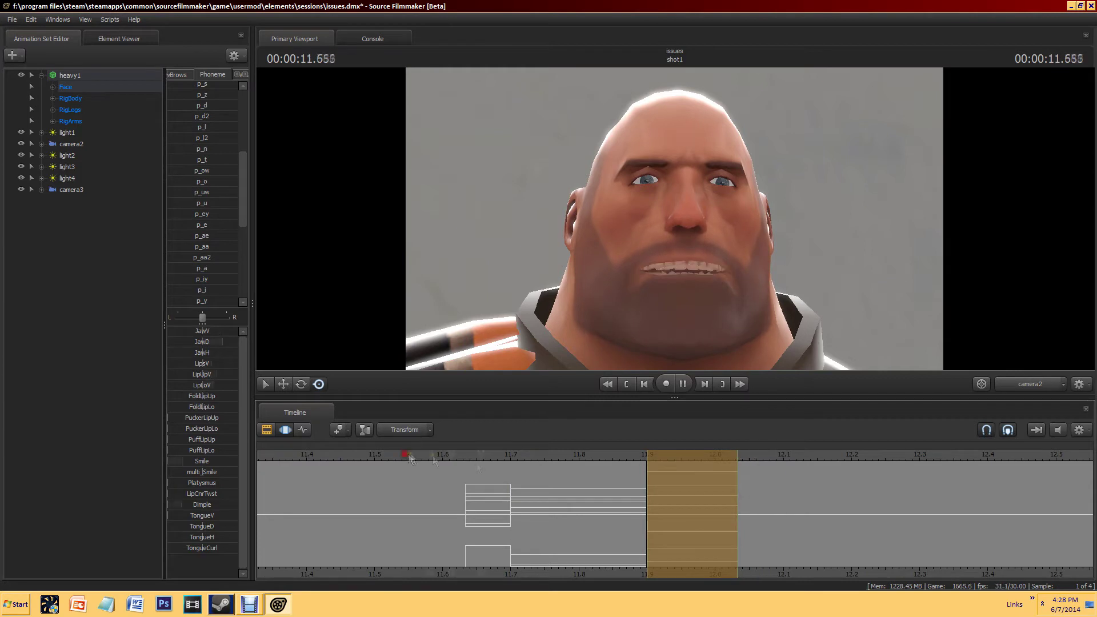
Step: Listen to the following dialogue and apply a phoneme over about 12.13–12.27 s
key(space)
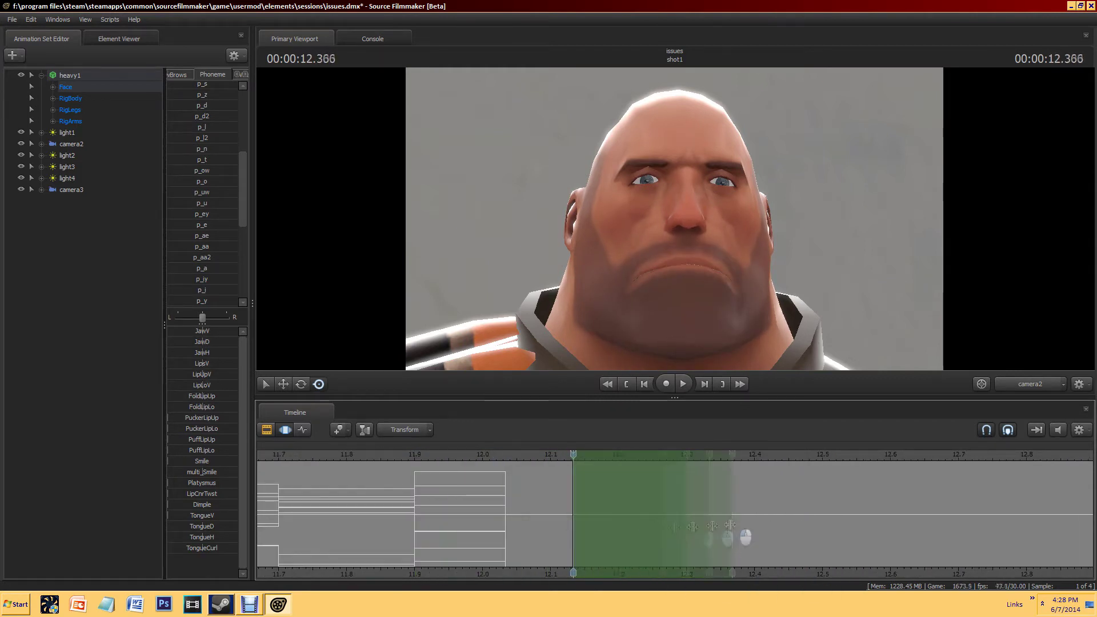
key(space)
key(space)
click(229, 191)
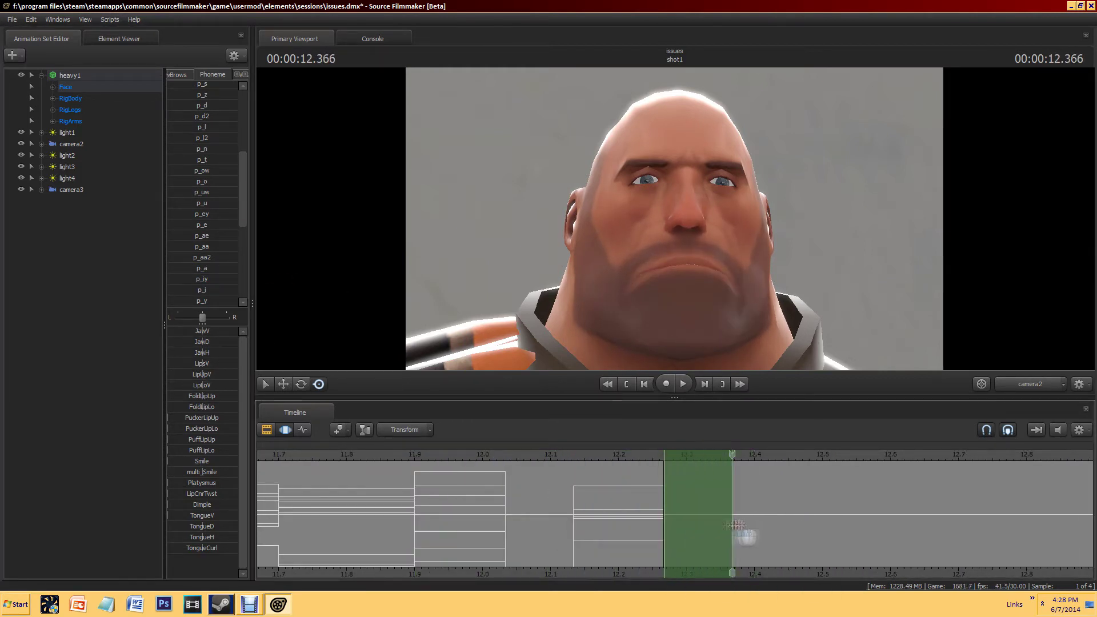
Step: Apply one phoneme over about 12.27–12.33 s and a bared-teeth phoneme over about 12.33–12.43 s
key(space)
key(space)
scroll(234, 257, down, 5)
key(space)
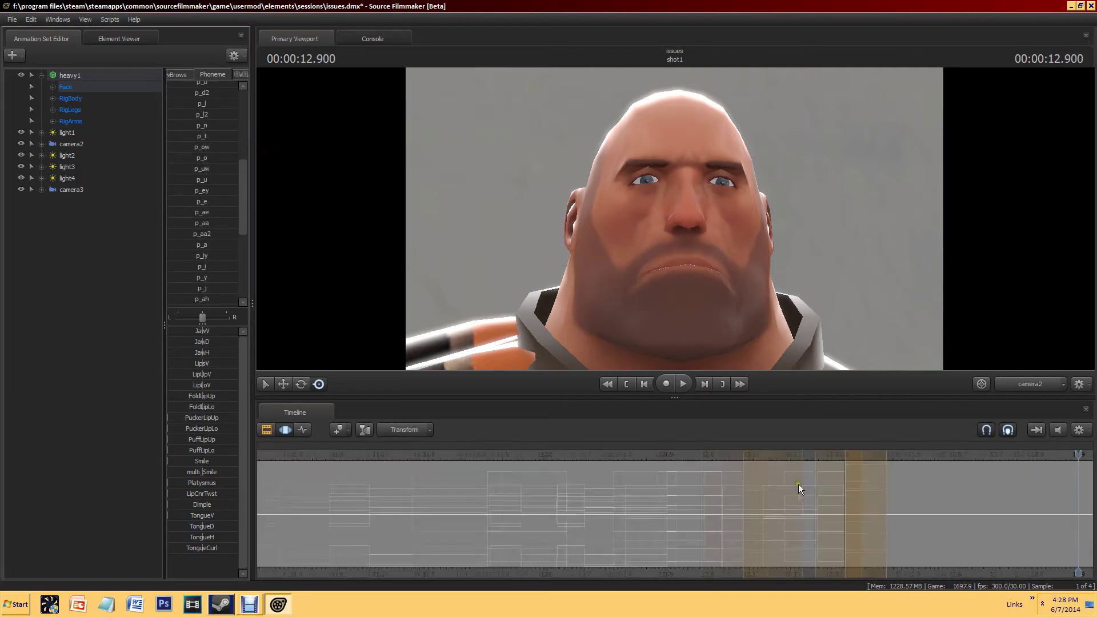
click(680, 461)
drag(670, 462, 712, 464)
Step: Copy the phoneme pair from about 12.27–12.43 s and paste it over about 12.43–12.60 s
scroll(712, 464, up, 5)
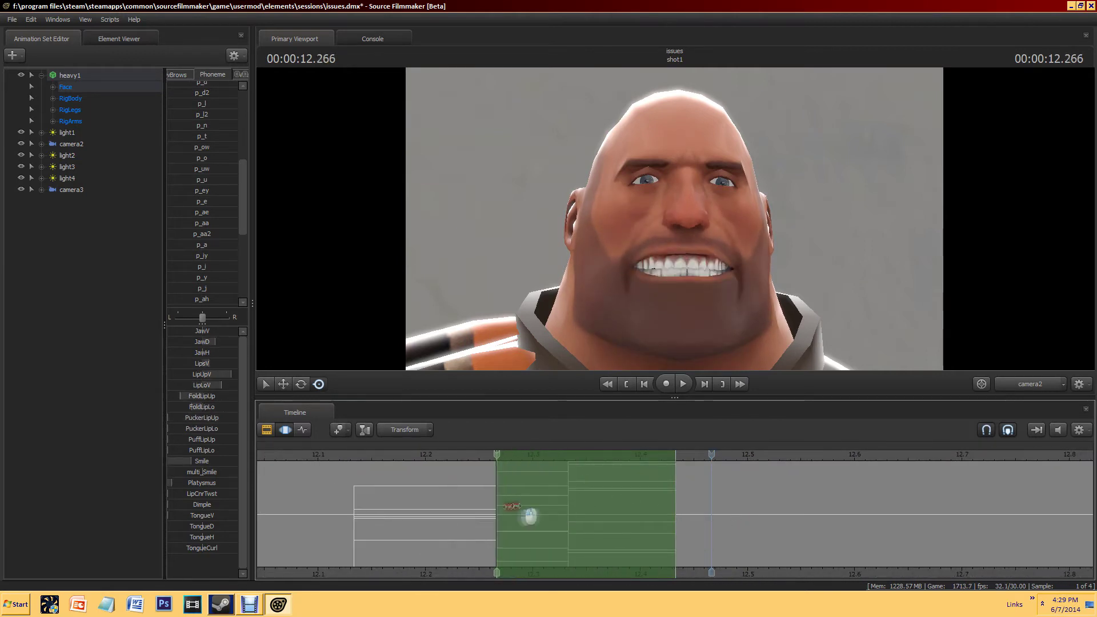
right_click(704, 558)
click(821, 349)
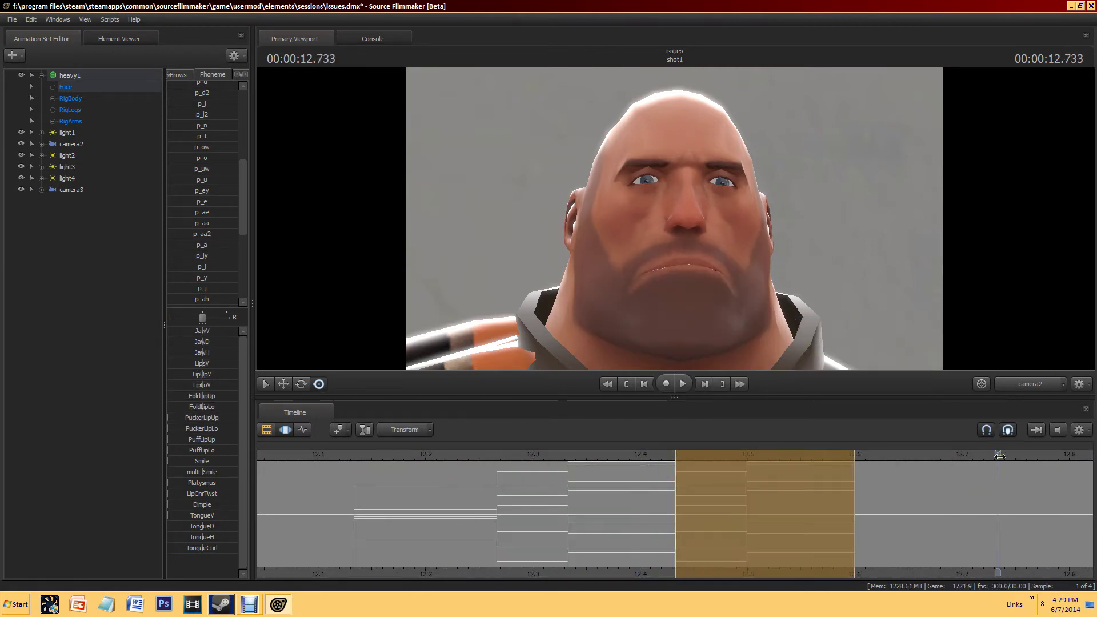
Step: Apply a puckered phoneme over about 12.73–12.80 s and an open-mouth one over about 12.93–13.30 s with a falloff starting at about 12.80 s
drag(634, 502, 790, 503)
scroll(194, 200, up, 2)
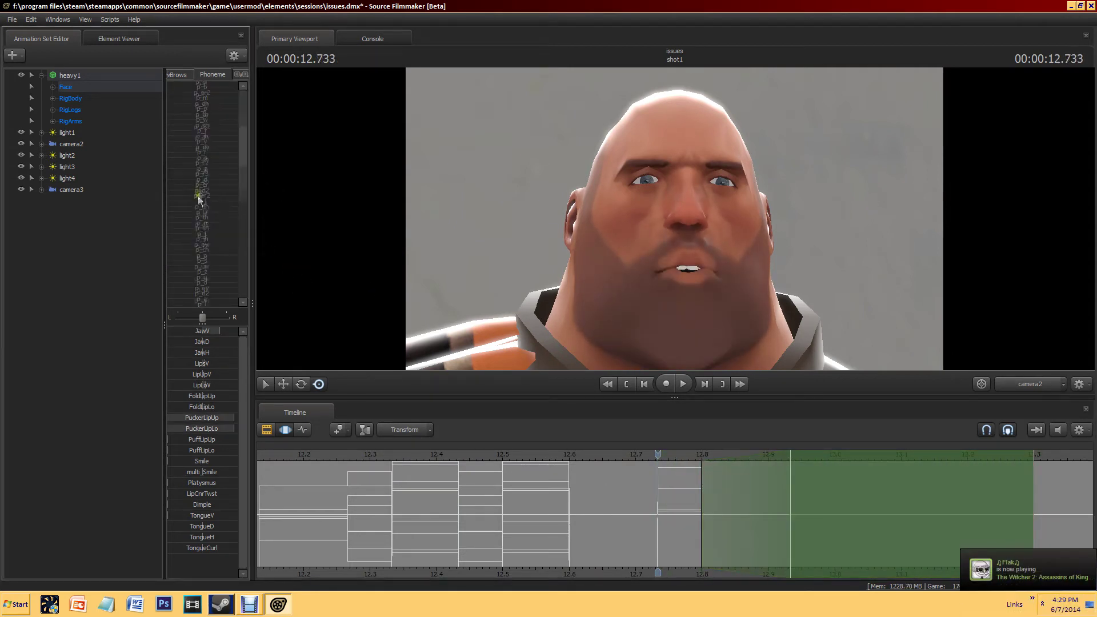
scroll(857, 503, down, 3)
click(902, 468)
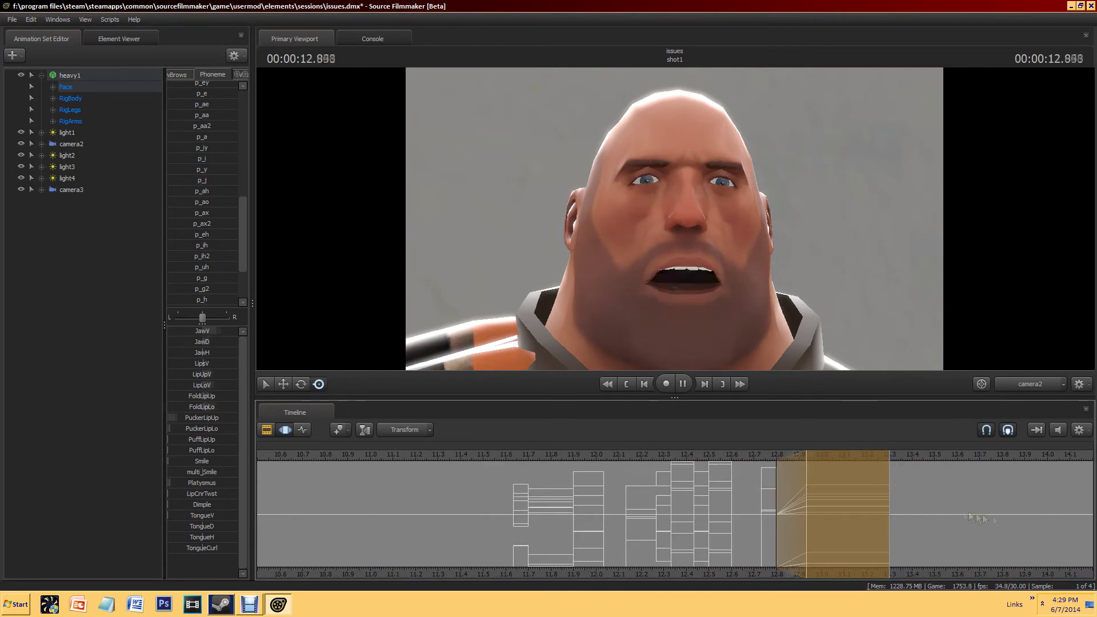
Step: Apply an open-mouth phoneme to the Heavy's face over about 13.33–13.43 s, checking the audio for the timing
scroll(714, 540, up, 3)
drag(755, 514, 635, 516)
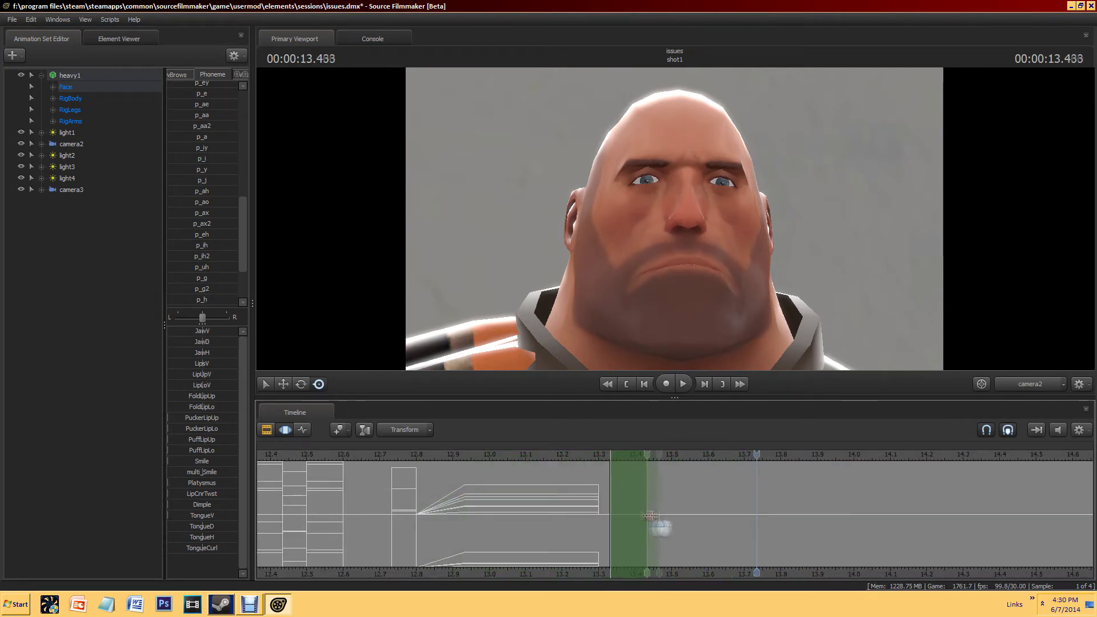
key(space)
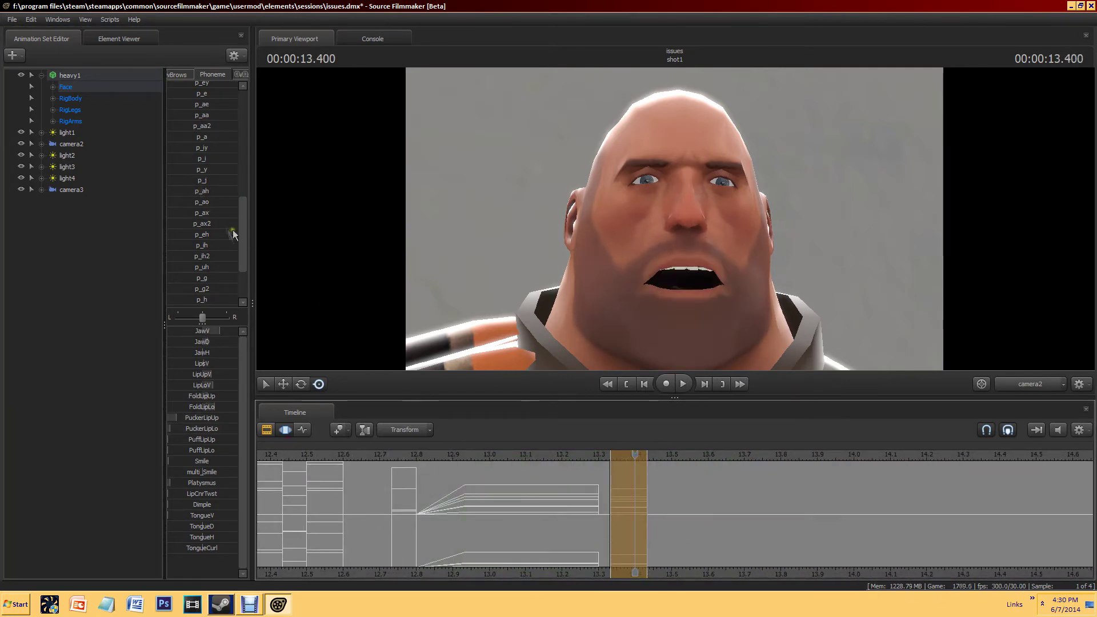
key(space)
Step: Listen to the next sound and apply a phoneme over about 13.43–13.57 s
scroll(742, 502, up, 3)
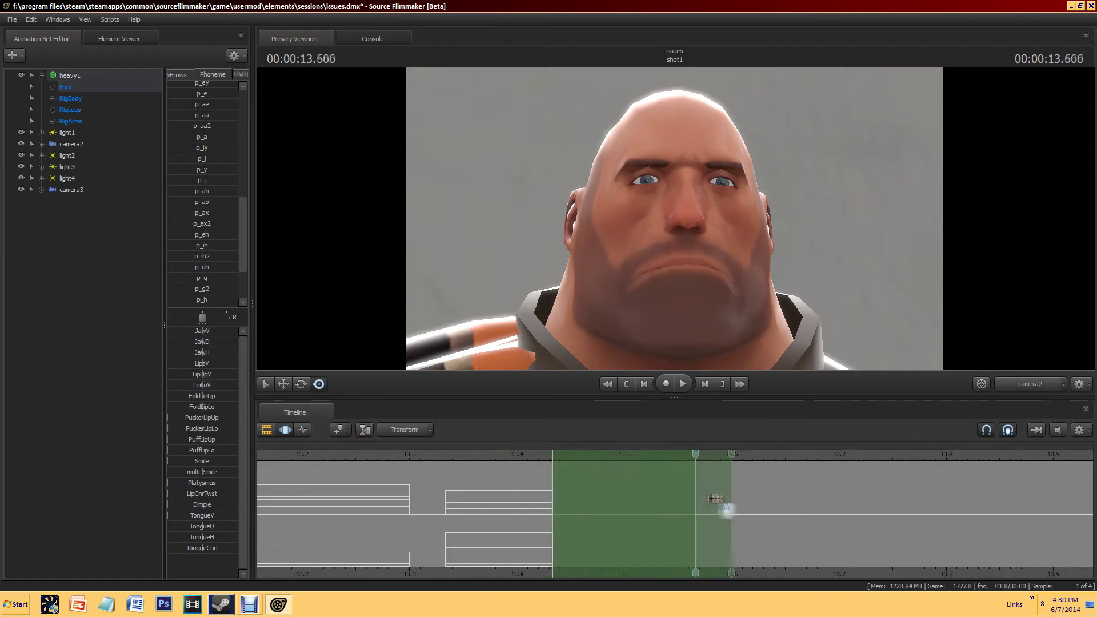
scroll(242, 131, up, 1)
key(space)
key(space)
scroll(709, 491, down, 3)
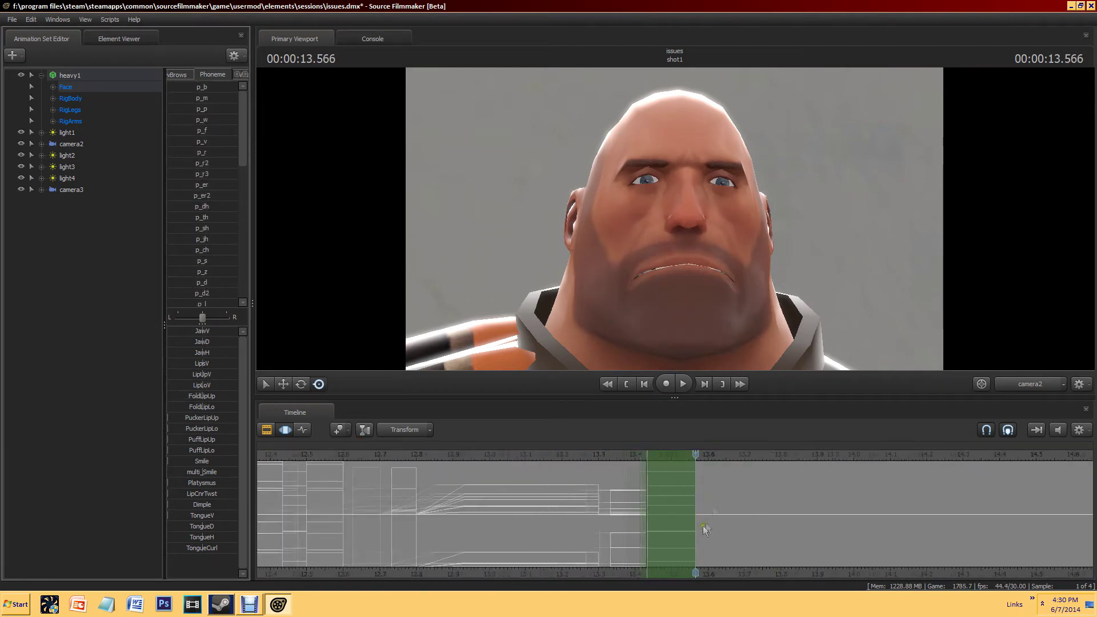
scroll(203, 244, down, 4)
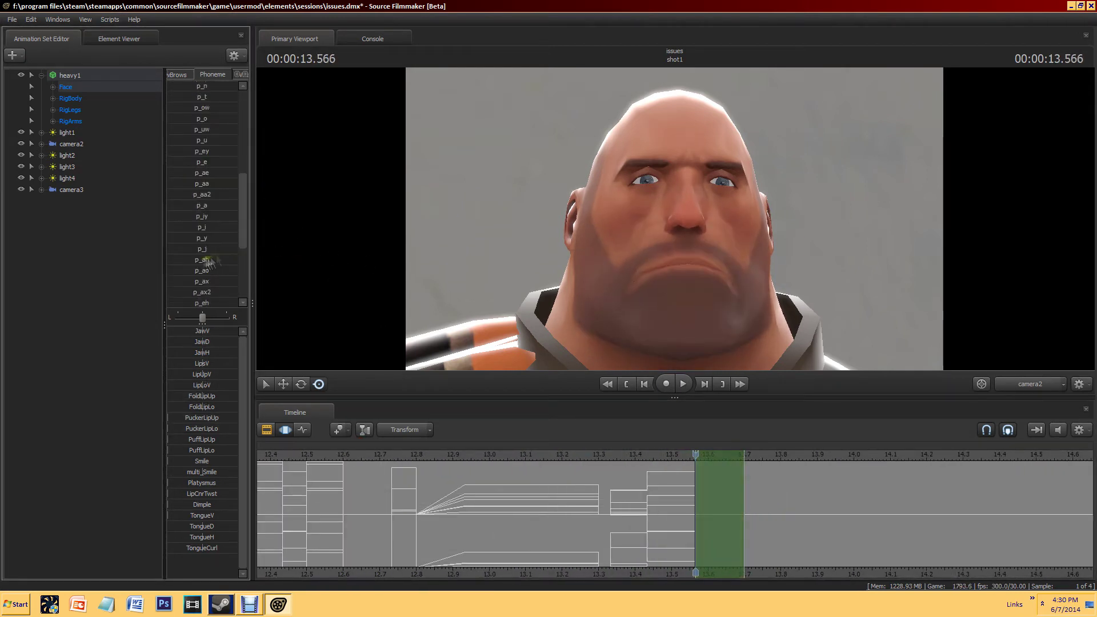
Step: Apply p_ah over about 13.57–13.70 s and another phoneme over about 13.70–13.83 s
click(206, 261)
scroll(215, 281, down, 4)
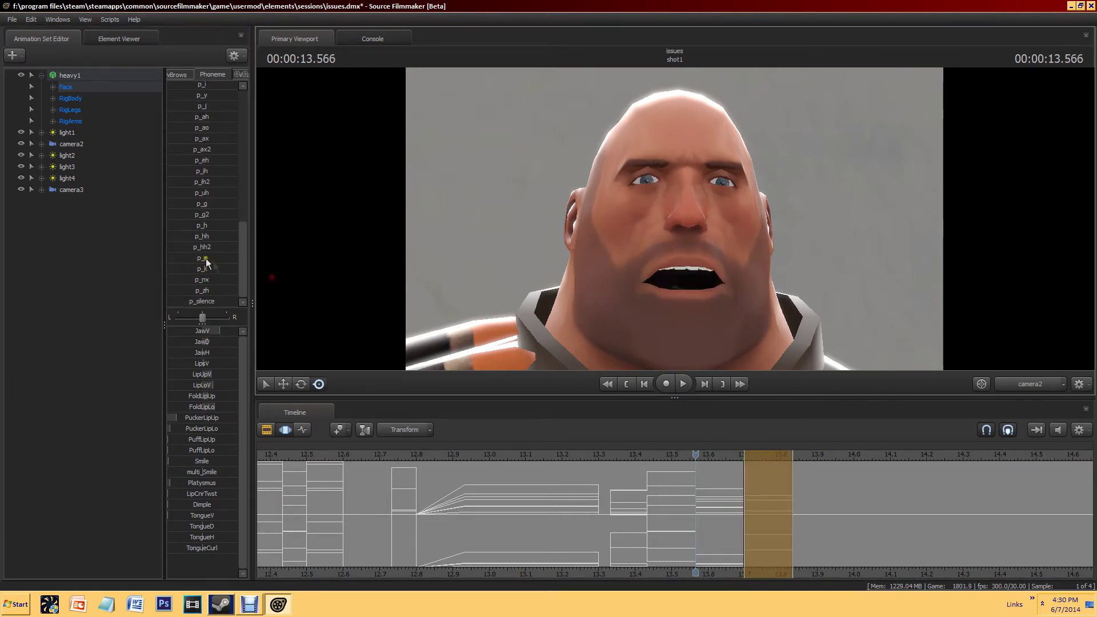
scroll(685, 509, up, 3)
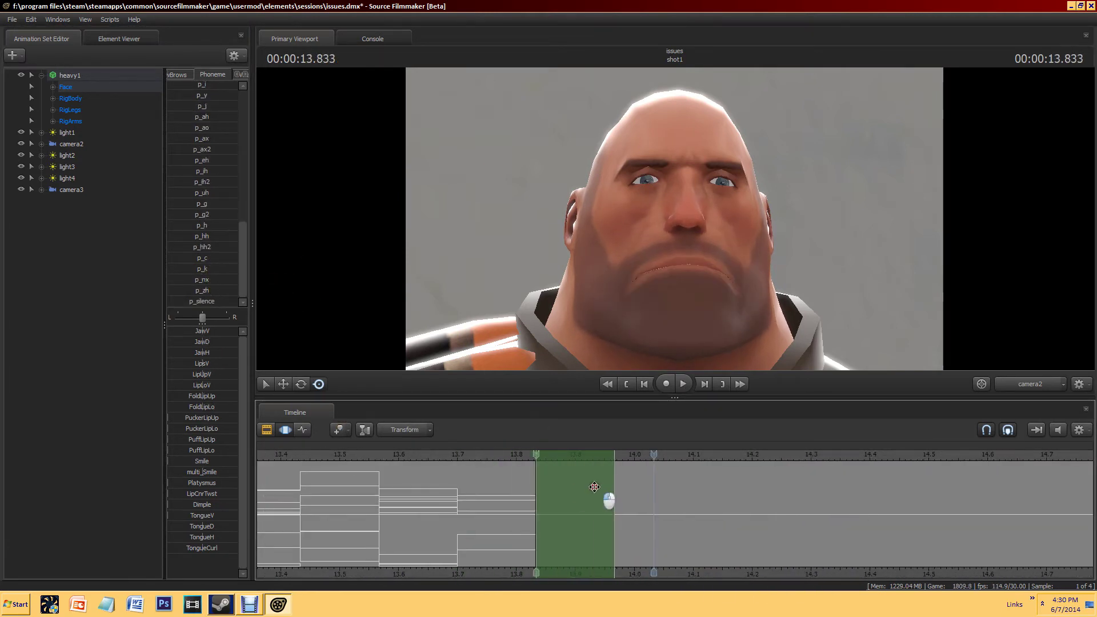
Step: Apply phonemes over about 13.83–13.90 s and 13.90–14.13 s, and the bared-teeth p_c over about 14.13–14.30 s
scroll(207, 251, up, 5)
click(202, 106)
drag(576, 514, 811, 514)
click(203, 290)
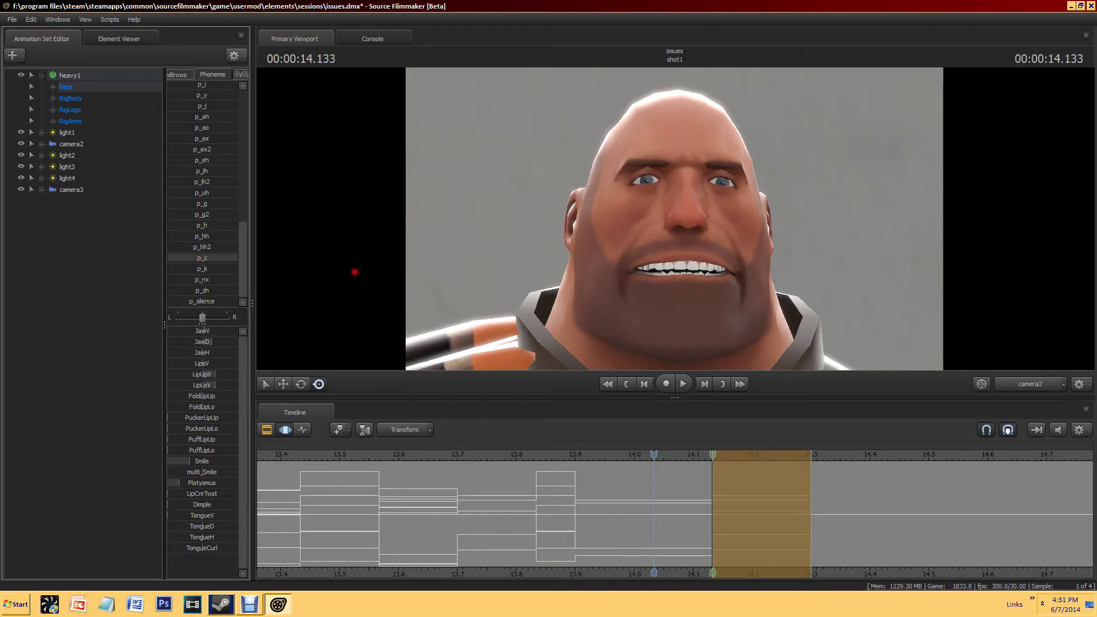
Step: Play back the lip-synced dialogue and listen to the section following about 14.30 s
scroll(806, 515, down, 3)
scroll(693, 505, down, 5)
scroll(693, 505, down, 3)
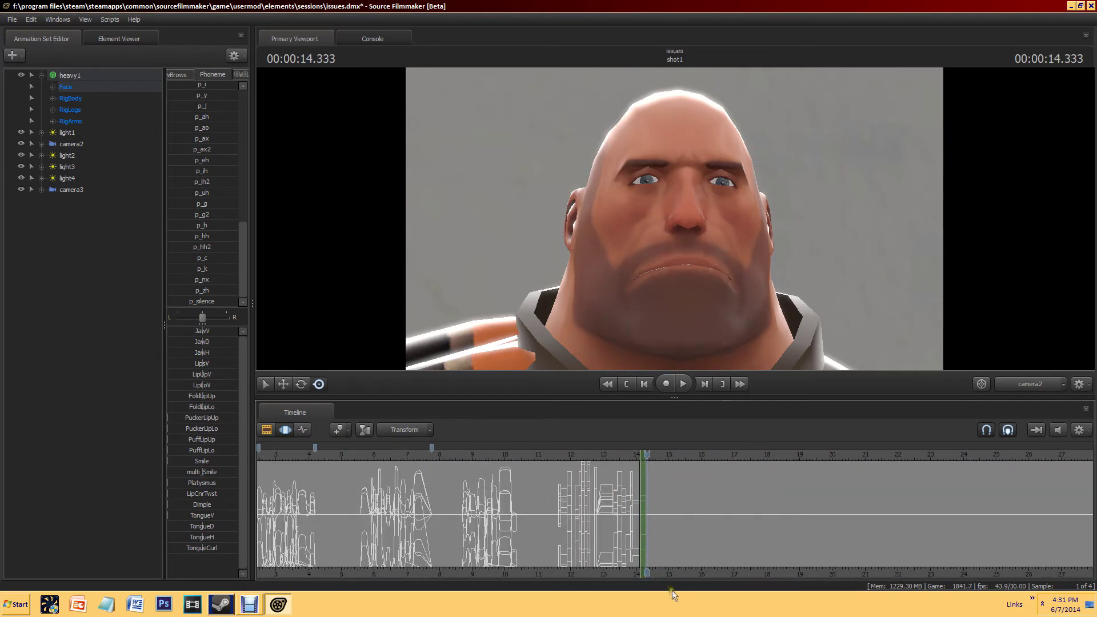
scroll(549, 461, down, 5)
click(385, 471)
key(space)
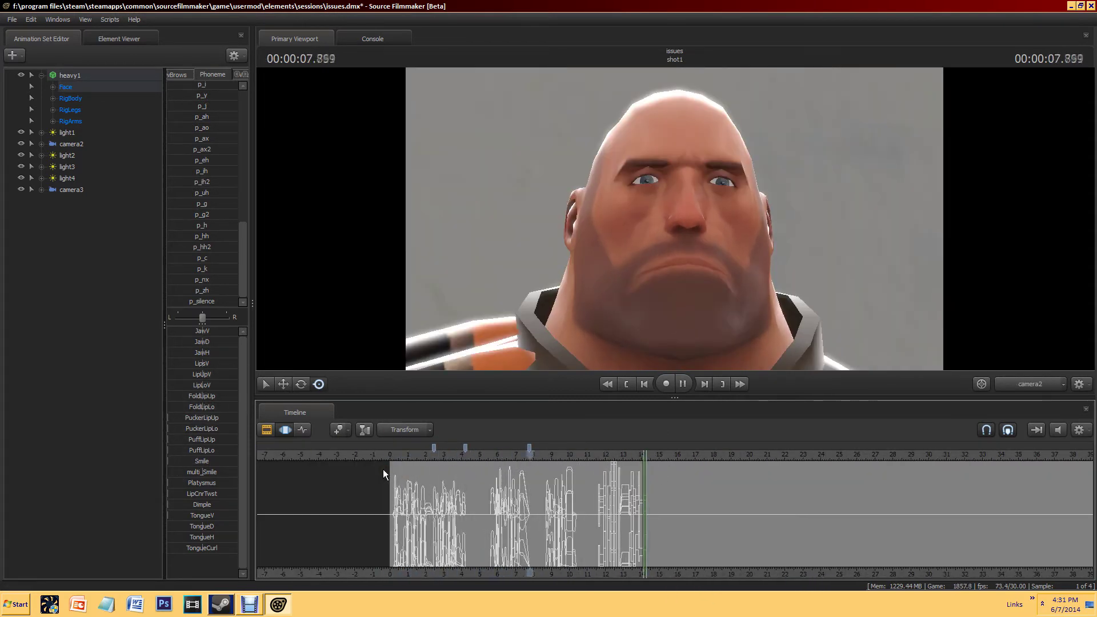
scroll(790, 517, up, 6)
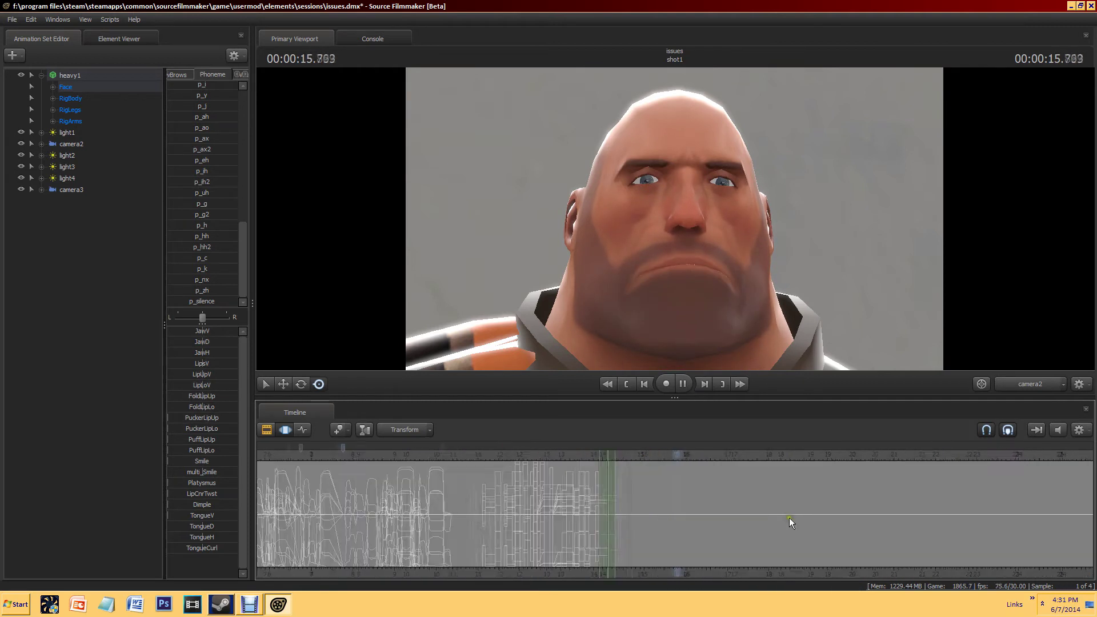
Step: Apply one phoneme over about 14.33–14.40 s and another over about 14.40–14.53 s
click(482, 481)
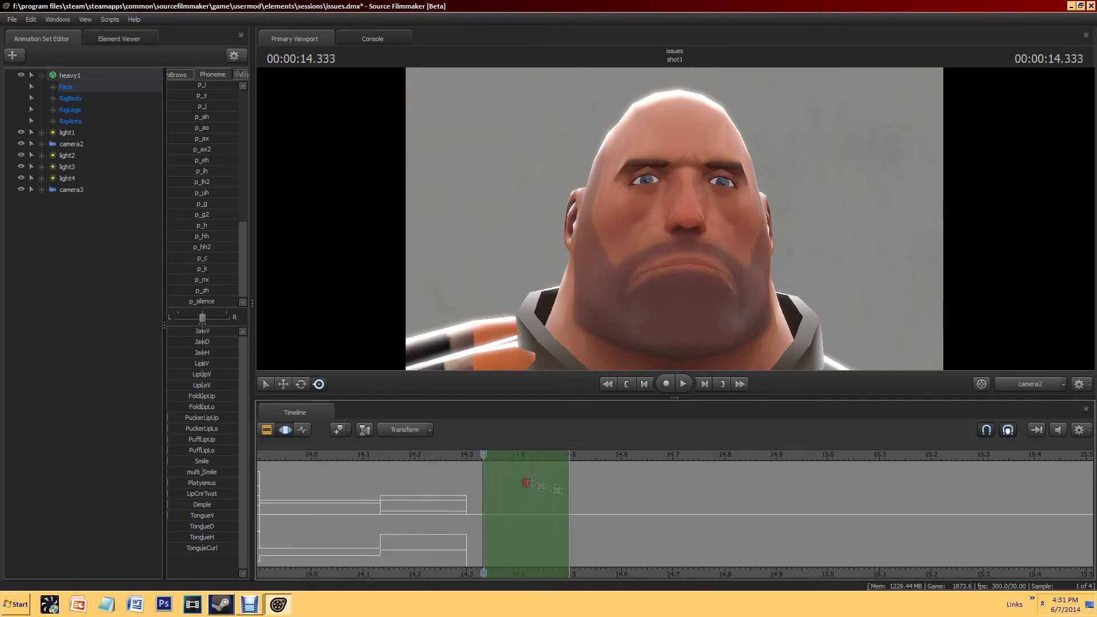
scroll(484, 491, up, 4)
drag(500, 492, 593, 500)
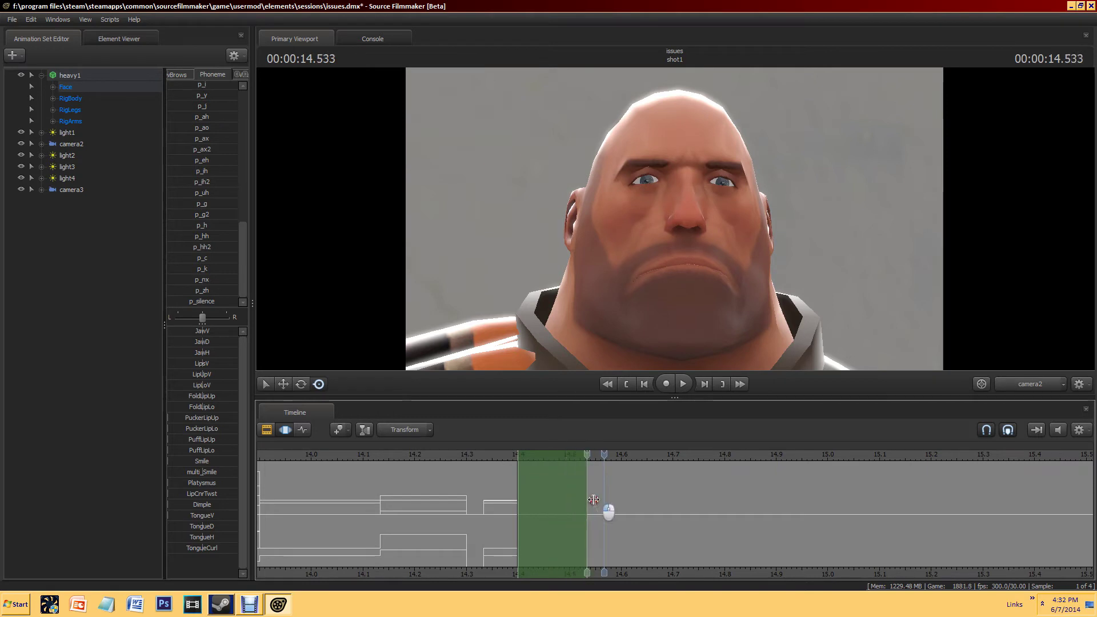
scroll(218, 137, up, 7)
scroll(181, 226, down, 2)
click(188, 257)
Step: Try p_th over about 14.53–14.67 s, undo it, and apply a different phoneme to the same range
drag(580, 512, 669, 505)
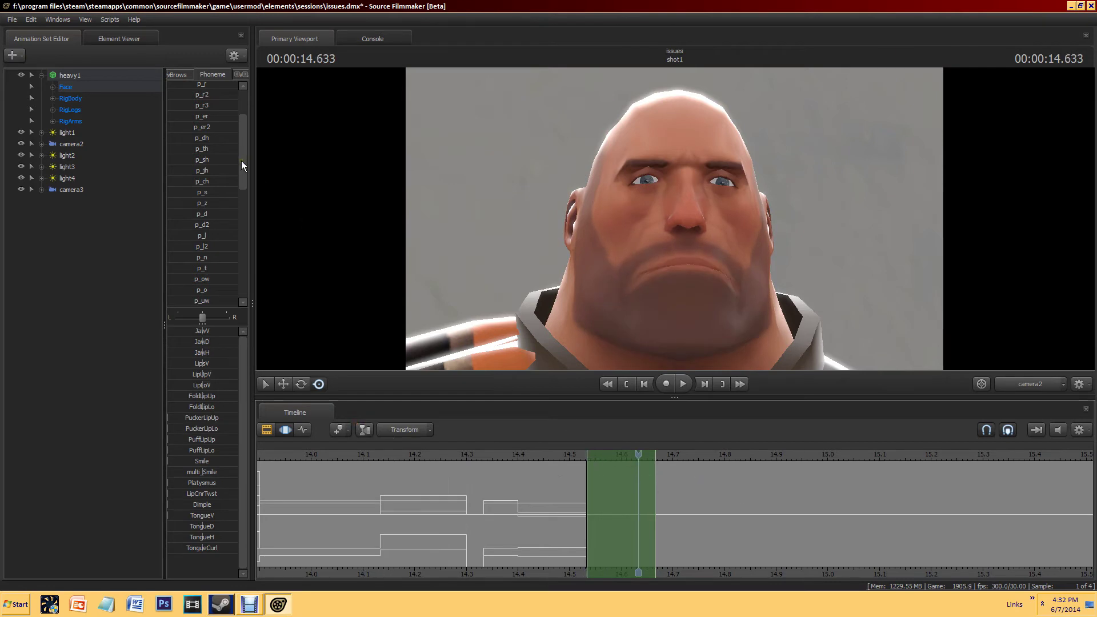
click(232, 213)
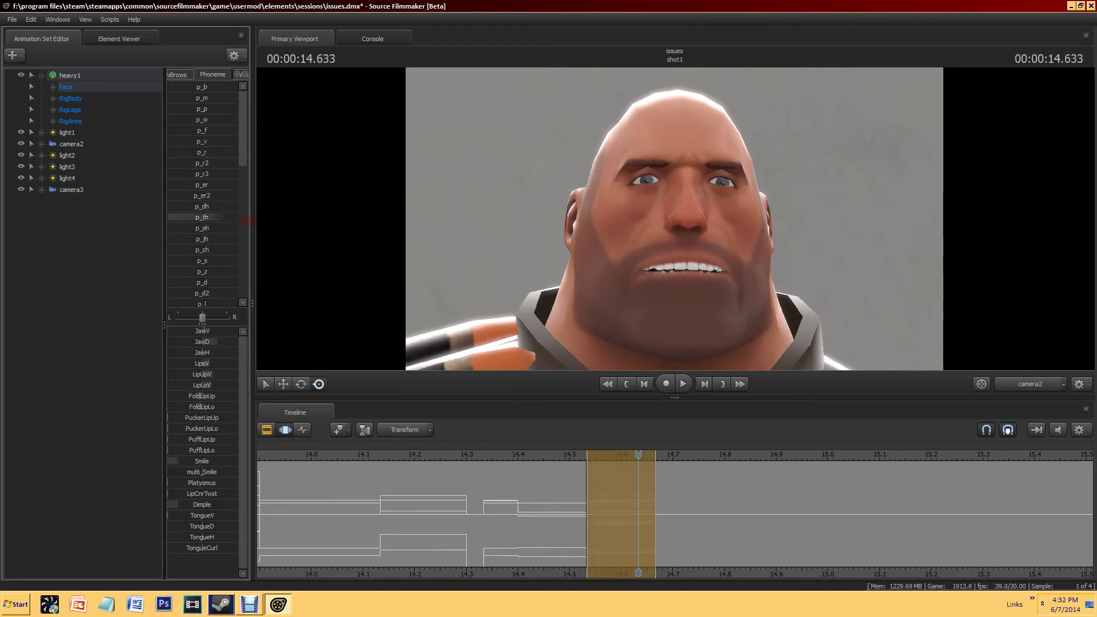
scroll(227, 239, down, 2)
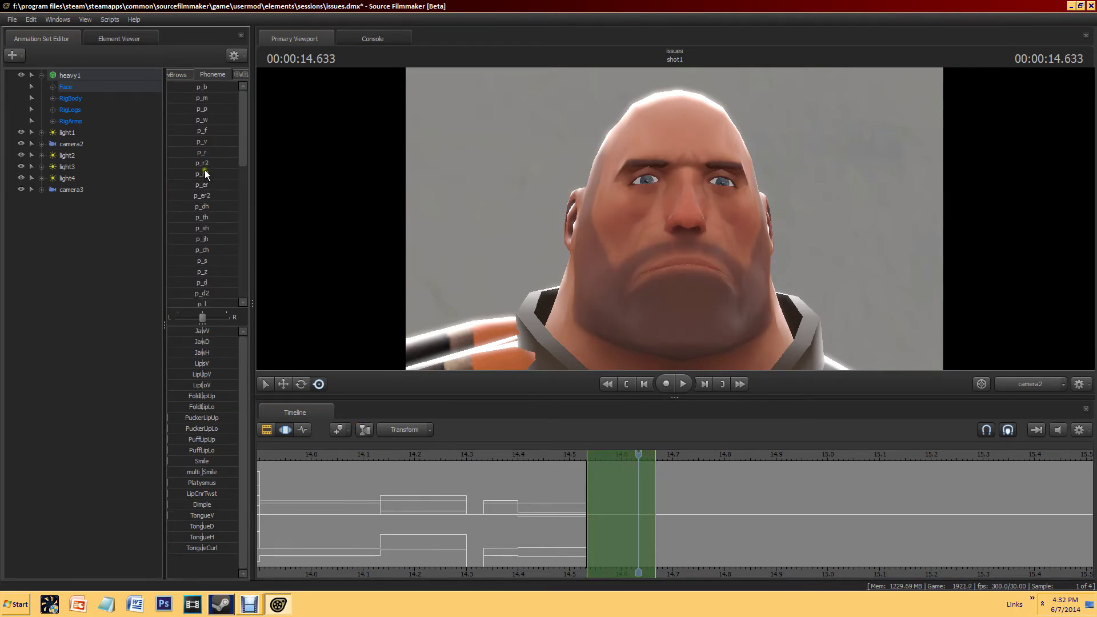
click(195, 232)
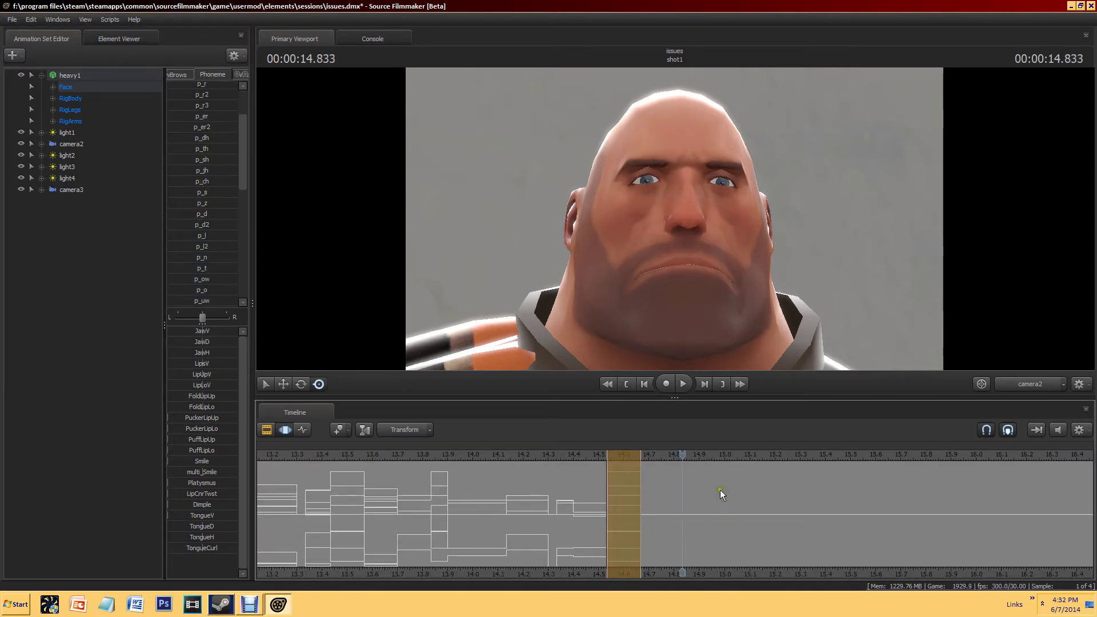
Step: Apply a phoneme over about 14.67–14.70 s and the bared-teeth p_iy over about 14.70–14.83 s
scroll(718, 495, up, 2)
drag(642, 503, 590, 501)
click(202, 236)
scroll(682, 503, up, 2)
drag(522, 503, 682, 503)
scroll(203, 231, down, 3)
click(210, 226)
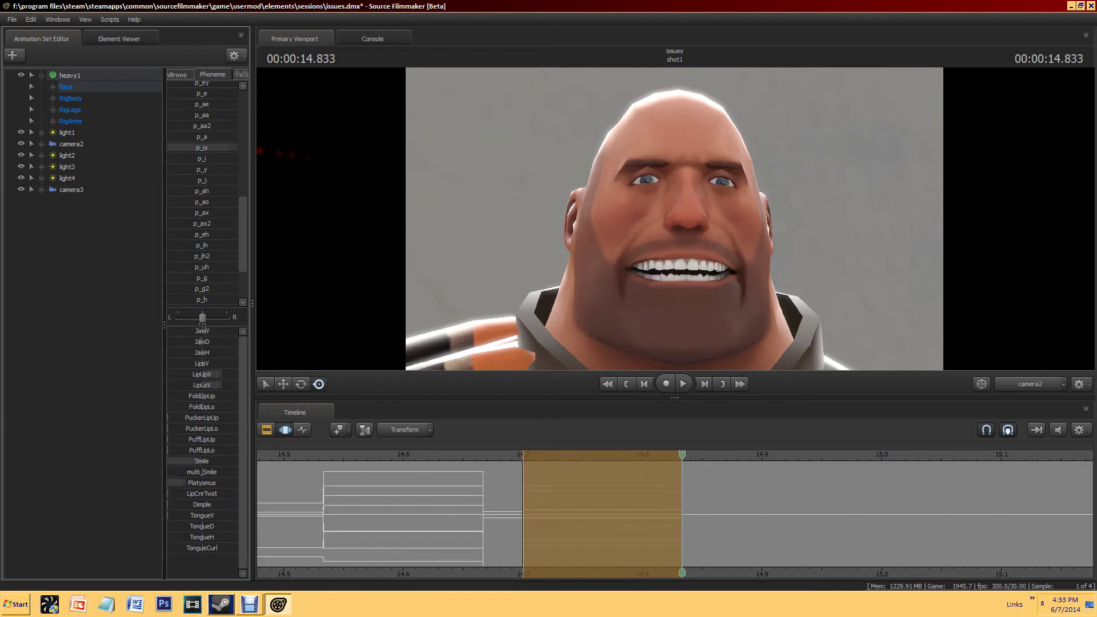
Step: Apply p_ah over about 14.83–15.00 s with a falloff ending at about 15.10 s
scroll(795, 501, down, 2)
drag(799, 502, 920, 500)
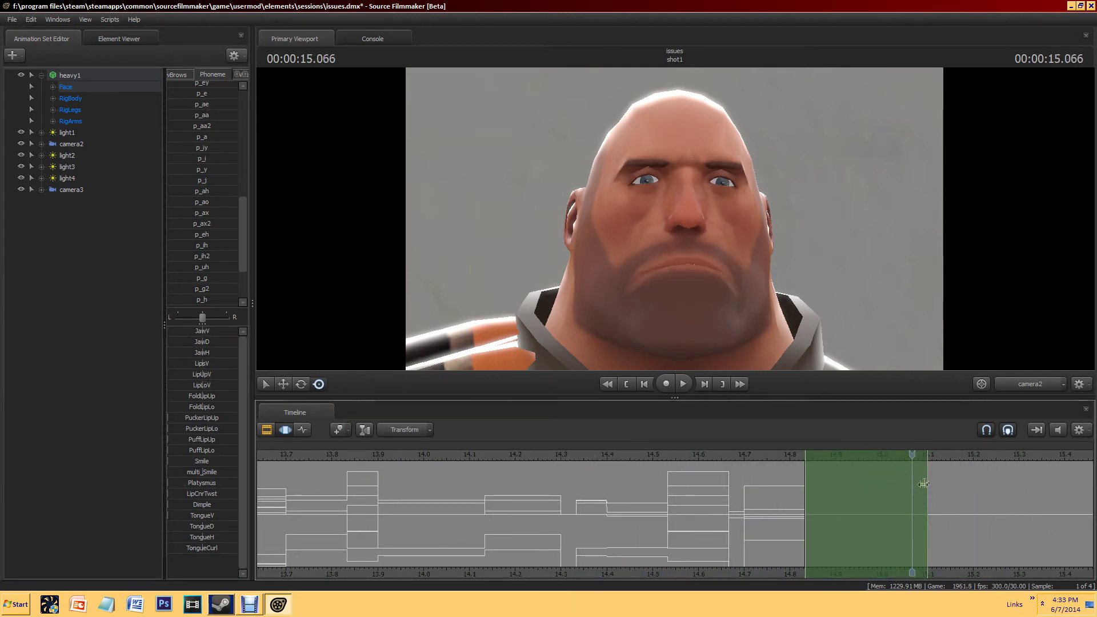
click(201, 191)
scroll(664, 504, down, 3)
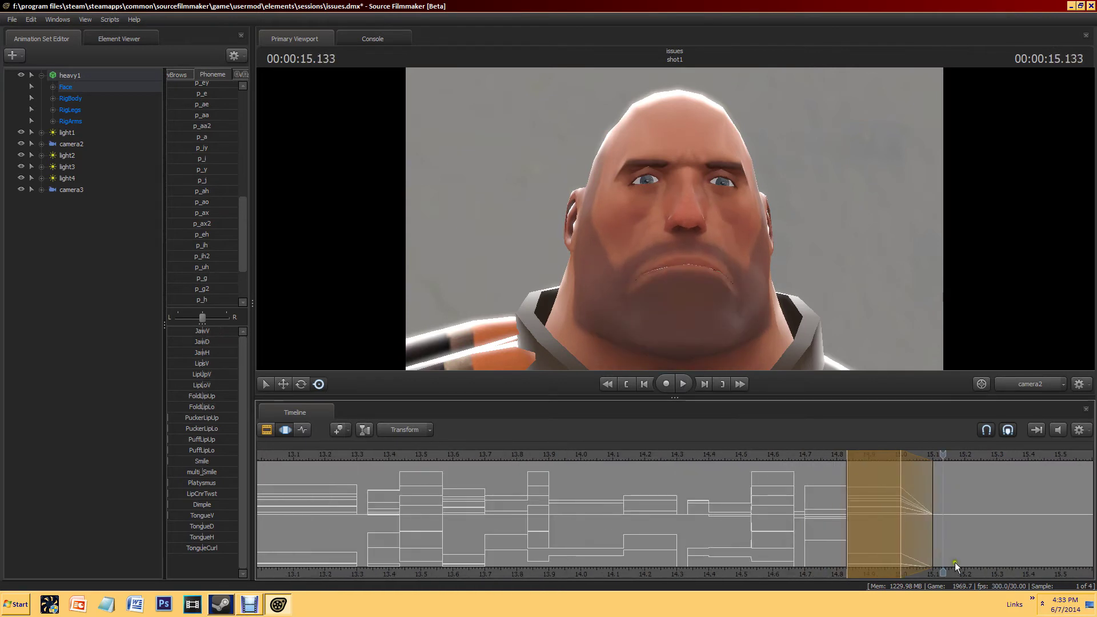
Step: Apply a phoneme over about 15.17–15.23 s
scroll(701, 491, down, 2)
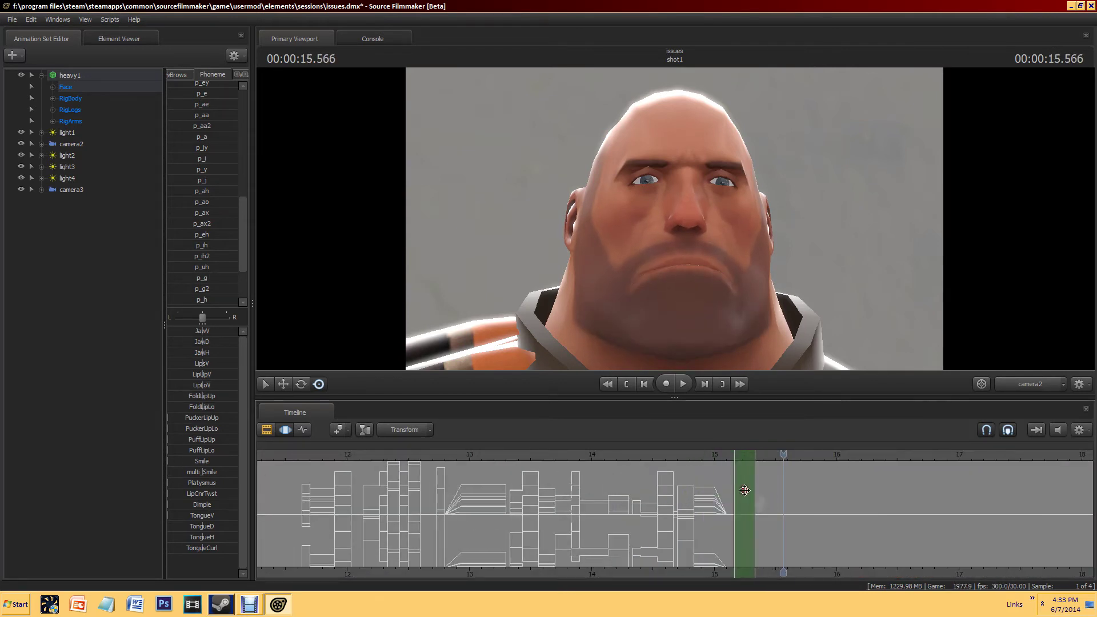
scroll(745, 490, up, 7)
scroll(202, 188, up, 4)
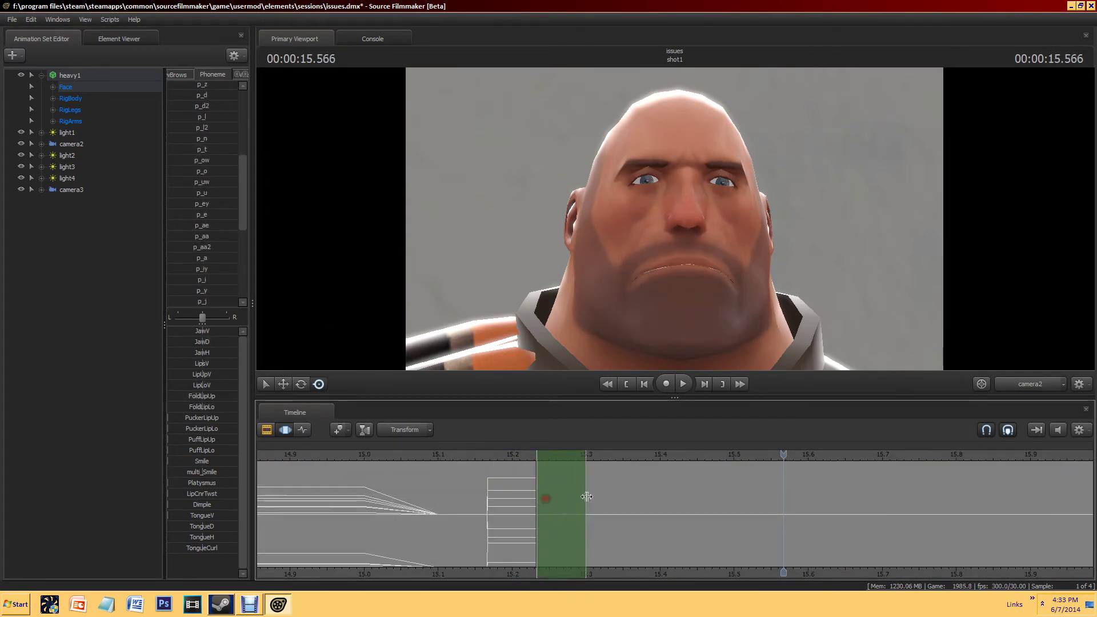
Step: Apply successive phonemes over about 15.23–15.67 s, changing shape at about 15.37, 15.40, 15.47 and 15.63 s
mouse_move(659, 506)
mouse_down()
mouse_move(715, 507)
mouse_move(636, 506)
mouse_move(660, 501)
mouse_up()
scroll(754, 555, up, 2)
scroll(200, 217, down, 5)
drag(217, 243, 891, 515)
scroll(215, 260, down, 3)
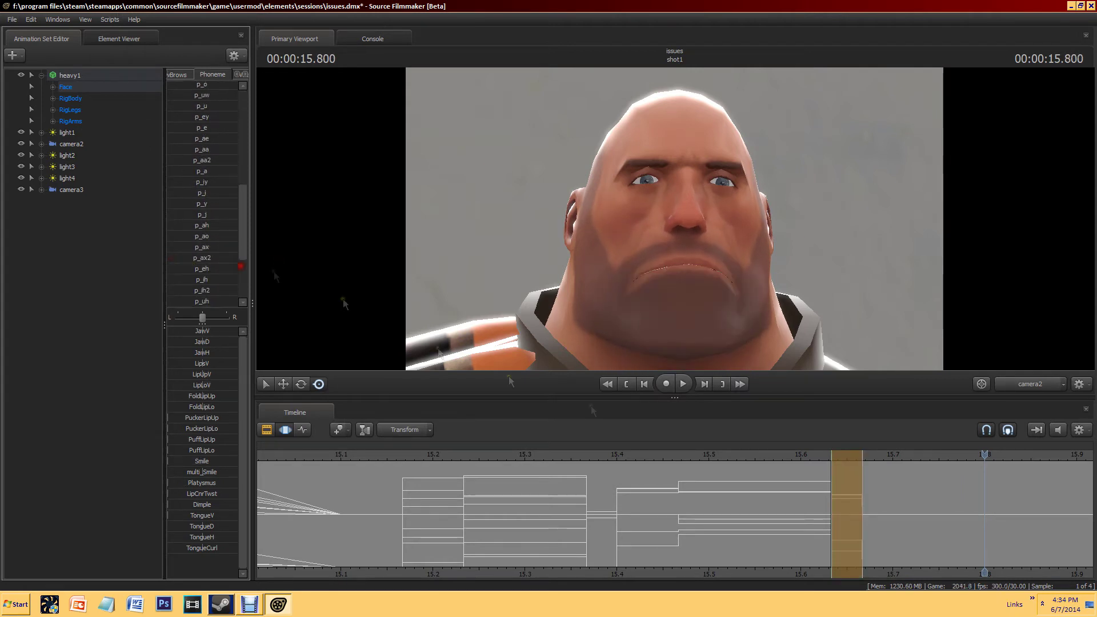
Step: Listen to the following dialogue and apply a phoneme over about 15.67–15.83 s with a falloff ending at about 15.90 s
key(space)
scroll(859, 507, down, 3)
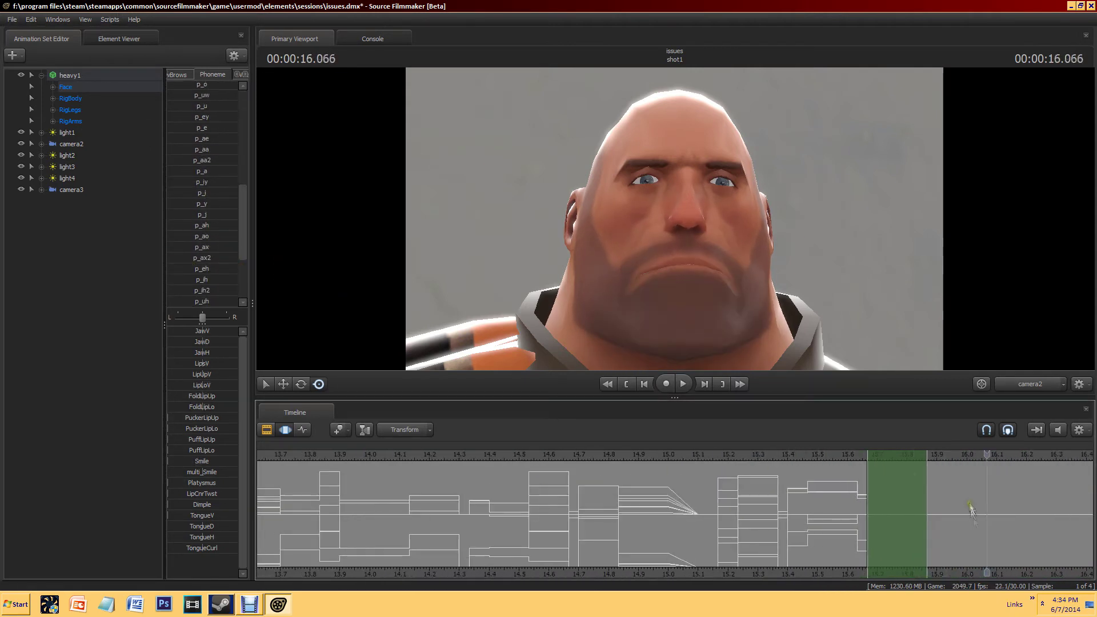
scroll(188, 228, up, 6)
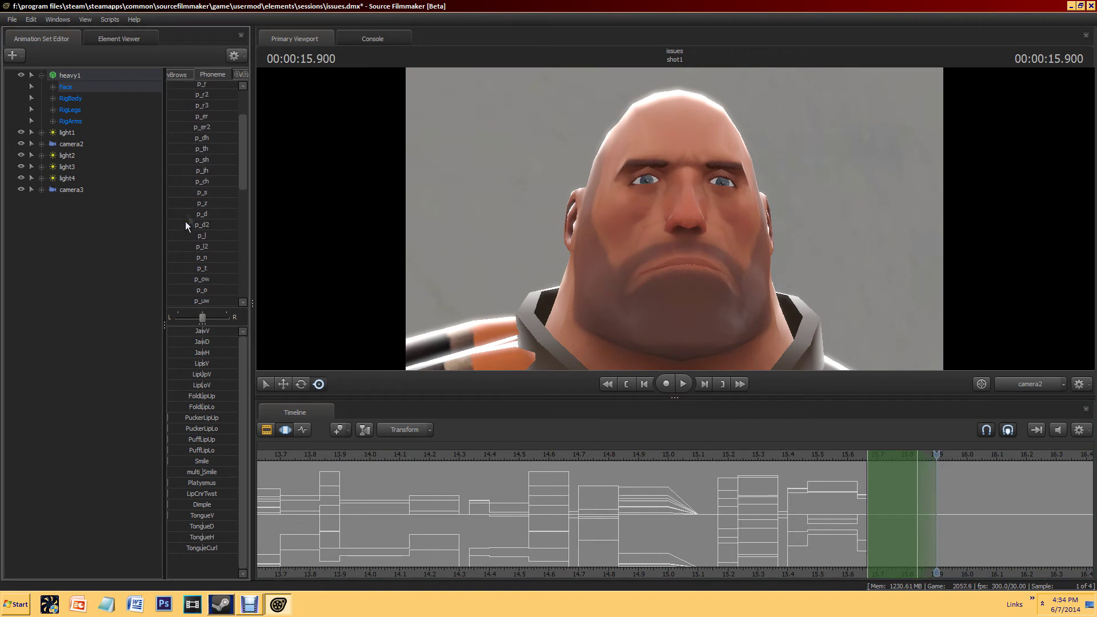
scroll(766, 479, down, 2)
scroll(749, 491, up, 3)
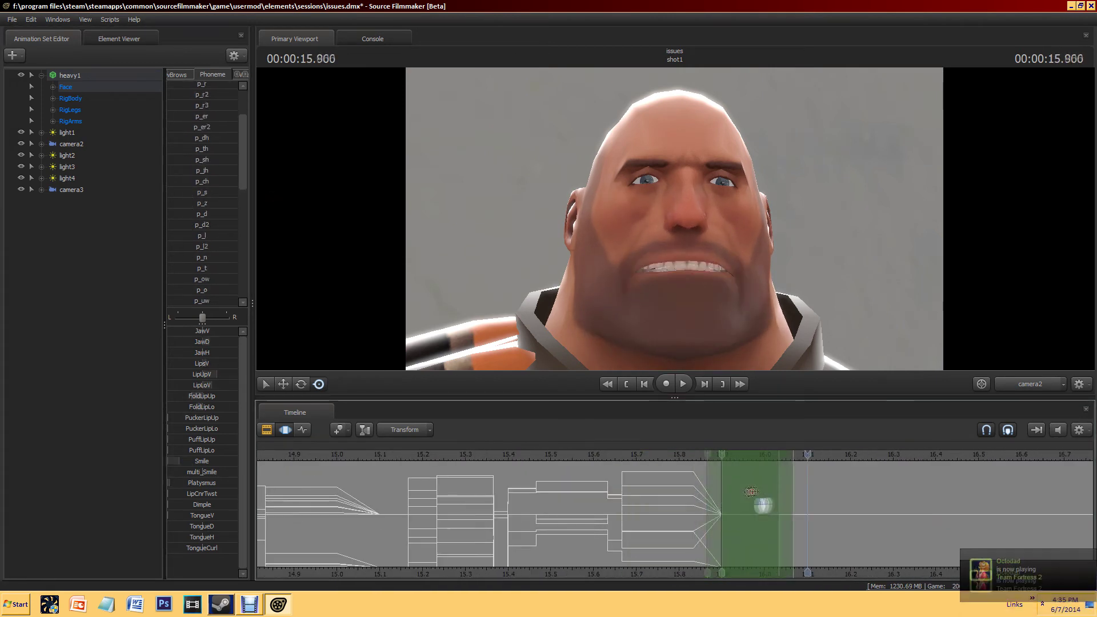
Step: Apply a short phoneme over about 15.90–15.93 s and another over about 15.93–16.10 s
scroll(201, 184, up, 2)
scroll(231, 243, down, 1)
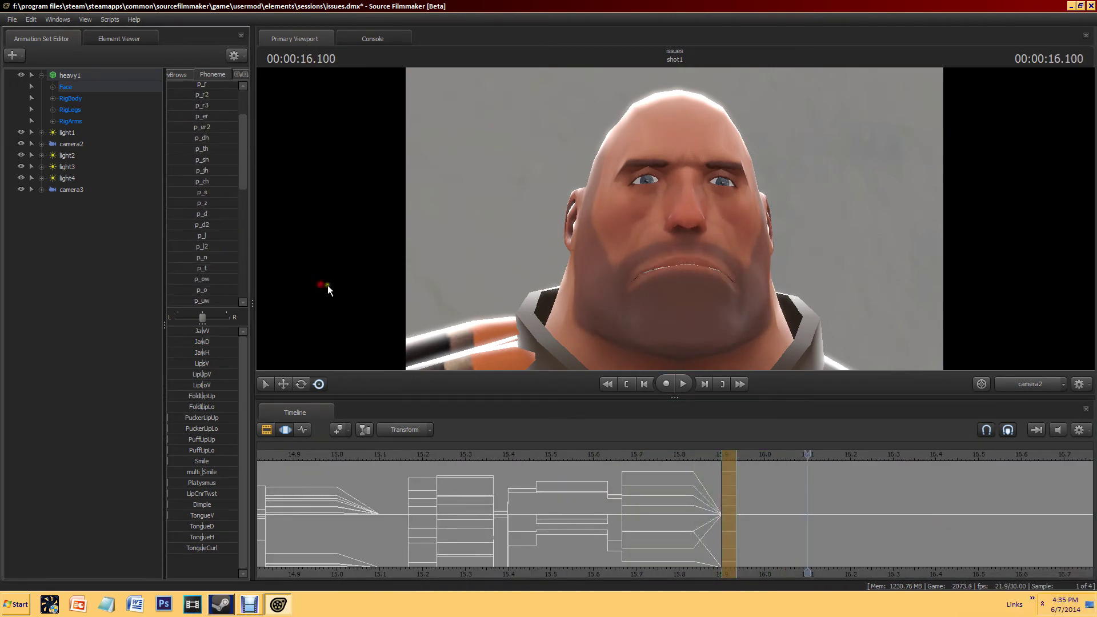
scroll(610, 507, up, 3)
drag(237, 162, 252, 206)
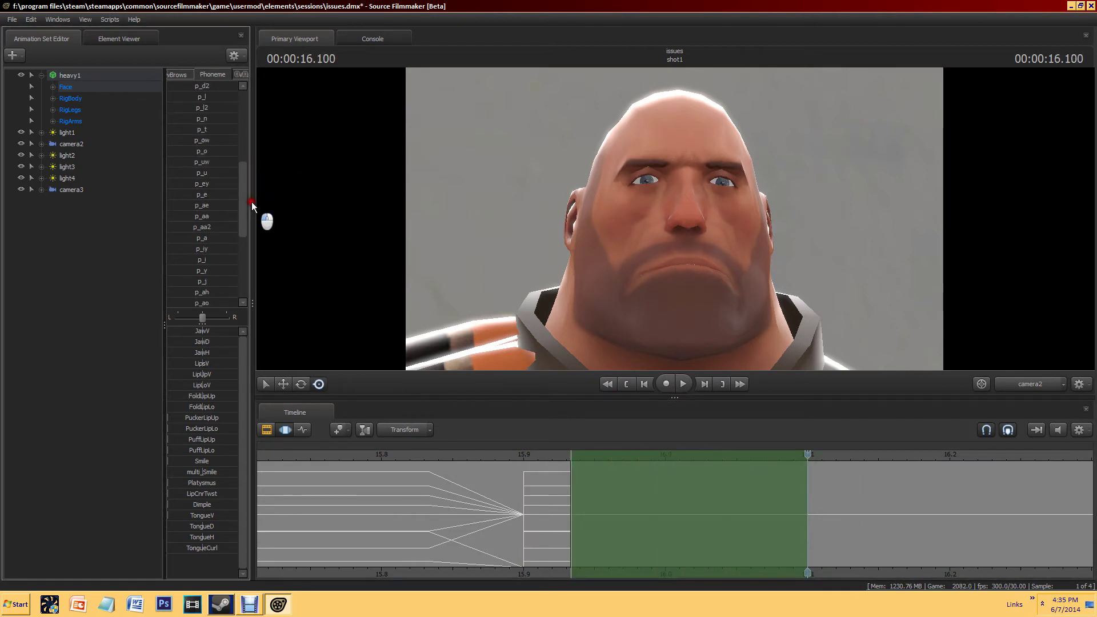
scroll(812, 504, down, 3)
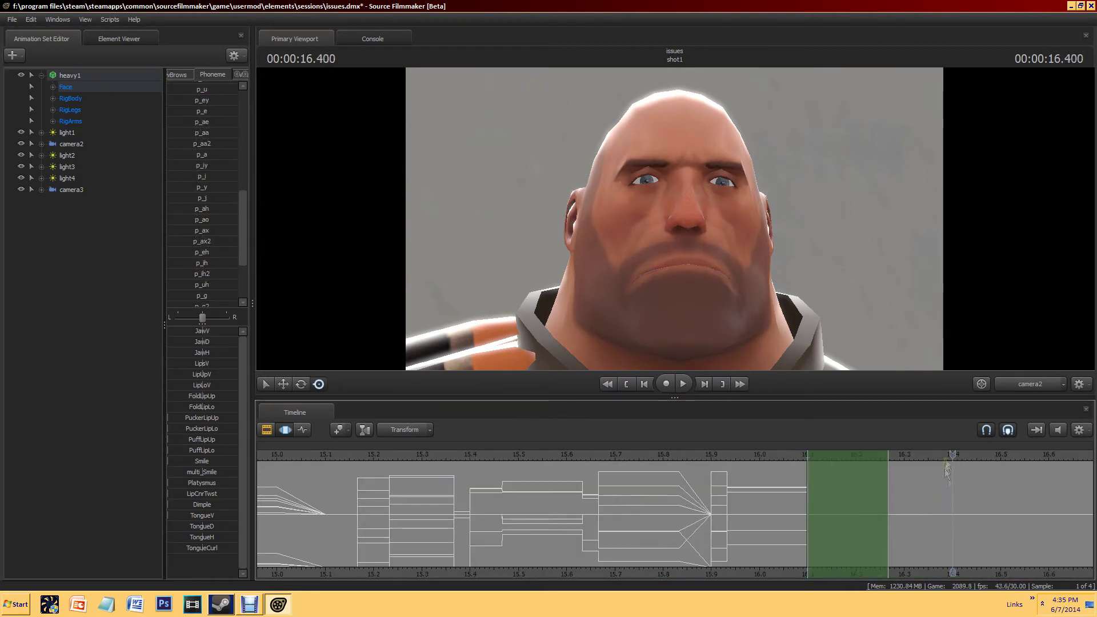
Step: Apply short phonemes over about 16.10–16.13 s, 16.13–16.17 s and 16.23–16.27 s
drag(812, 505, 921, 514)
scroll(831, 506, up, 2)
click(845, 506)
scroll(979, 563, down, 5)
scroll(609, 494, up, 6)
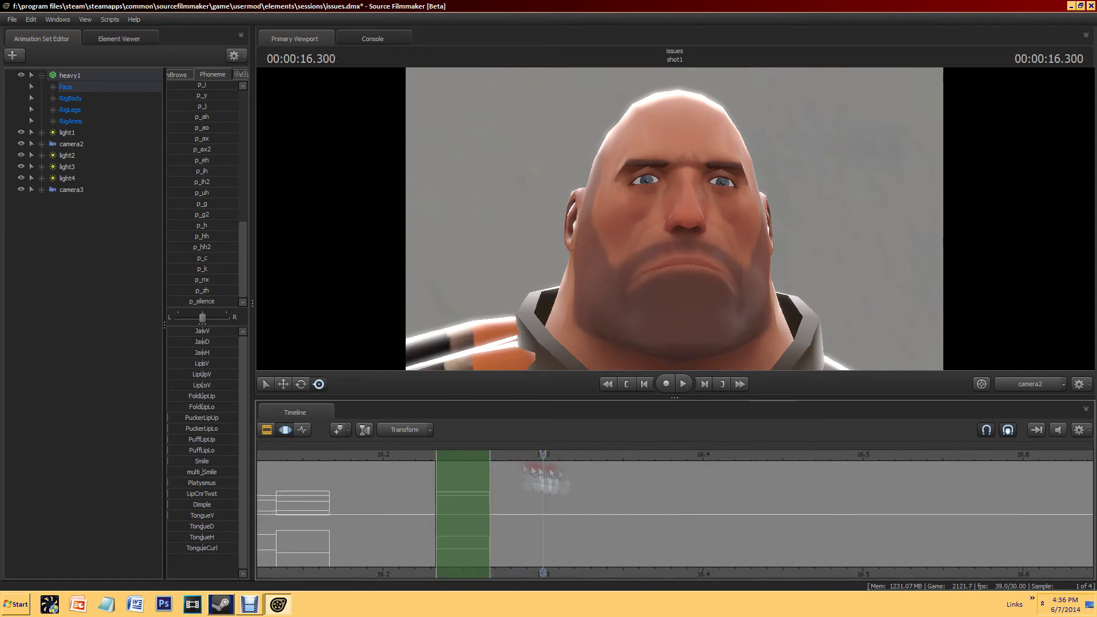
Step: Apply a phoneme over about 16.30–16.37 s with a falloff starting at about 16.27 s
scroll(240, 227, up, 6)
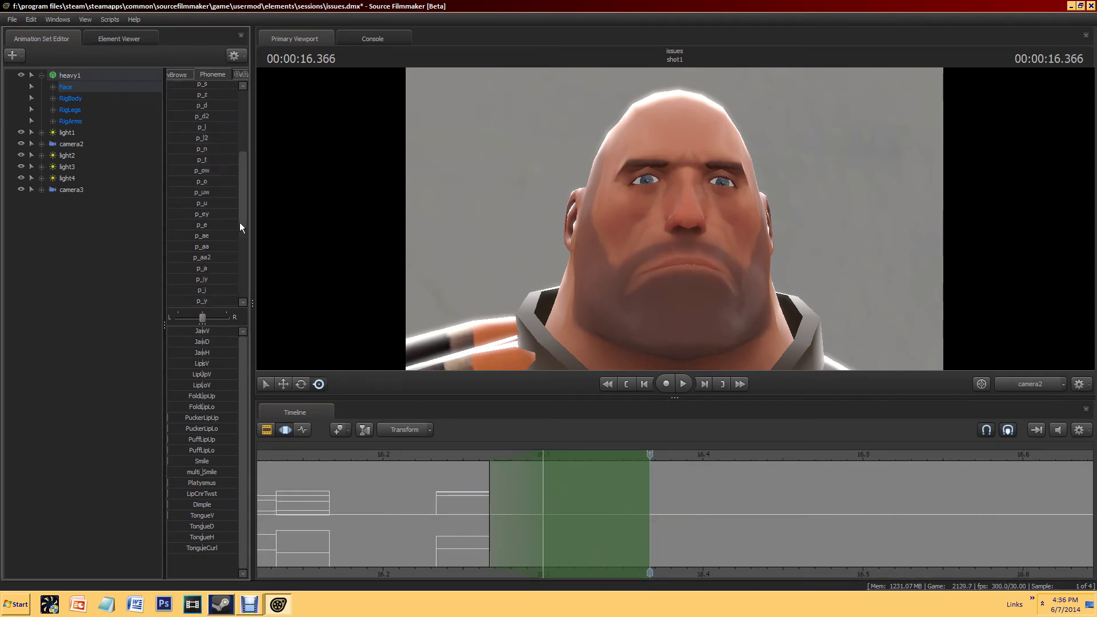
scroll(219, 147, up, 2)
scroll(628, 515, down, 4)
click(906, 514)
scroll(581, 527, up, 4)
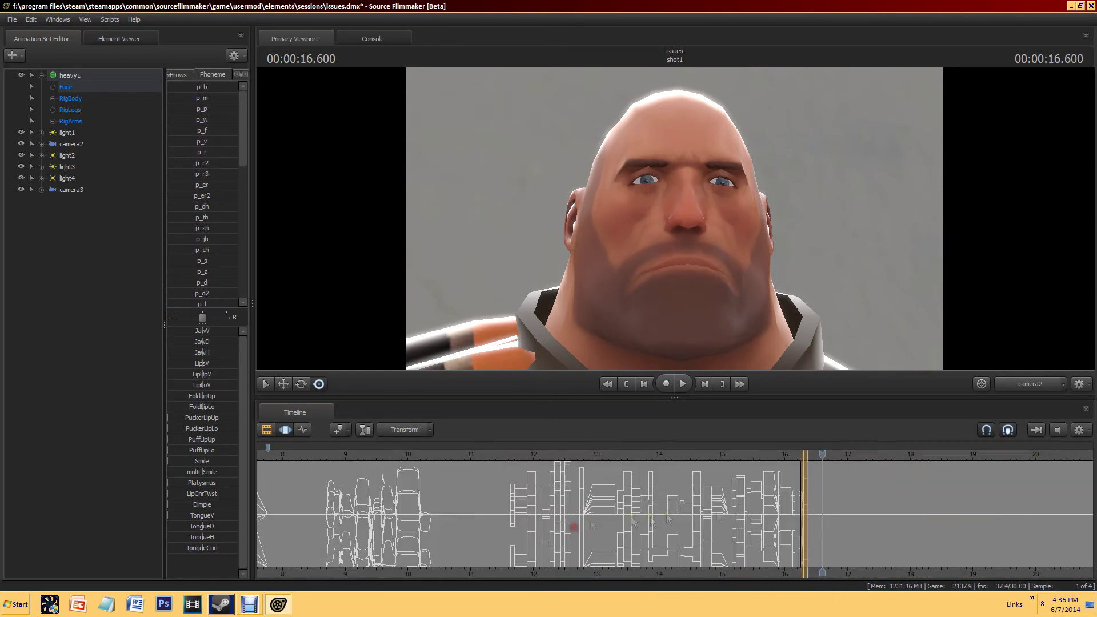
Step: Apply one phoneme over about 16.40–16.50 s and another over about 16.50–16.53 s
scroll(629, 514, up, 3)
scroll(220, 257, down, 4)
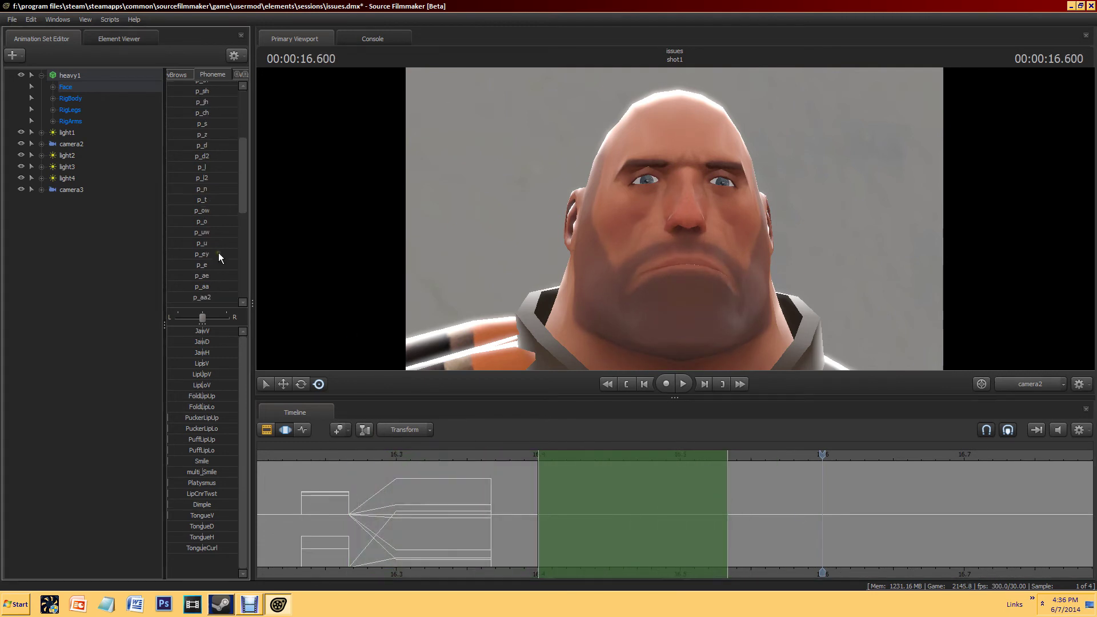
scroll(194, 254, down, 4)
scroll(860, 493, down, 2)
drag(833, 457, 735, 457)
drag(649, 493, 735, 492)
Step: Apply a puckered phoneme over about 16.53–16.60 s
scroll(207, 258, down, 2)
click(793, 491)
scroll(203, 200, up, 5)
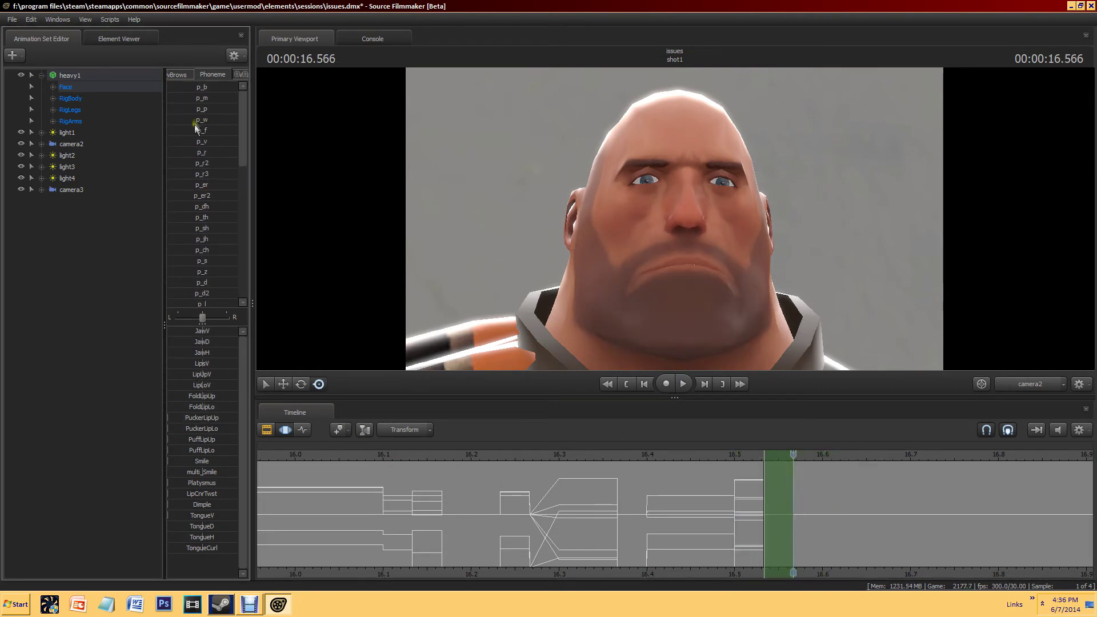
click(877, 473)
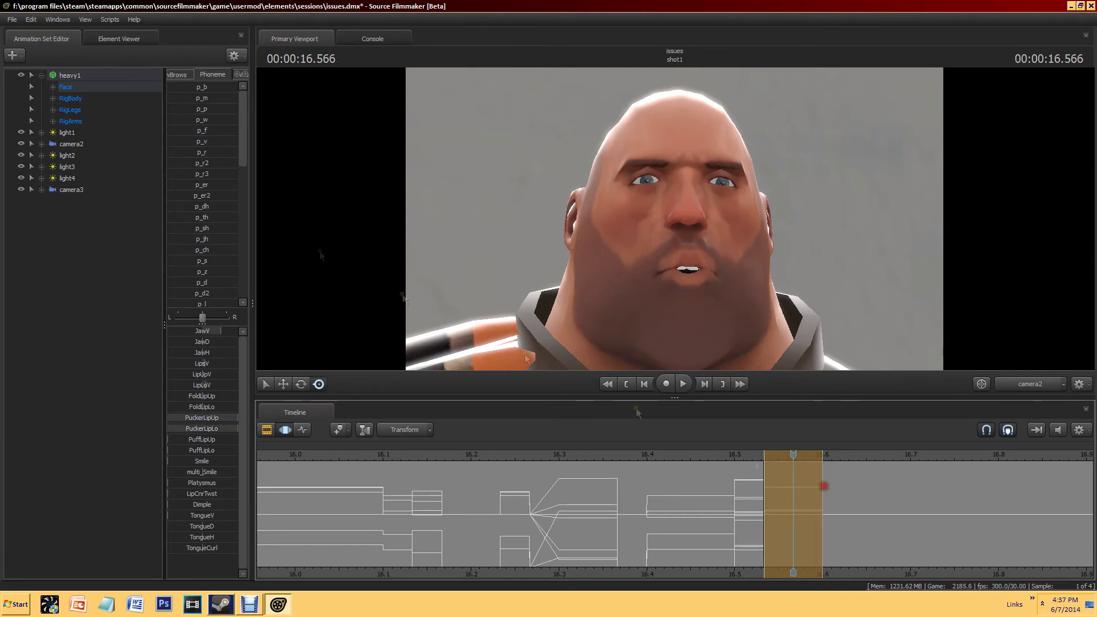
Step: Apply a phoneme to the face over about 16.60–16.70 s, right after the puckered one
scroll(204, 238, down, 3)
scroll(839, 530, down, 2)
middle_drag(839, 529, 655, 454)
click(560, 466)
scroll(202, 200, up, 1)
click(344, 465)
click(613, 496)
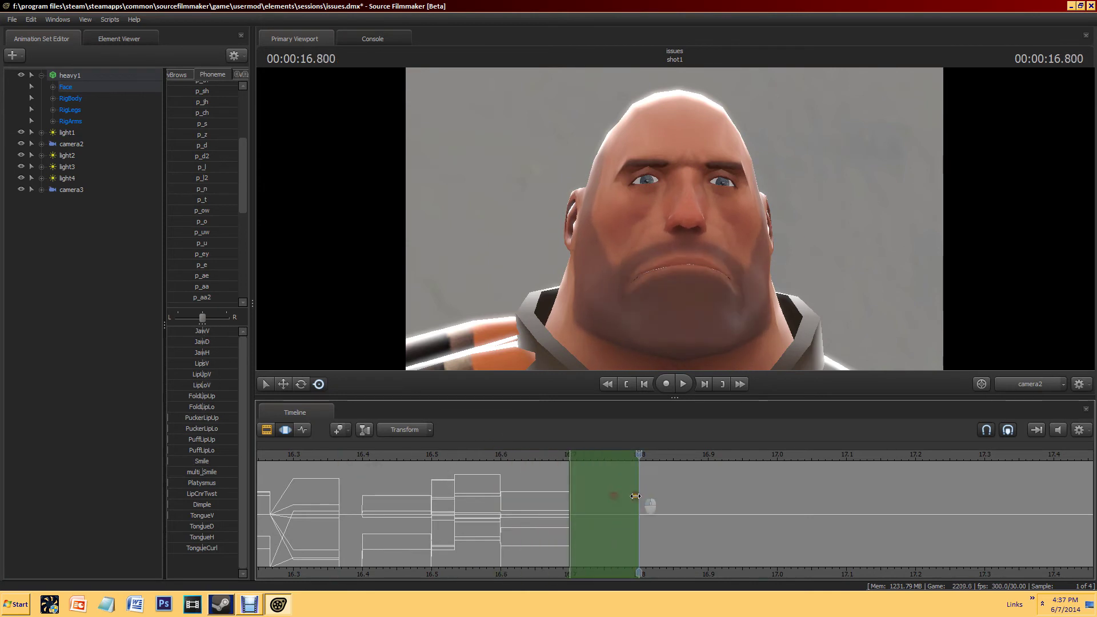
Step: Apply one phoneme over about 16.70–16.80 s and another over about 16.80–17.03 s
drag(639, 505, 800, 509)
scroll(214, 288, down, 6)
scroll(879, 475, down, 3)
key(space)
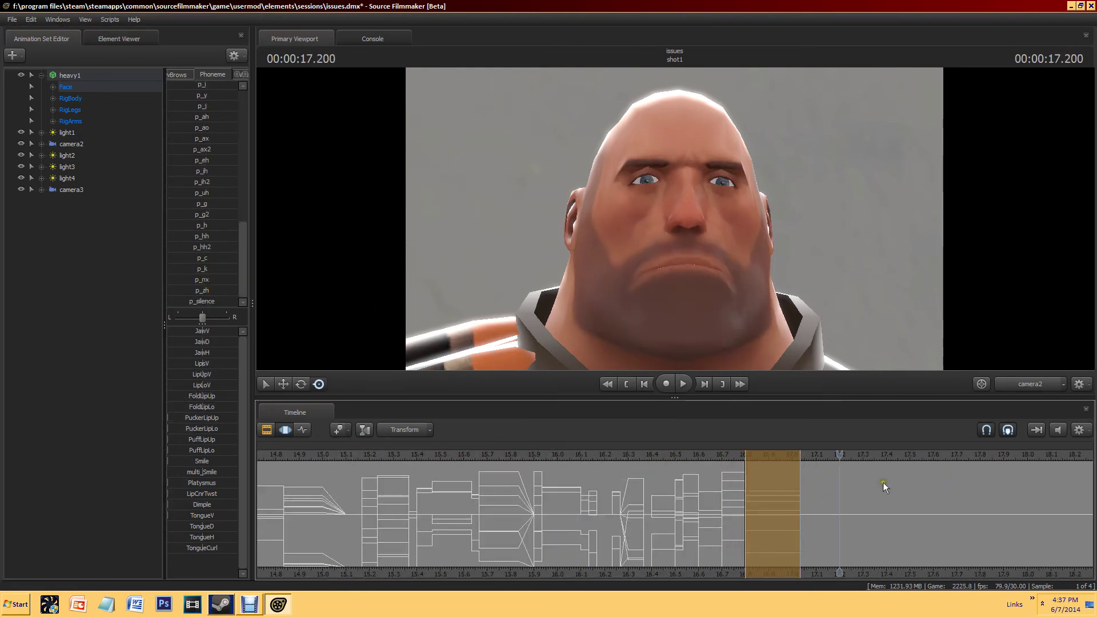
key(space)
Step: Apply a short phoneme over about 17.03–17.10 s
scroll(883, 485, up, 3)
scroll(218, 297, up, 3)
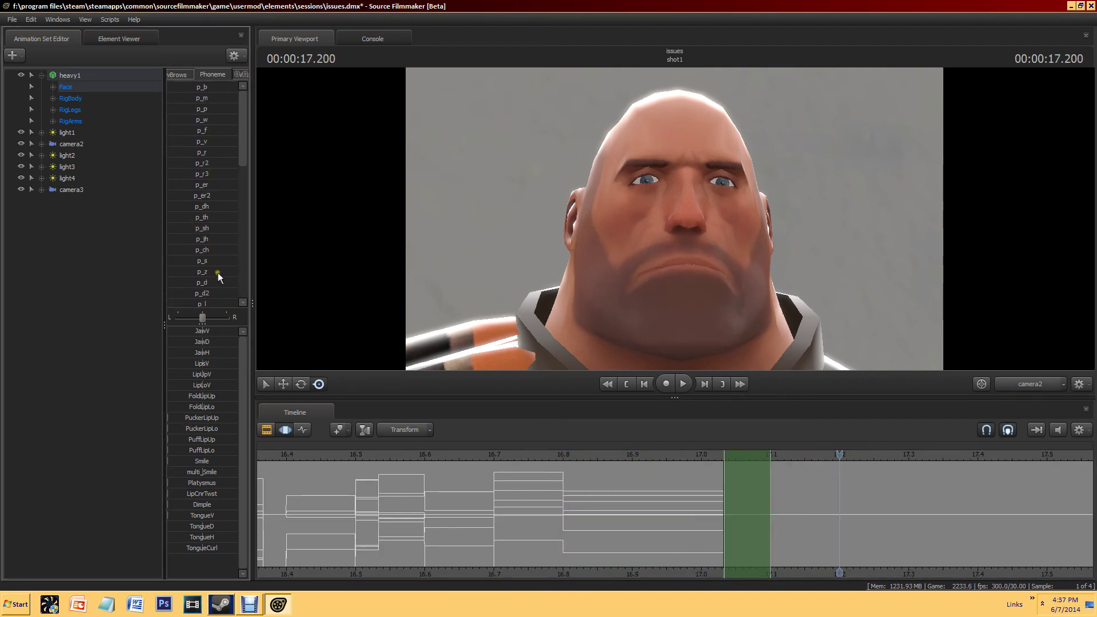
click(784, 502)
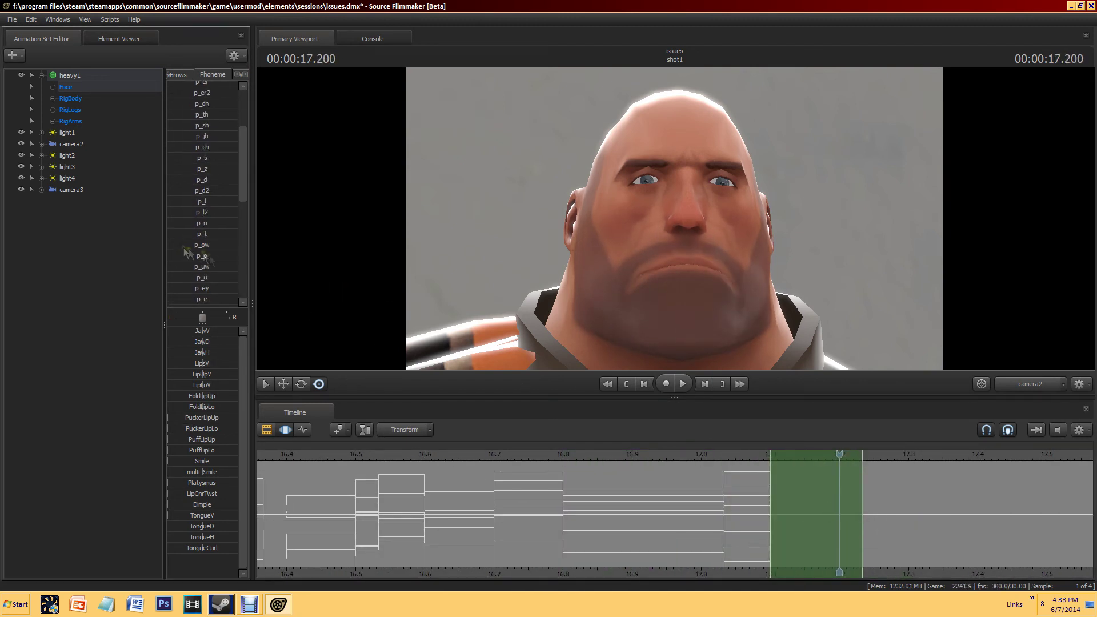
Step: Apply a phoneme over about 17.10–17.23 s and a toothy one over about 17.23–17.37 s
click(852, 513)
drag(963, 514, 827, 491)
scroll(827, 492, down, 1)
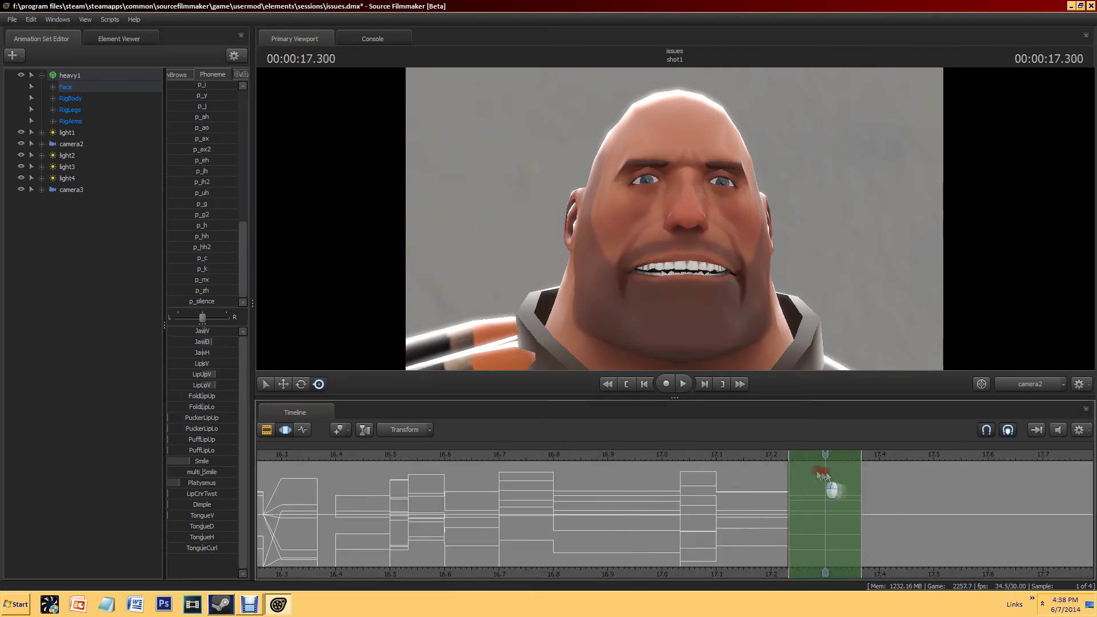
scroll(209, 246, up, 2)
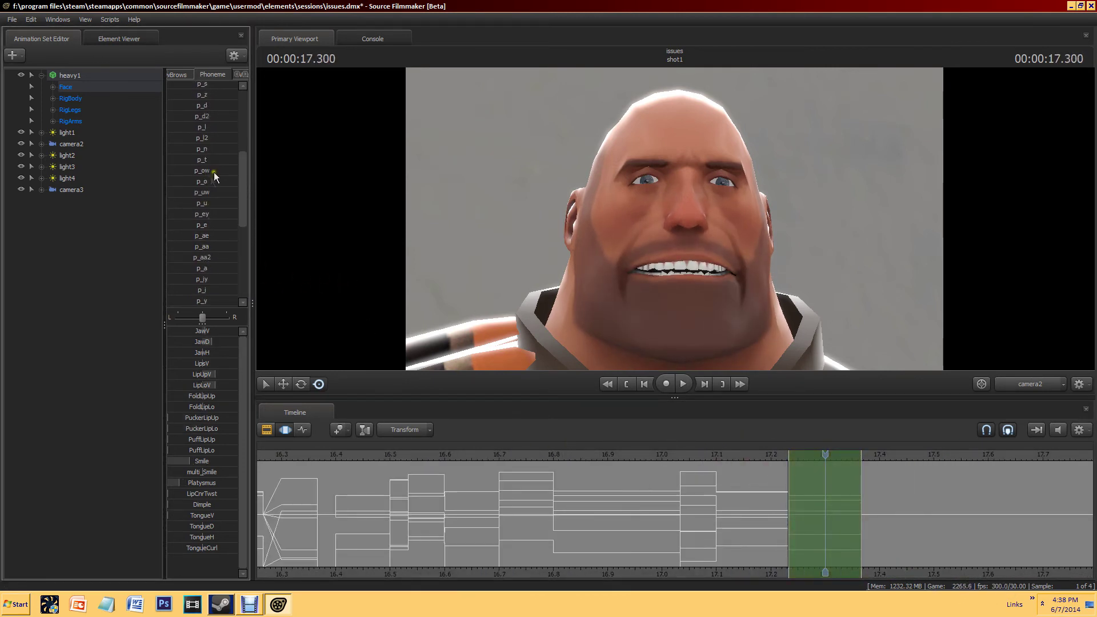
click(890, 510)
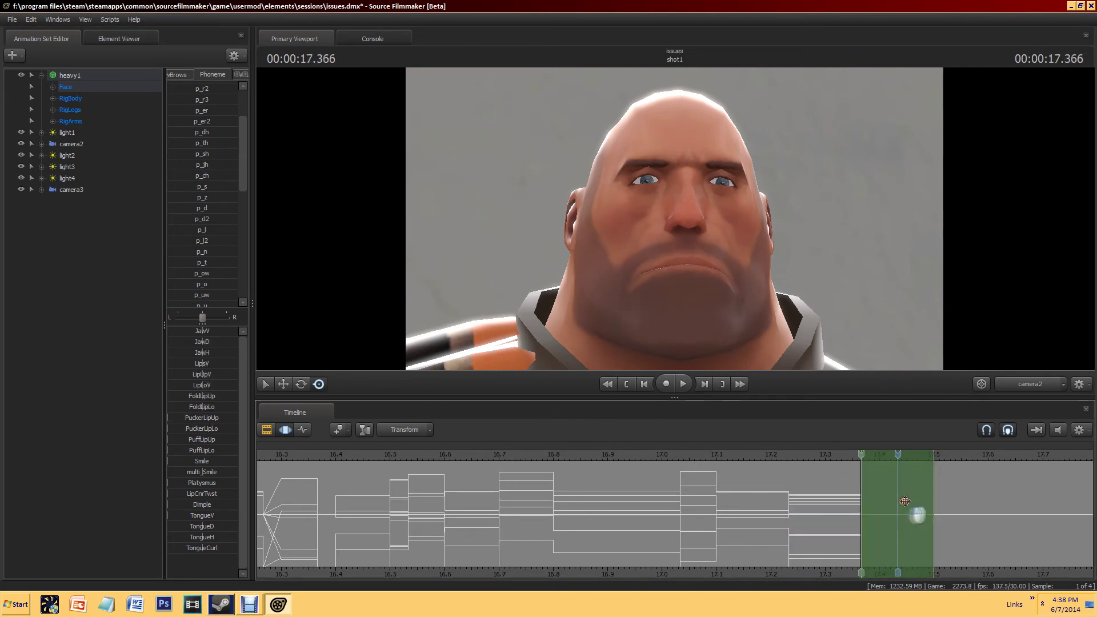
Step: Apply a phoneme over about 17.37–17.43 s and an open-mouthed one over about 17.43–17.57 s
scroll(203, 291, down, 10)
key(Right)
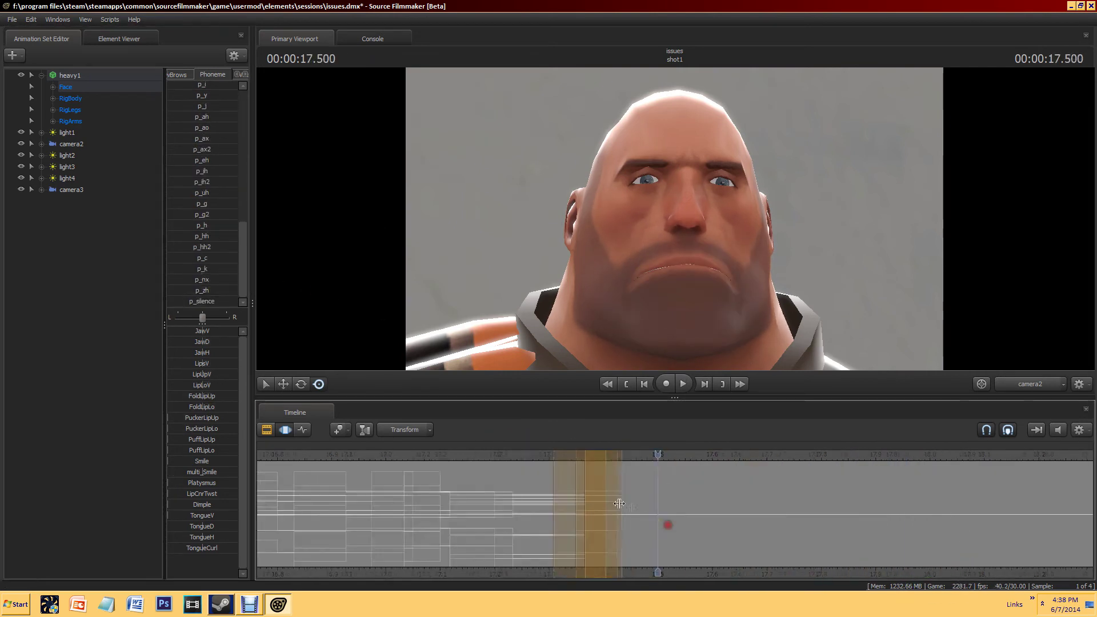
scroll(596, 489, up, 3)
click(206, 152)
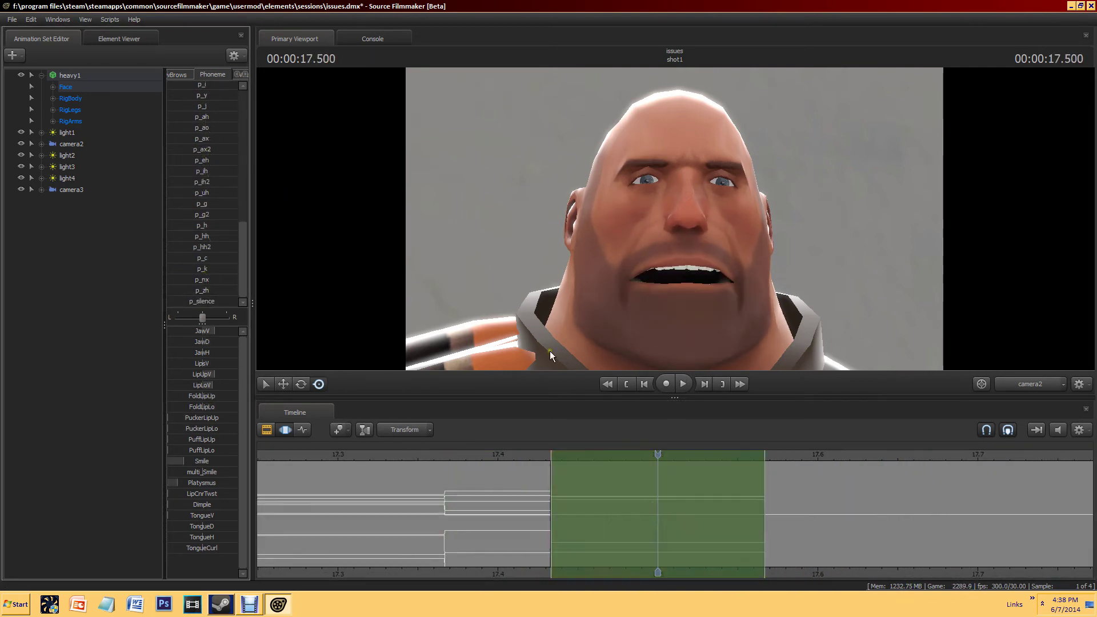
Step: Apply a phoneme over about 17.57–17.73 s with a falloff starting at about 17.67 s
key(Right)
scroll(990, 509, down, 3)
click(979, 455)
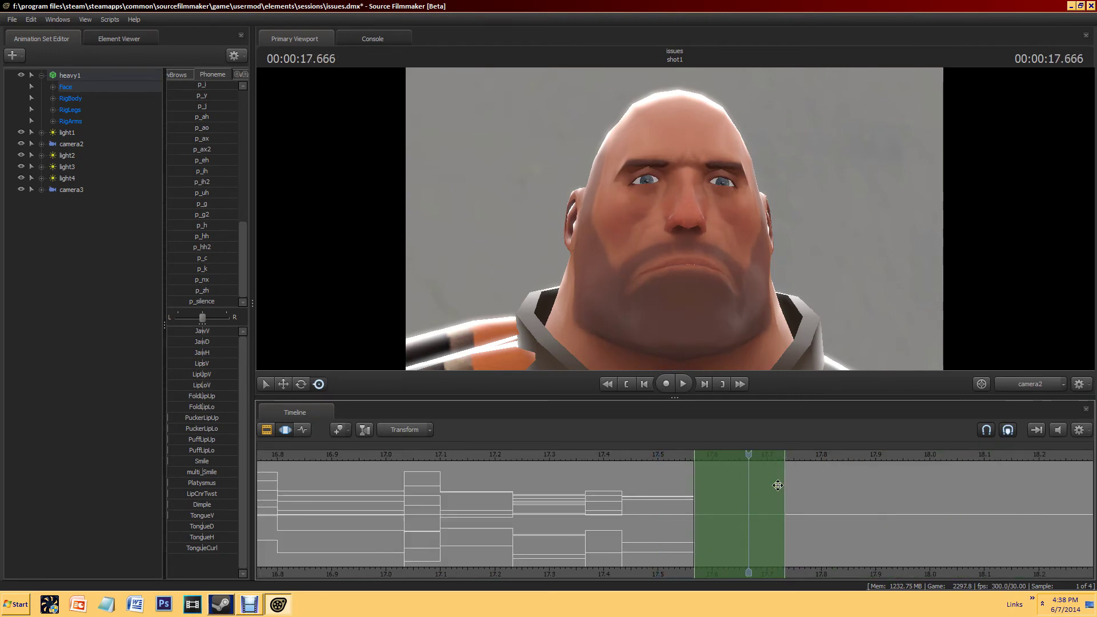
click(201, 290)
scroll(753, 500, down, 3)
middle_drag(753, 499, 578, 532)
Step: Start the next spoken section with phonemes over about 18.37–18.43 s and 18.43–18.50 s
click(583, 503)
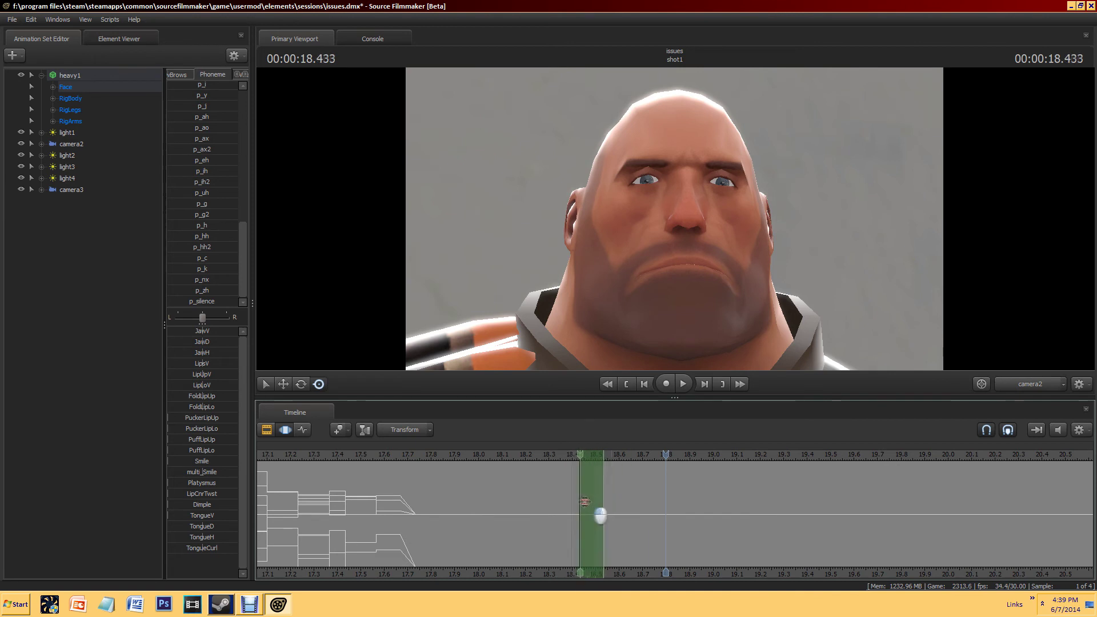
scroll(550, 466, up, 3)
click(201, 160)
key(Right)
scroll(235, 209, up, 3)
click(229, 211)
key(Right)
Step: Apply a toothy phoneme over about 18.50–18.67 s
scroll(520, 504, up, 2)
drag(619, 520, 712, 497)
scroll(215, 265, down, 1)
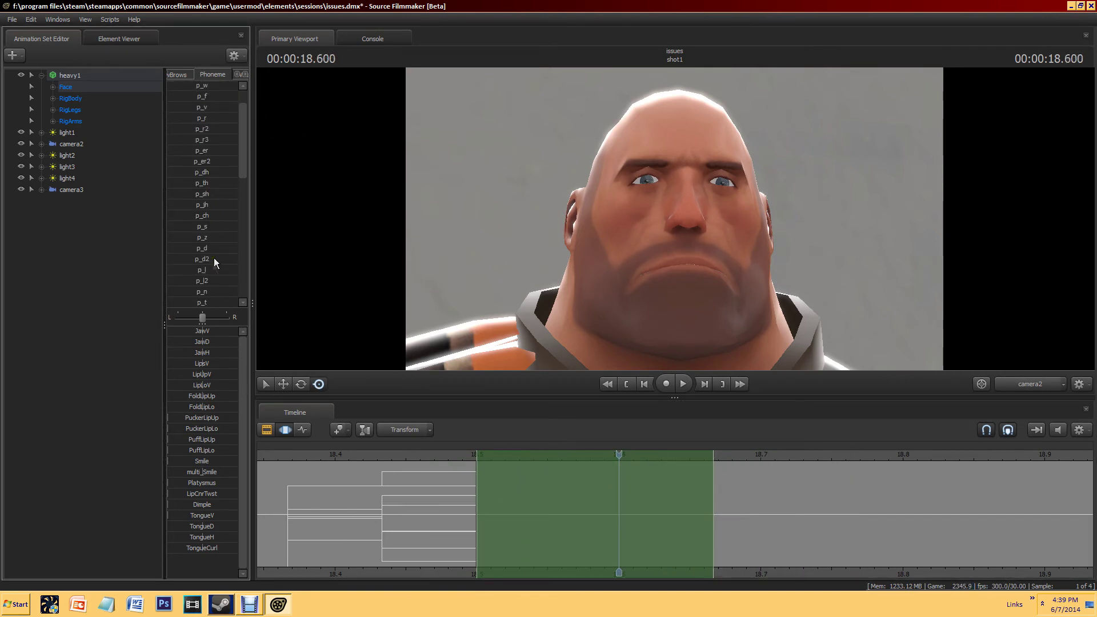
click(216, 263)
scroll(612, 452, down, 2)
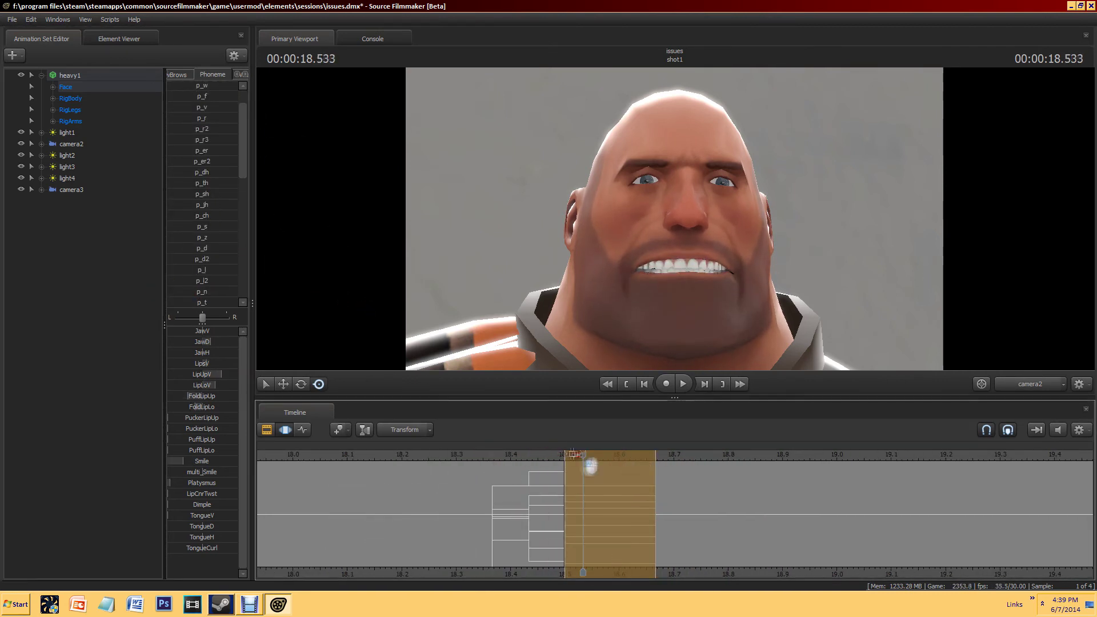
key(Right)
Step: Apply a puckered phoneme over about 18.67–18.87 s
scroll(857, 517, up, 3)
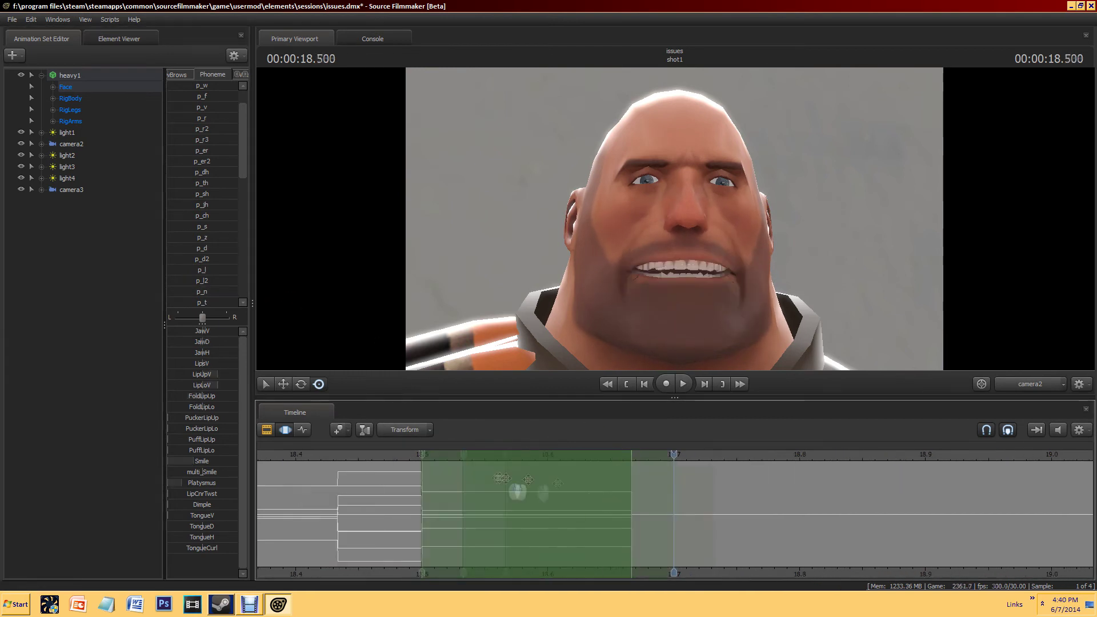
scroll(225, 245, up, 3)
scroll(215, 146, up, 4)
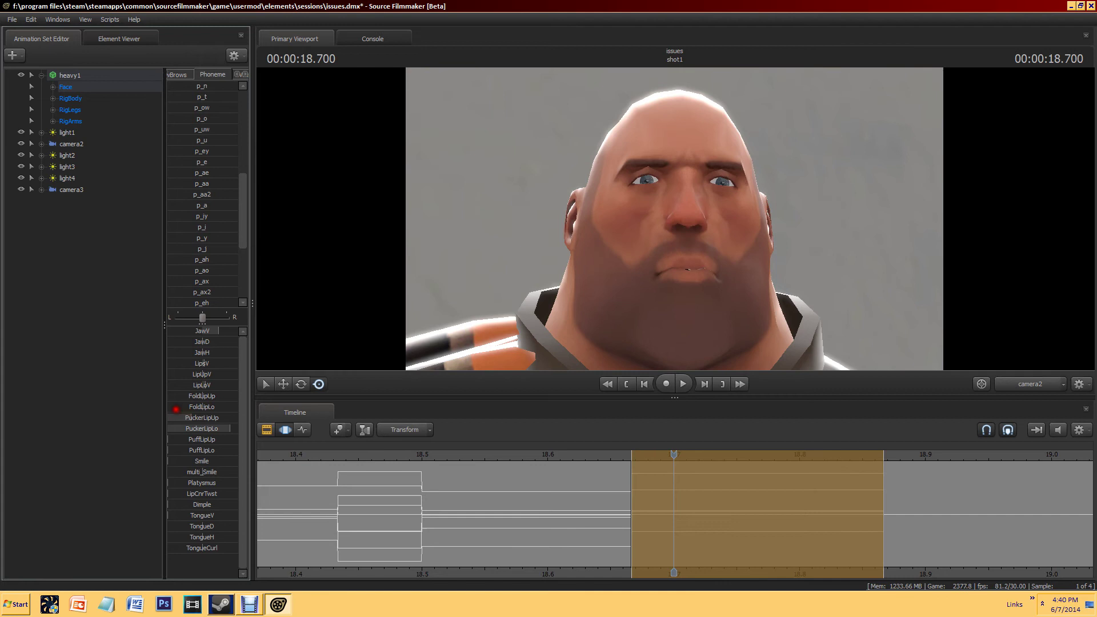
scroll(571, 503, down, 2)
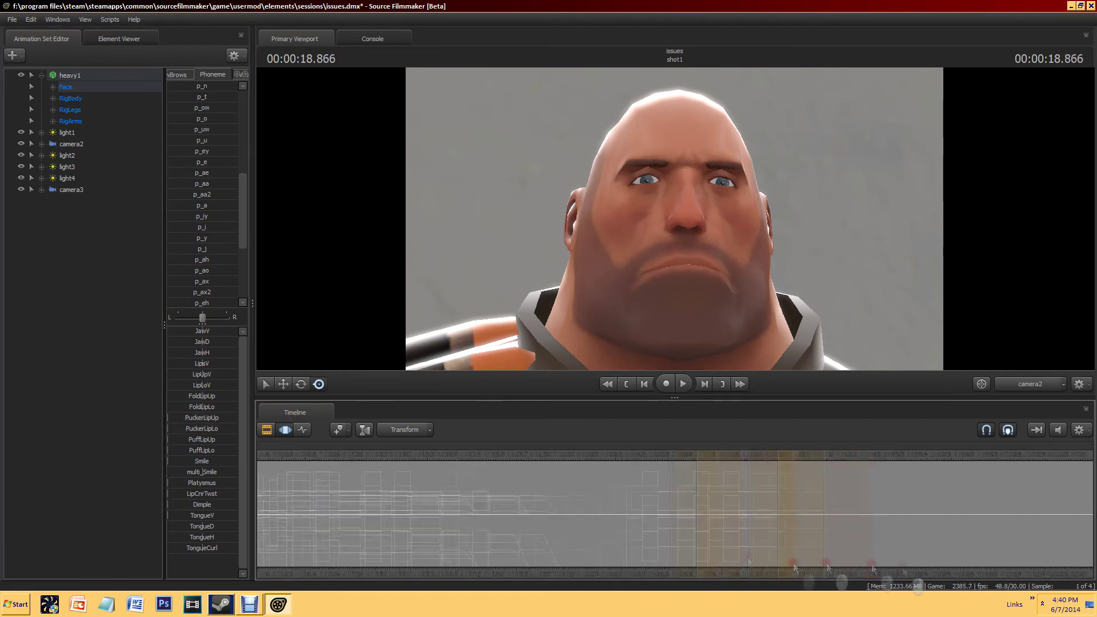
Step: Apply a smiling phoneme over about 18.87–19.17 s with a fade-in lasting until about 18.90 s
drag(711, 510, 871, 513)
scroll(835, 477, down, 2)
drag(691, 472, 597, 486)
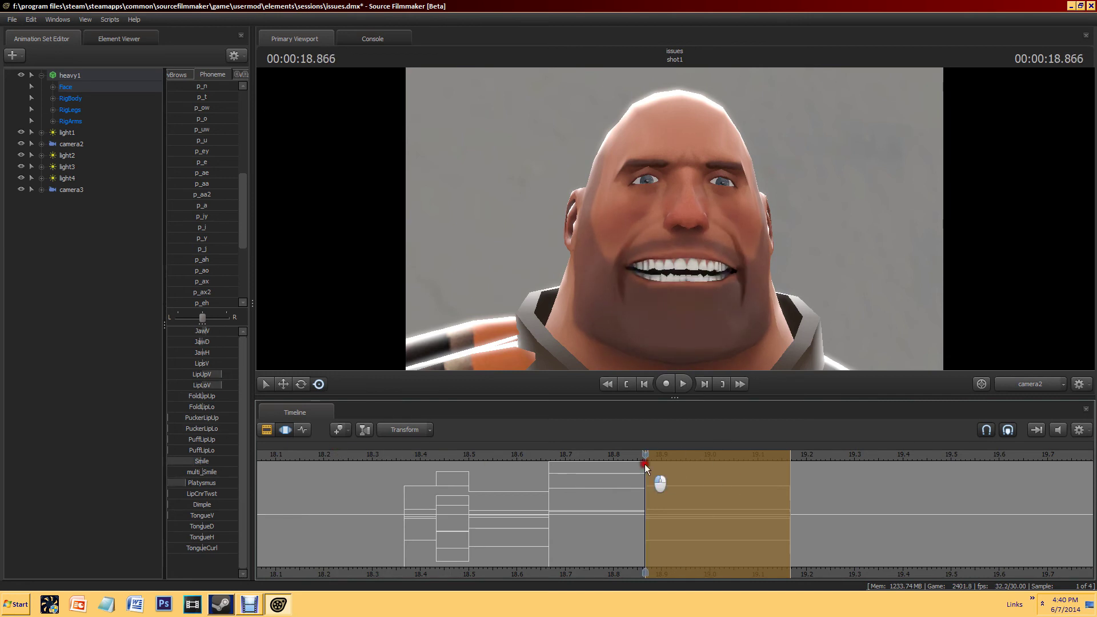
click(822, 552)
scroll(822, 514, up, 3)
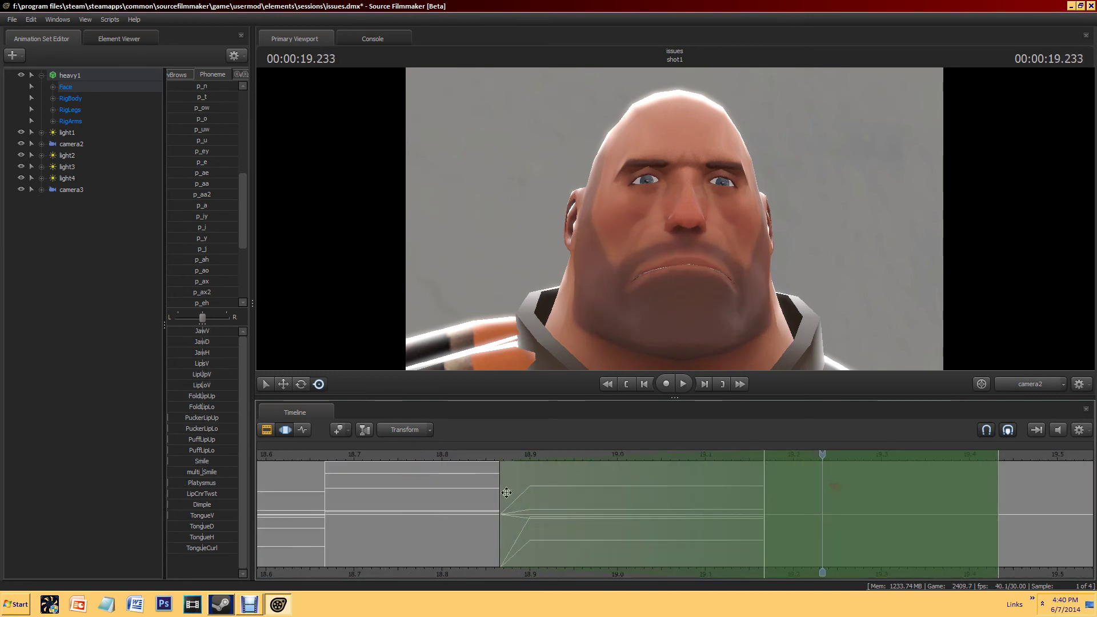
Step: Apply a phoneme over about 19.17–19.33 s
click(793, 493)
click(779, 514)
scroll(848, 512, down, 2)
drag(847, 512, 864, 540)
scroll(864, 540, up, 2)
Step: Apply one phoneme over about 19.33–19.43 s and another over about 19.43–19.50 s
click(566, 490)
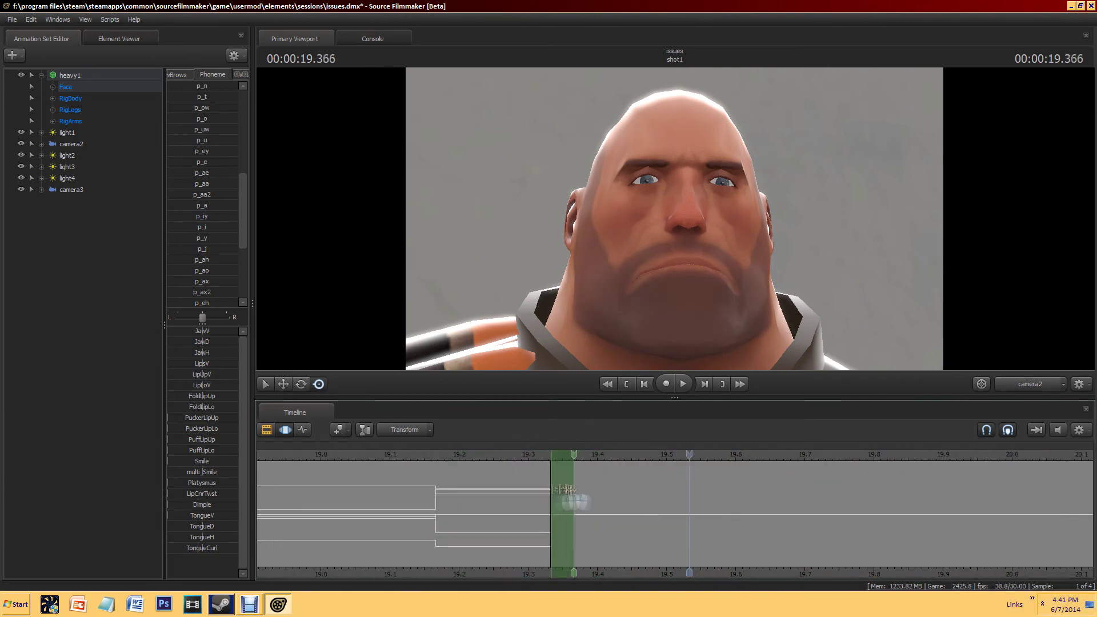
scroll(242, 175, up, 3)
click(202, 227)
drag(620, 505, 671, 488)
click(201, 259)
Step: Apply a phoneme over about 19.50–19.73 s, fading in until about 19.60 s and out from about 19.70 s
key(Left)
click(216, 223)
drag(244, 203, 232, 175)
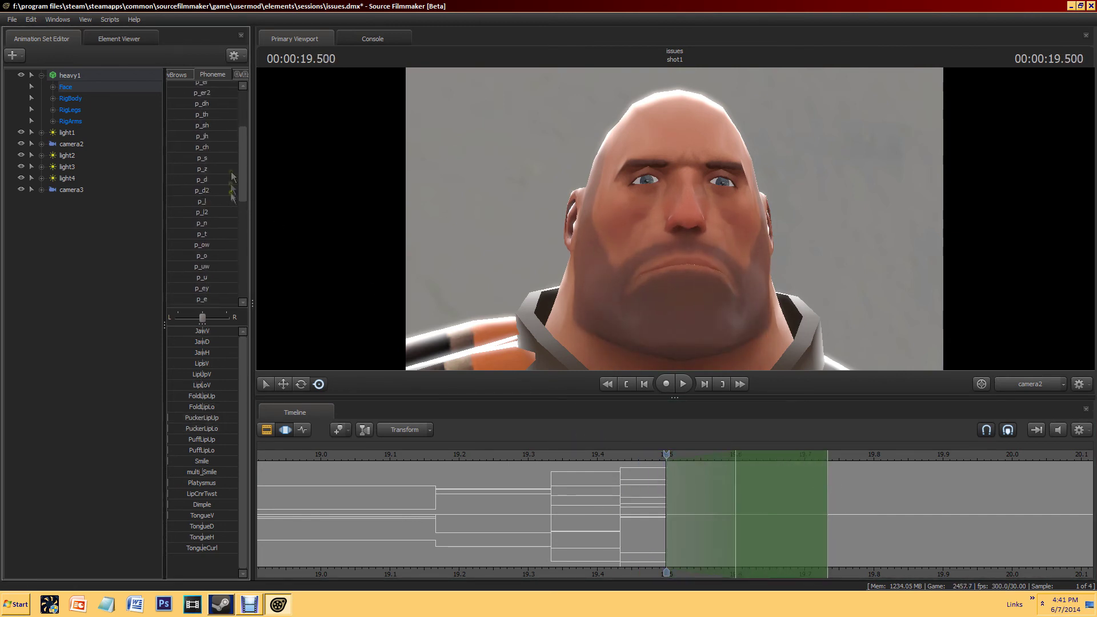
click(206, 252)
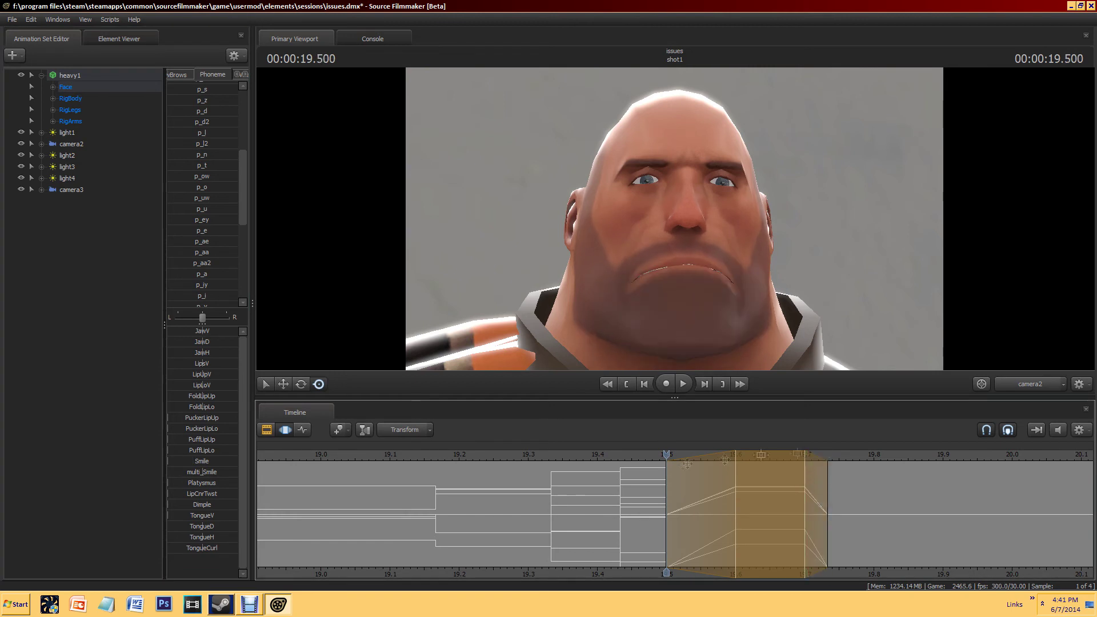
Step: Apply a phoneme over about 19.80–19.93 s, fading in until about 19.83 s and out from about 19.90 s
drag(858, 468, 639, 548)
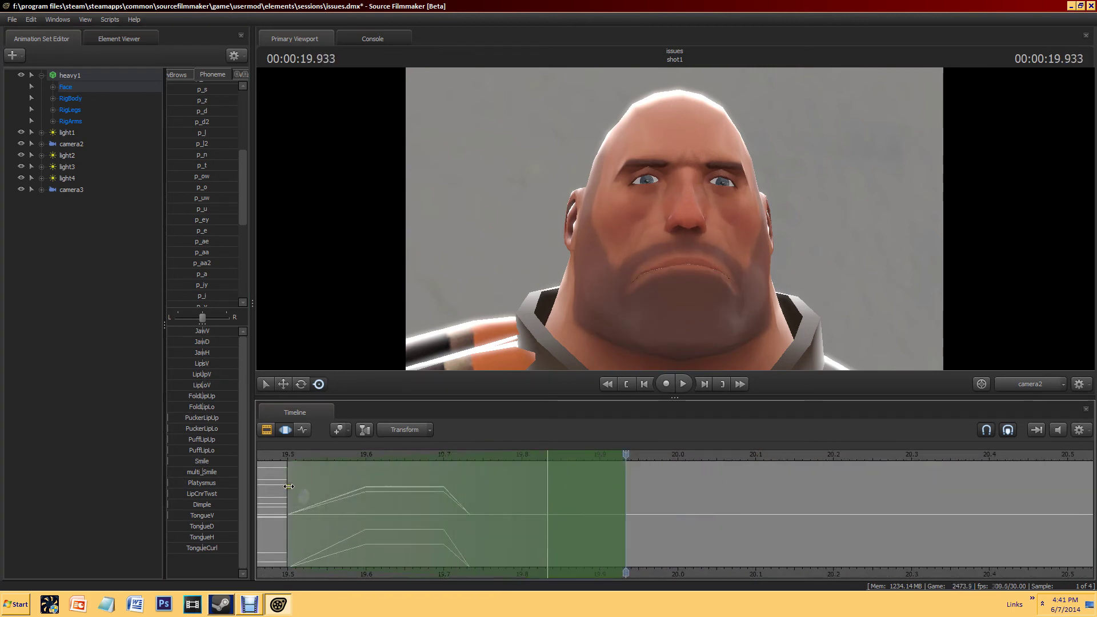
drag(288, 486, 521, 486)
scroll(202, 200, down, 1)
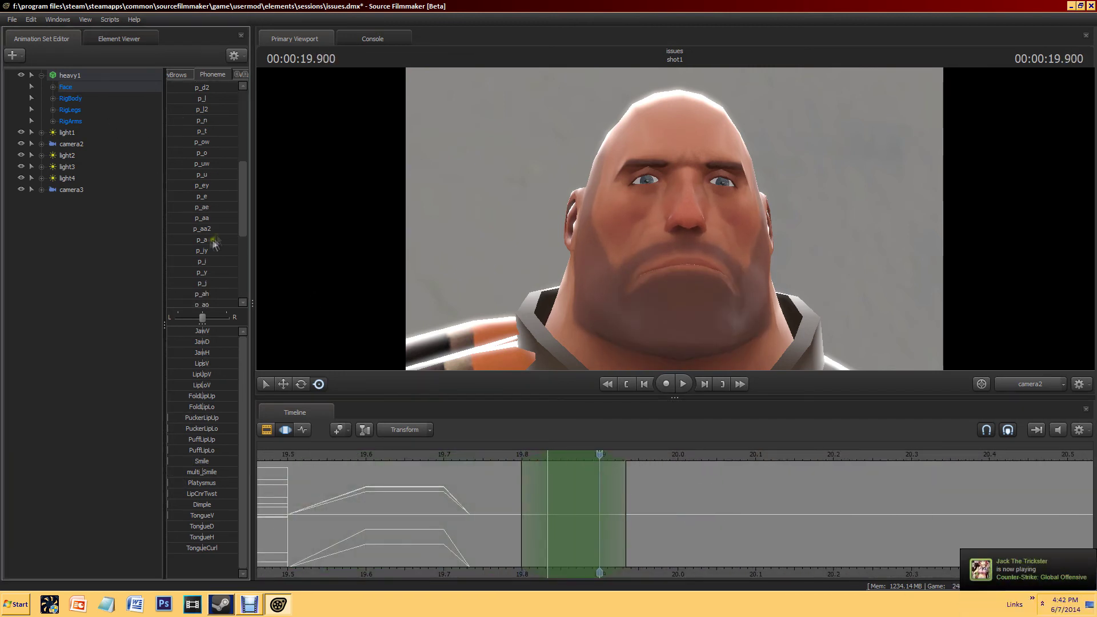
click(202, 250)
Step: Apply phonemes over about 20.10–20.17 s and 20.17–20.53 s, the second with a falloff from about 20.43 s
scroll(744, 512, down, 2)
drag(725, 485, 989, 483)
click(201, 153)
scroll(202, 201, down, 2)
key(space)
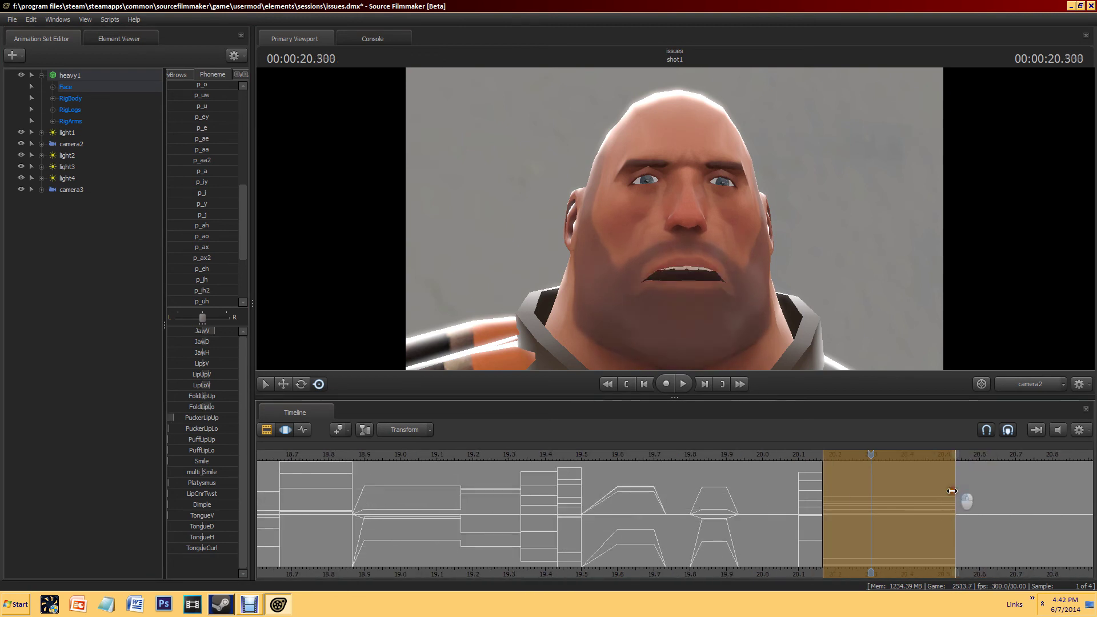
scroll(962, 497, down, 3)
click(412, 445)
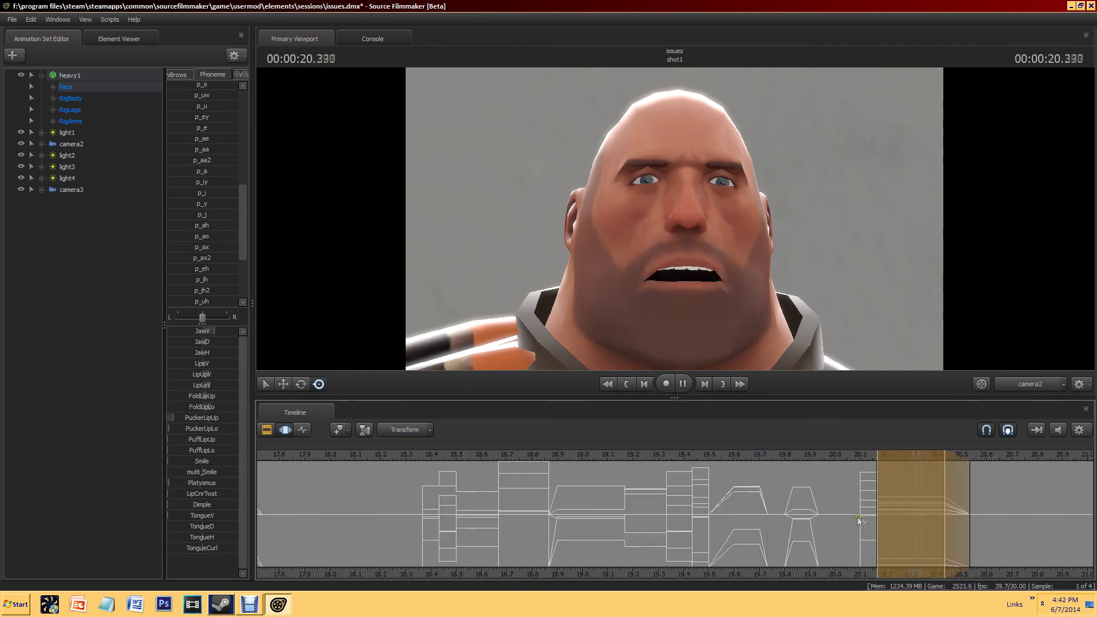
Step: Play on to the next spoken section and apply the p_iy phoneme over about 20.97–21.17 s
scroll(743, 526, down, 3)
scroll(743, 525, up, 3)
middle_drag(743, 525, 761, 514)
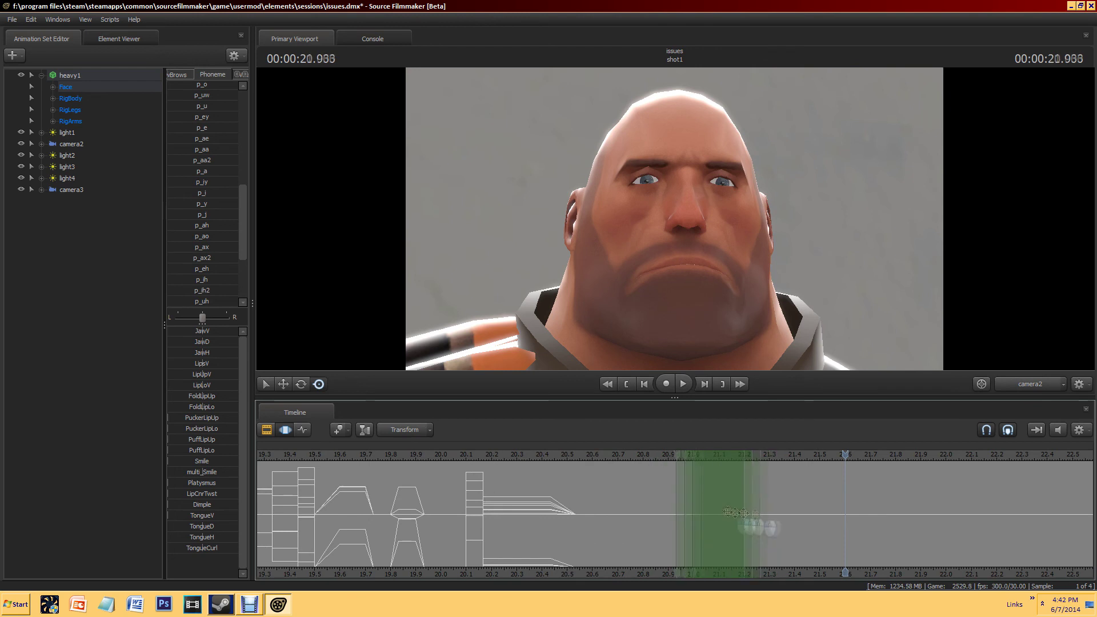
key(space)
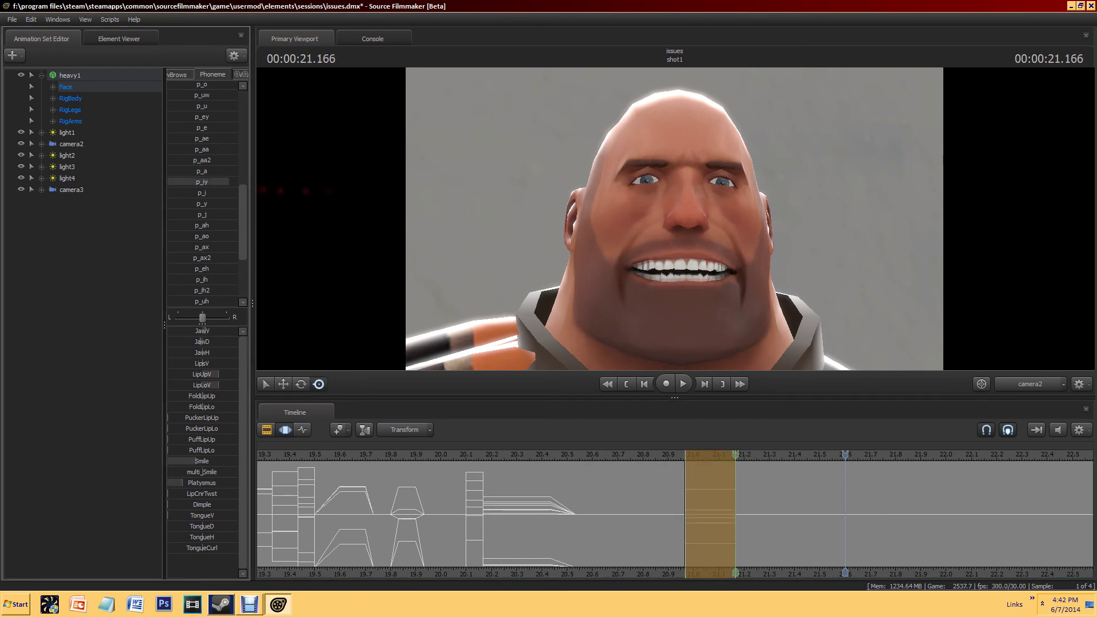
key(space)
Step: Apply phonemes over about 21.17–21.23 s and 21.23–21.40 s, the second with a falloff from about 21.33 s
scroll(828, 491, up, 3)
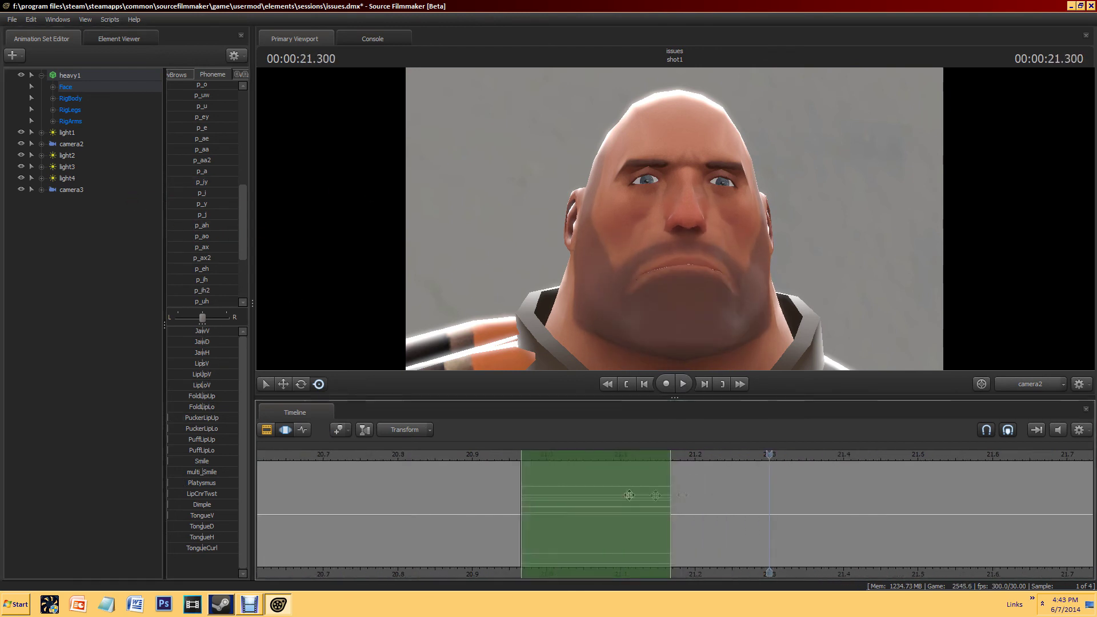
middle_drag(827, 490, 830, 517)
drag(830, 516, 843, 490)
scroll(203, 134, up, 5)
scroll(203, 186, down, 2)
click(202, 182)
Step: Apply a phoneme over about 21.40–21.50 s
scroll(912, 551, down, 3)
drag(911, 530, 943, 532)
scroll(648, 541, up, 3)
Step: Apply a phoneme over about 21.50–21.70 s with a falloff from about 21.67 s, and another over about 21.70–21.77 s
drag(630, 523, 875, 517)
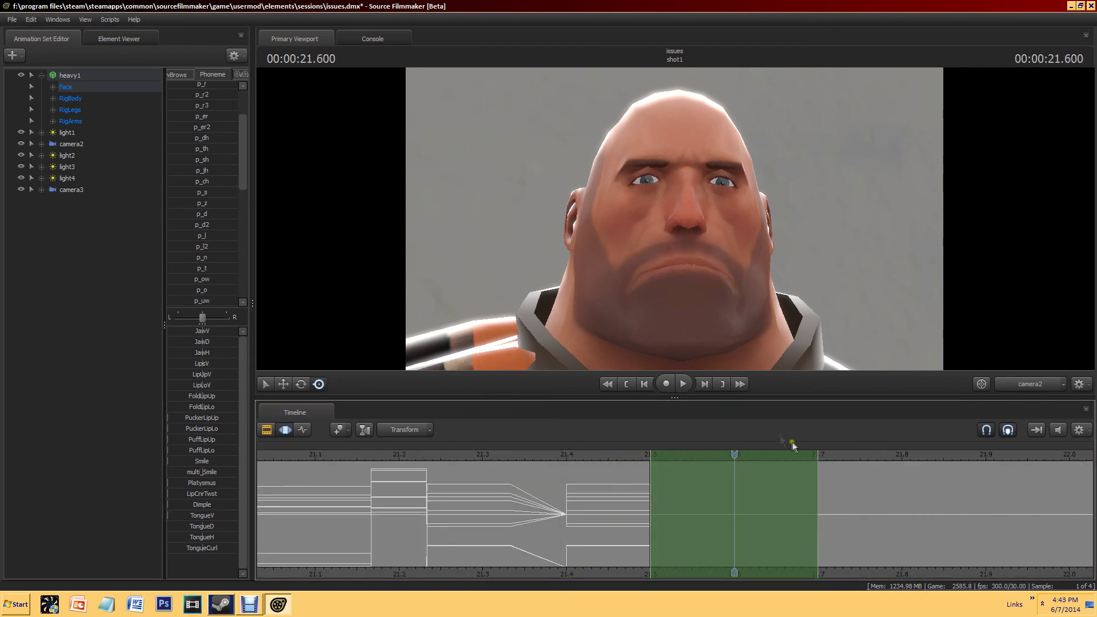
click(237, 195)
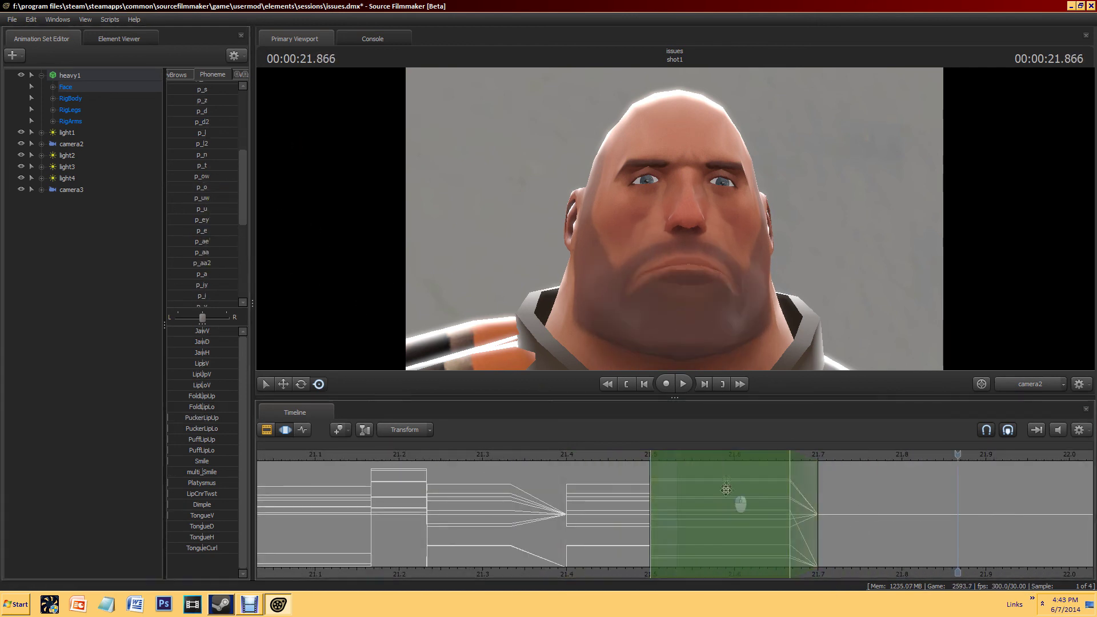
scroll(217, 183, down, 3)
click(231, 160)
Step: Apply a phoneme over about 21.77–22.00 s with a falloff starting at about 21.93 s
drag(875, 514, 1074, 509)
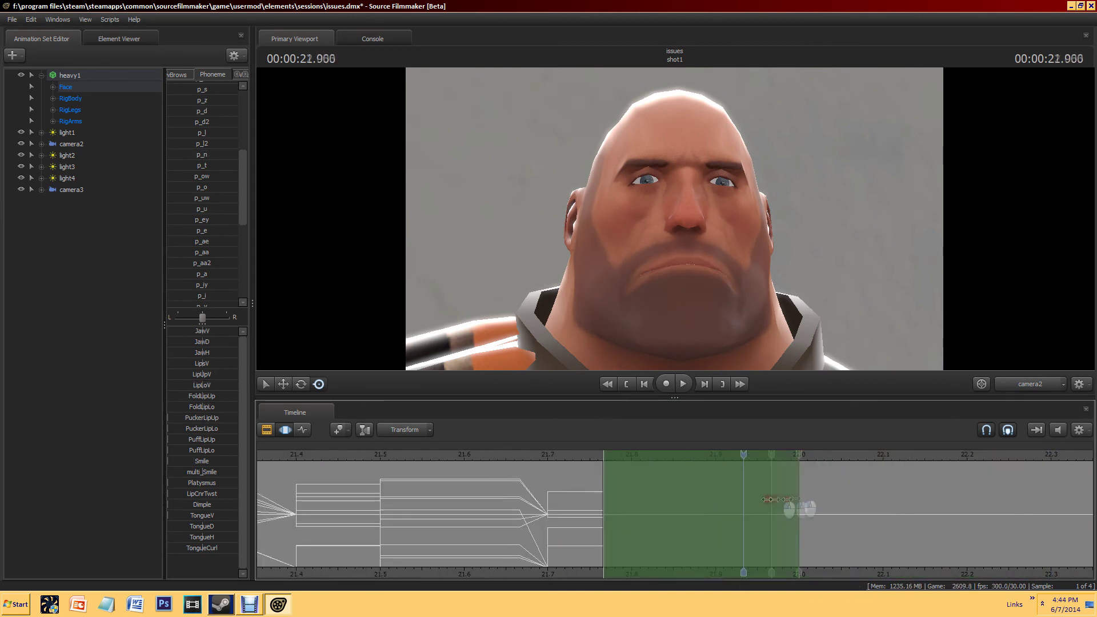
click(210, 230)
scroll(875, 496, down, 3)
Step: Check shot1 and its dialogue clip in the Clip Editor and return to the Motion Editor
click(282, 514)
click(286, 429)
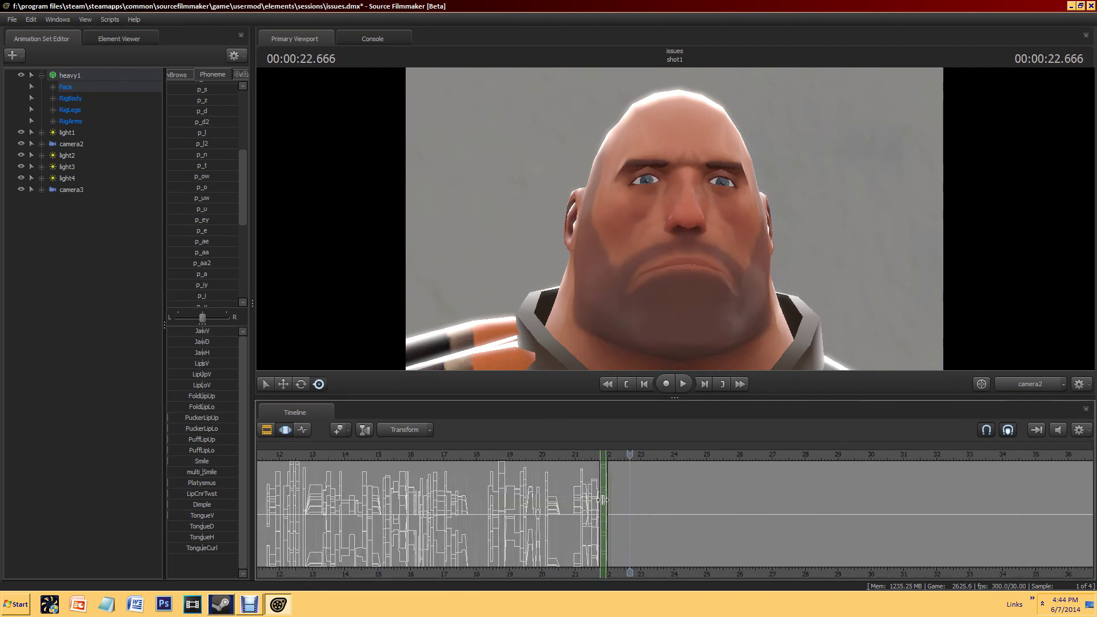
click(267, 429)
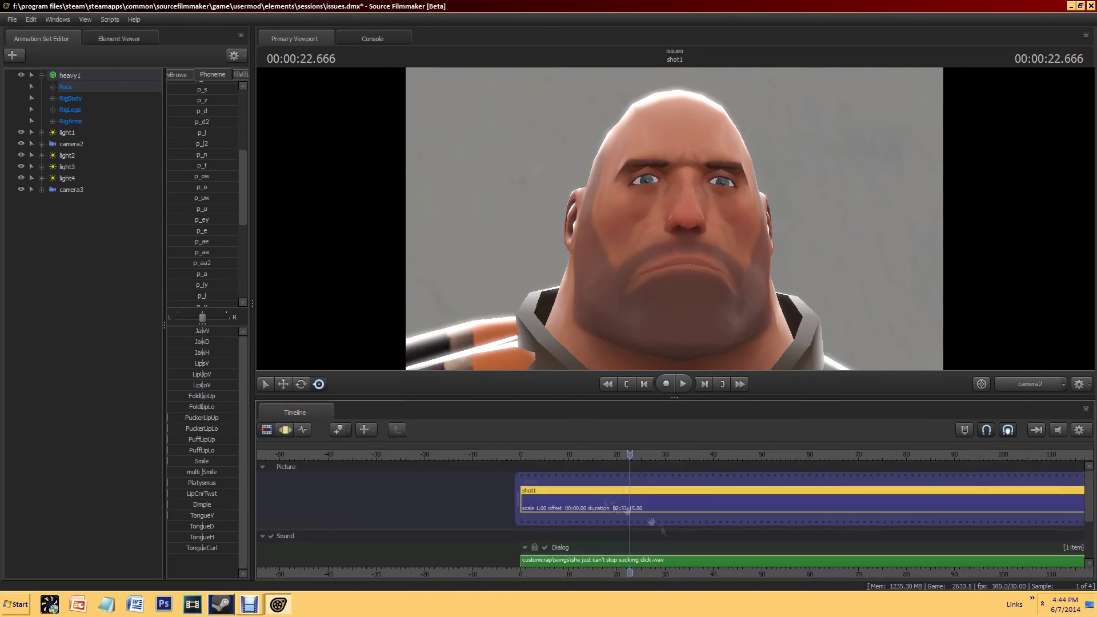
double_click(590, 496)
scroll(590, 496, up, 5)
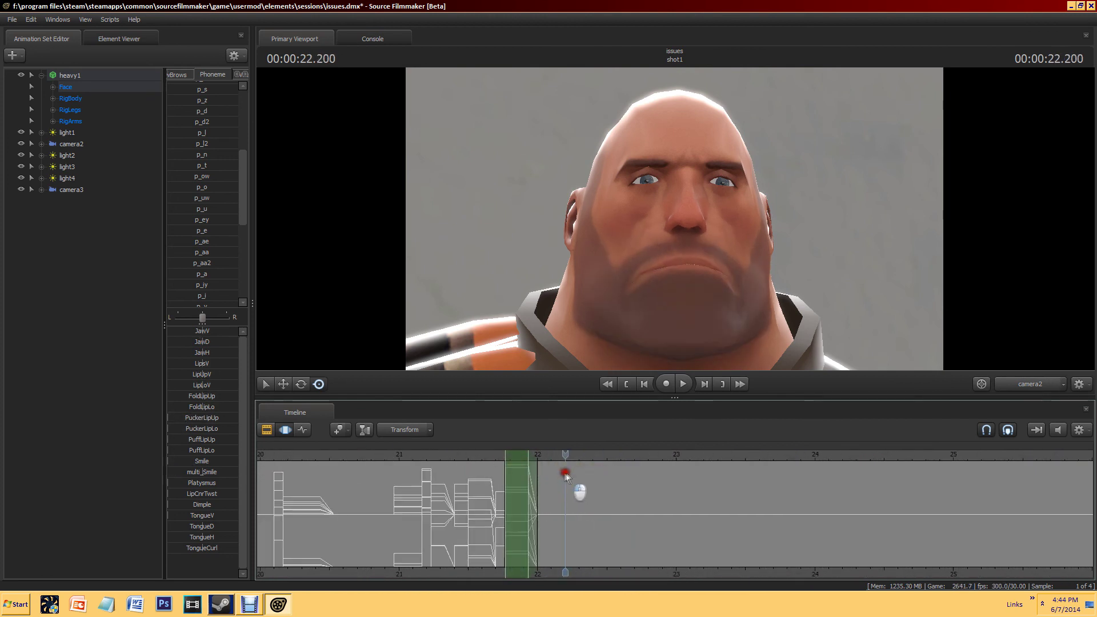
Step: Apply a phoneme over about 22.20–22.47 s with a fade-in lasting until about 22.27 s
drag(553, 491, 545, 499)
scroll(654, 513, up, 3)
drag(372, 497, 732, 503)
drag(372, 457, 417, 458)
Step: Apply a phoneme over about 22.47–22.50 s and another over about 22.53–22.83 s with a falloff from about 22.67 s
drag(706, 503, 753, 506)
scroll(203, 278, down, 6)
scroll(185, 263, up, 6)
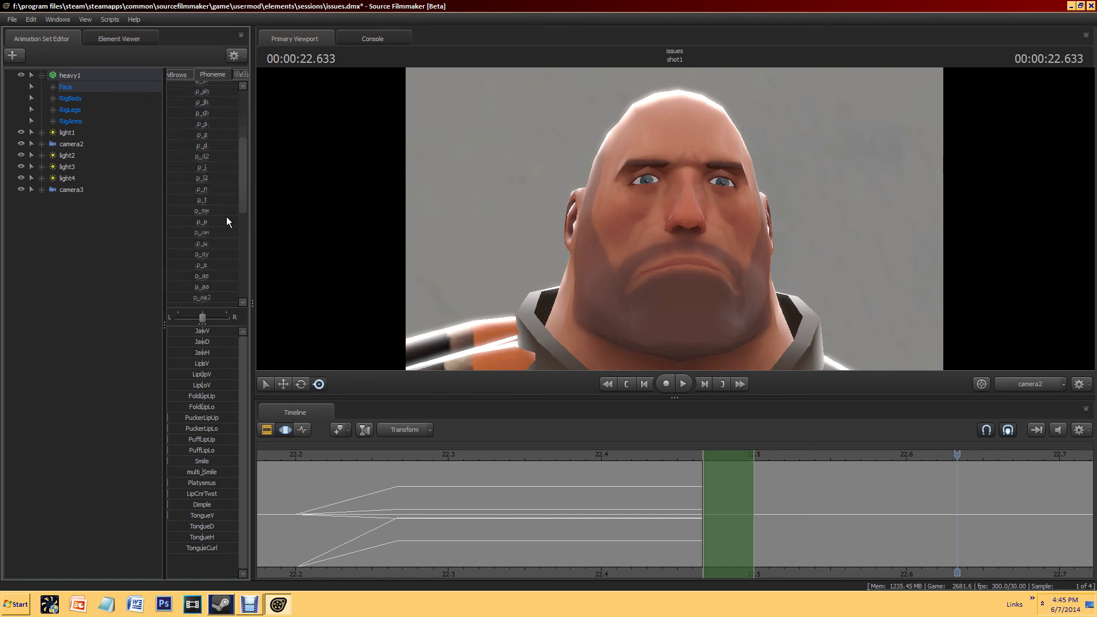
scroll(839, 442, down, 3)
drag(559, 487, 693, 515)
scroll(250, 101, up, 10)
click(202, 116)
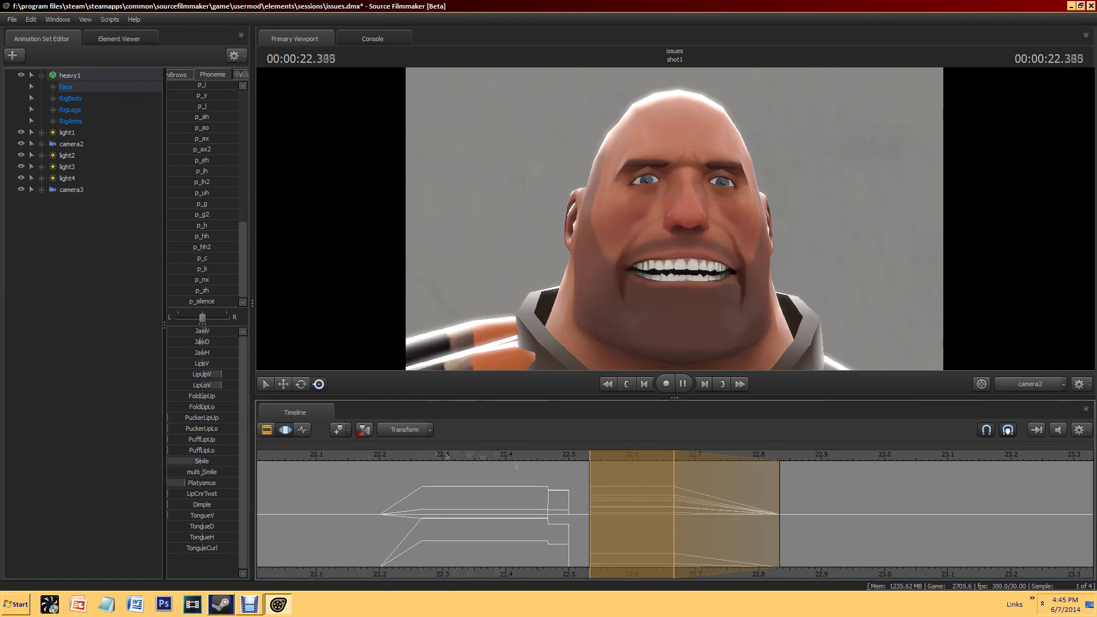
Step: Apply a phoneme over about 22.83–22.87 s and a different one over about 22.87–23.00 s
drag(779, 505, 804, 505)
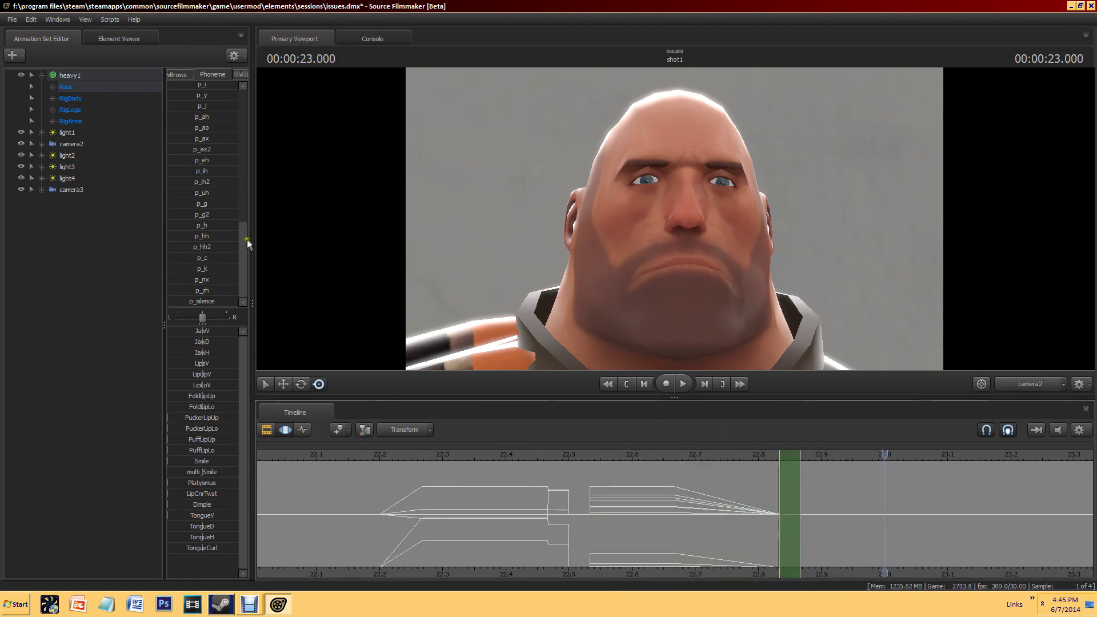
scroll(884, 503, up, 3)
drag(686, 503, 884, 503)
scroll(247, 180, down, 3)
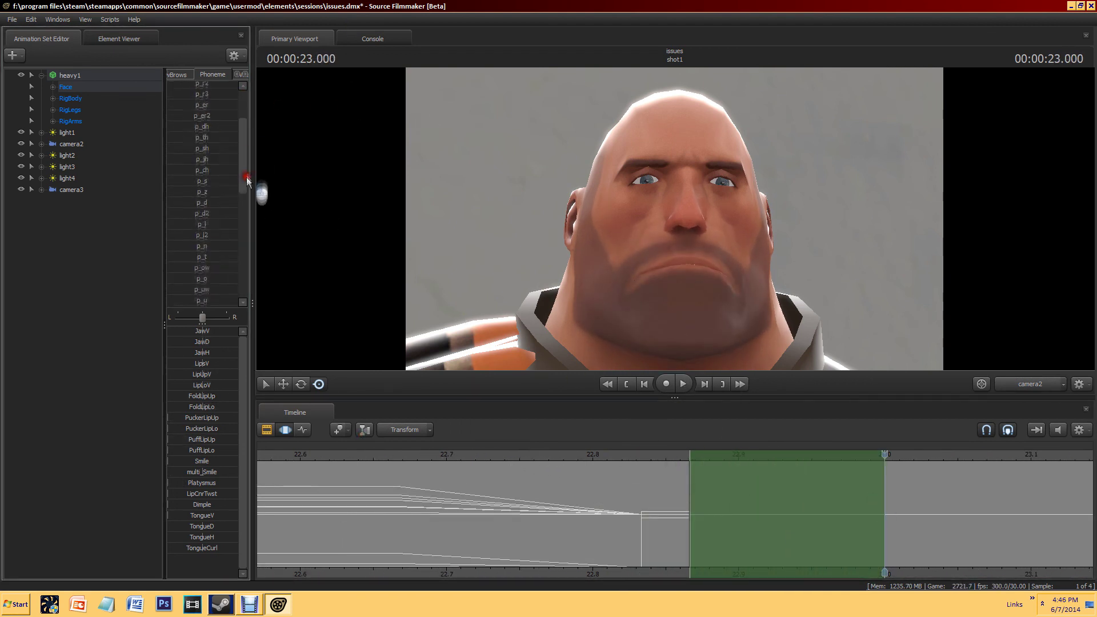
click(201, 233)
Step: Play back the lip-sync around 19 s and 11 s to review the phonemes against the dialogue
scroll(866, 576, down, 5)
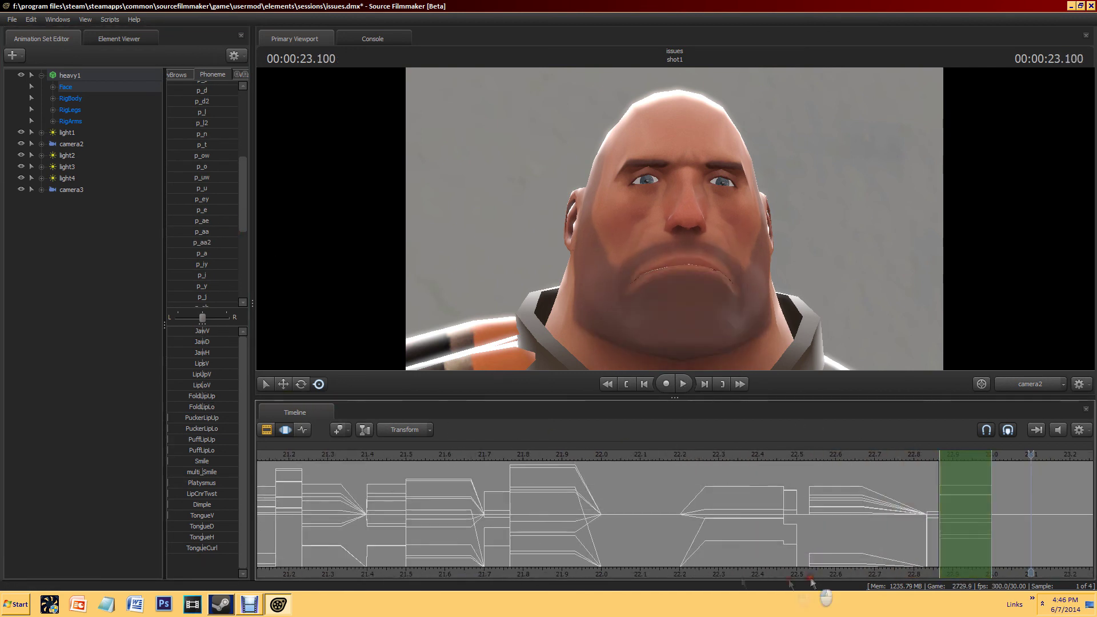
scroll(996, 454, down, 5)
key(space)
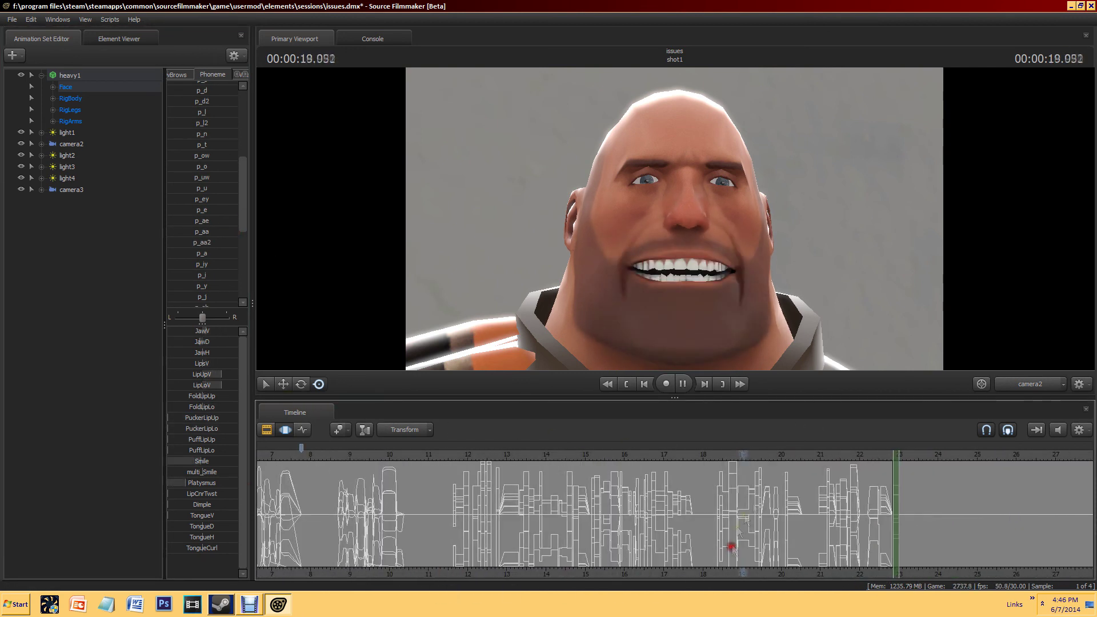
scroll(434, 486, down, 4)
click(452, 453)
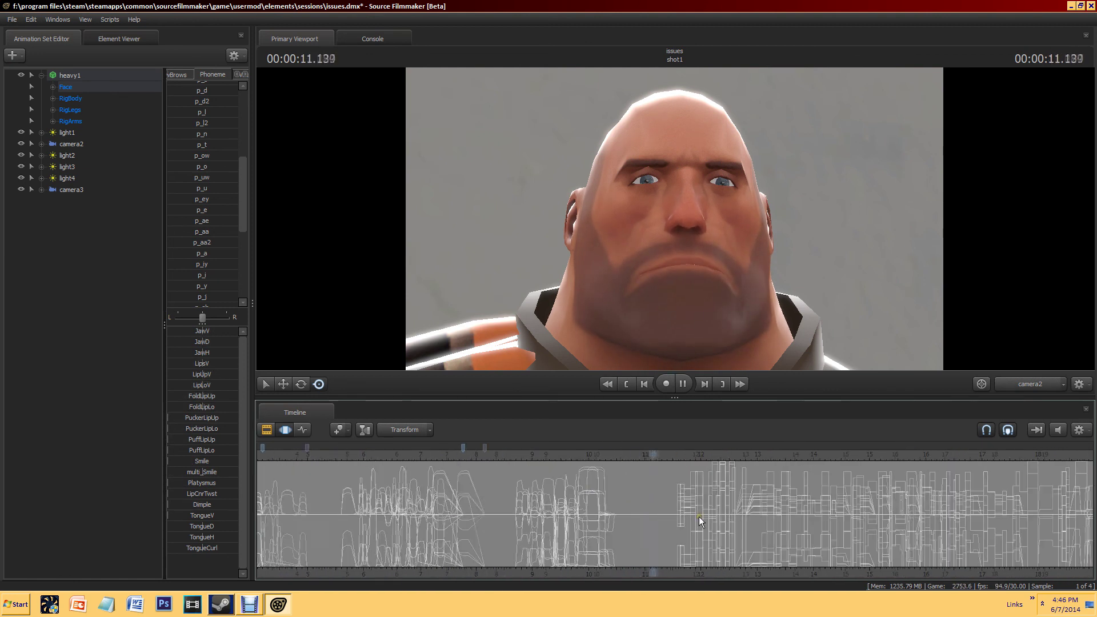
click(355, 472)
key(space)
Step: Copy the face animation from about 3.63–4.20 s and paste it over about 23.00–23.57 s
scroll(759, 543, up, 5)
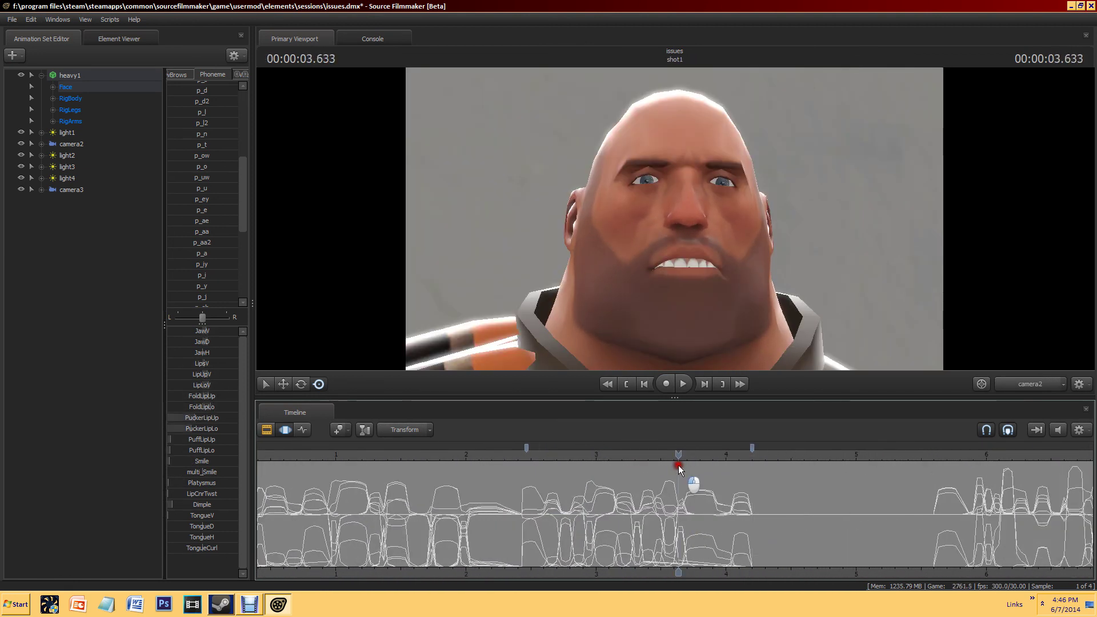
right_click(734, 480)
key(Escape)
scroll(832, 476, down, 7)
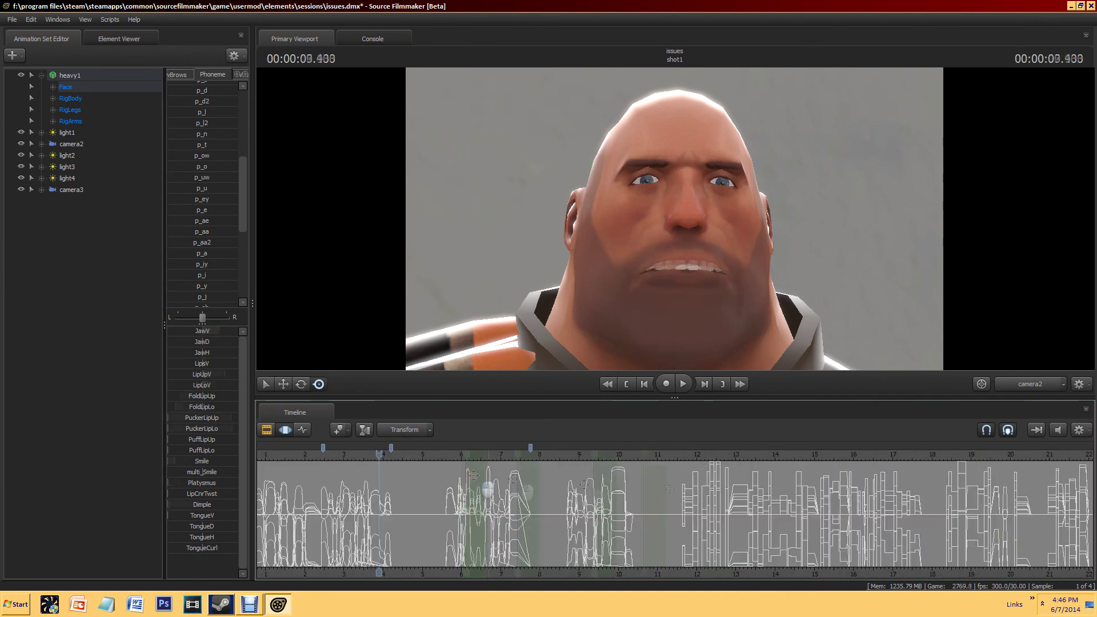
click(832, 476)
scroll(882, 490, up, 4)
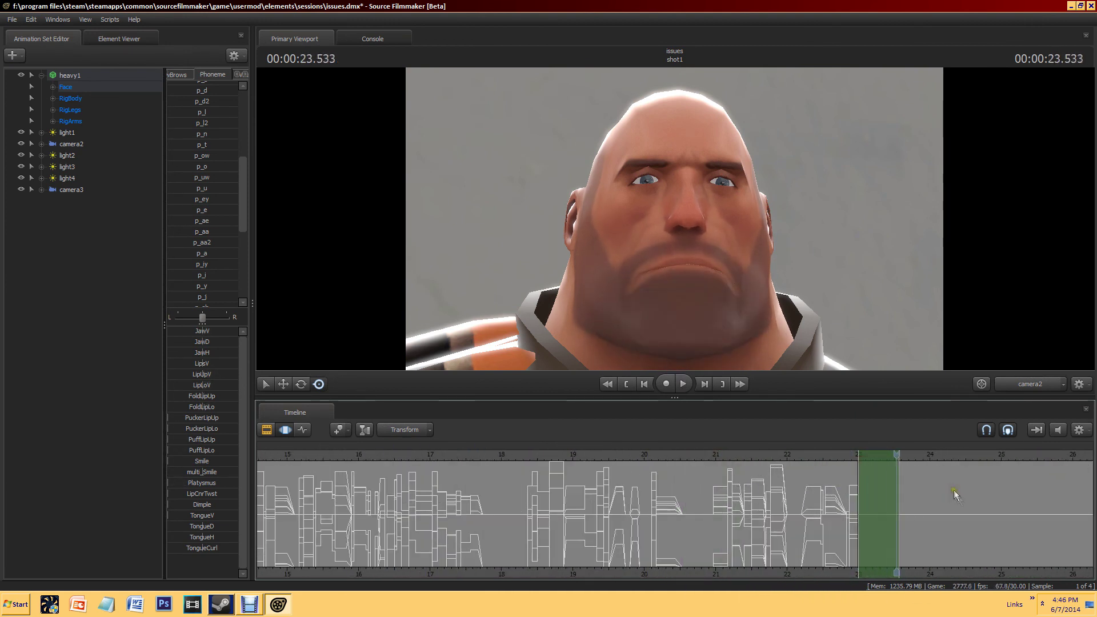
right_click(952, 492)
click(920, 382)
Step: Smooth the face animation over about 11.5–23.0 s and play back the final part of the dialogue
drag(756, 500, 604, 500)
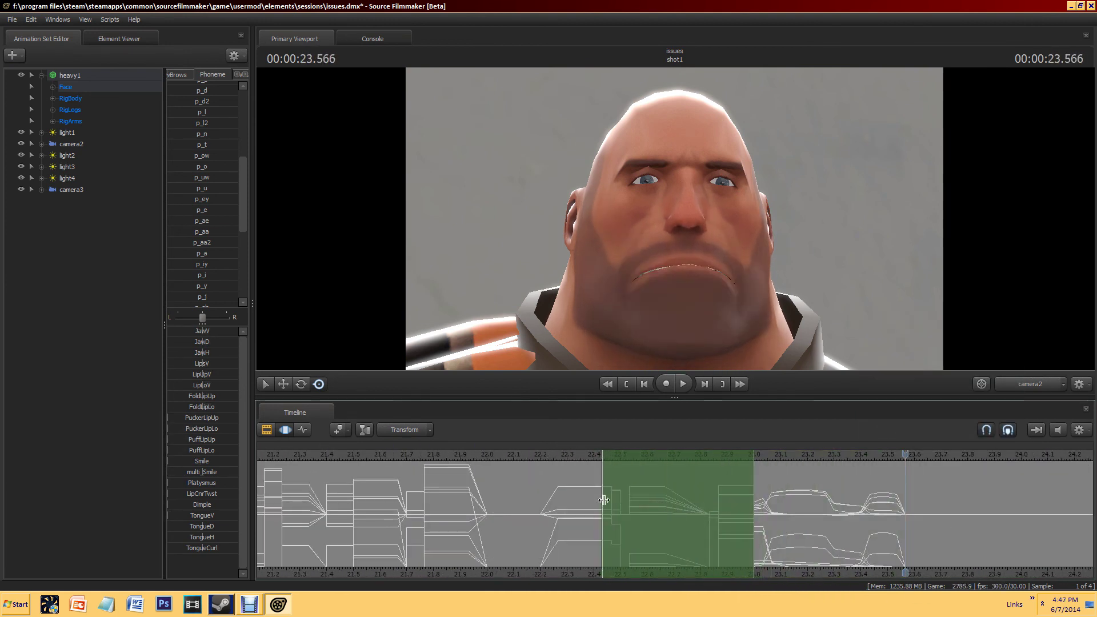
scroll(604, 501, down, 7)
drag(856, 500, 373, 500)
click(238, 75)
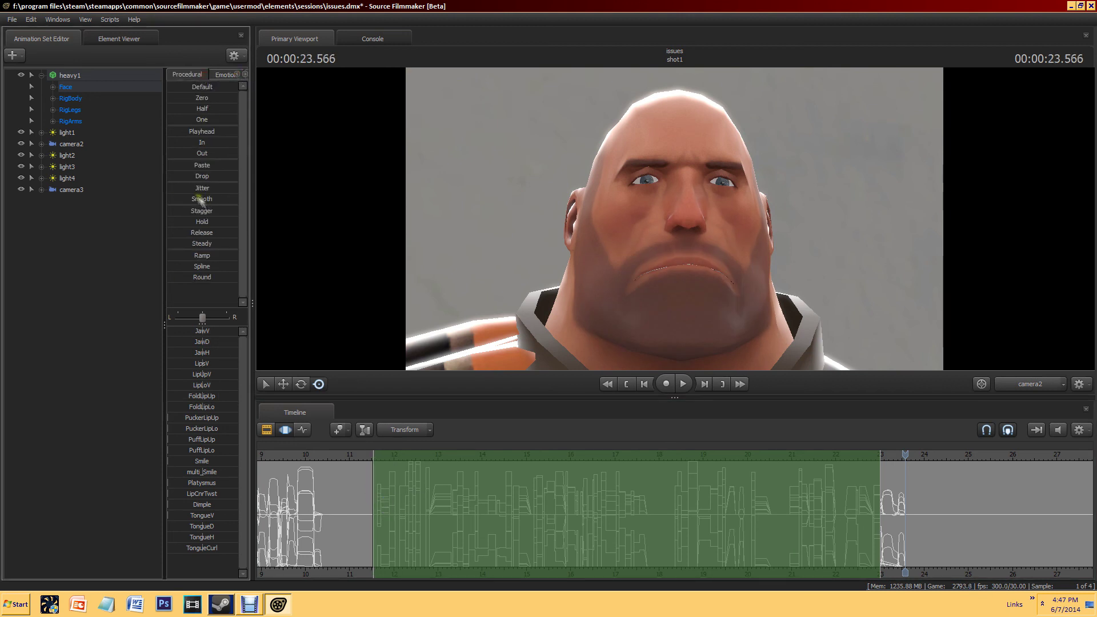
click(201, 198)
key(space)
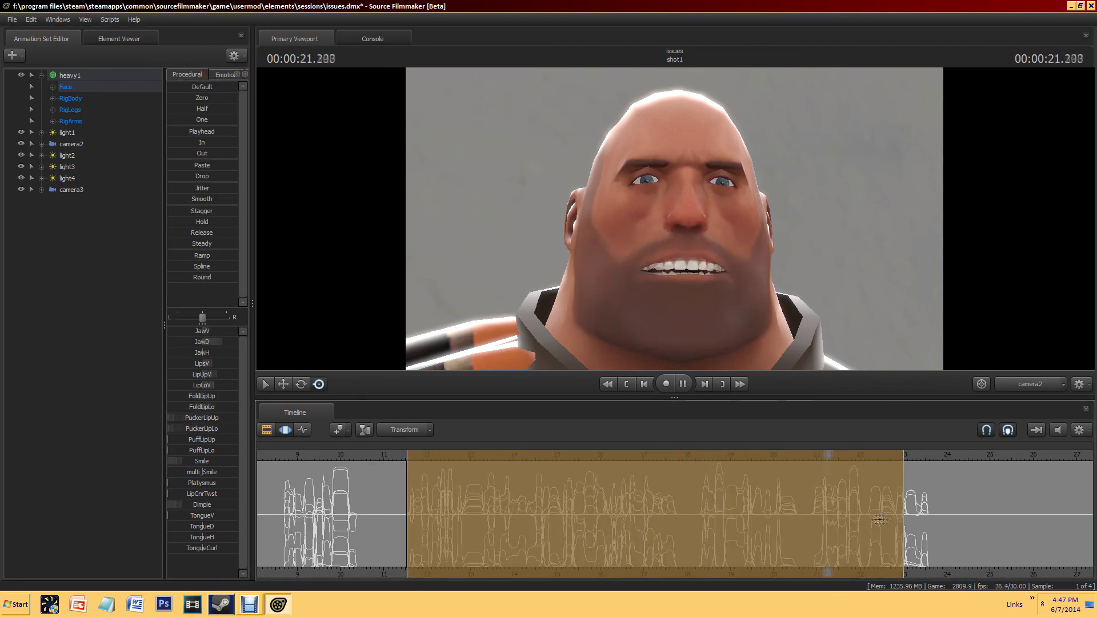
scroll(992, 533, down, 1)
click(1019, 535)
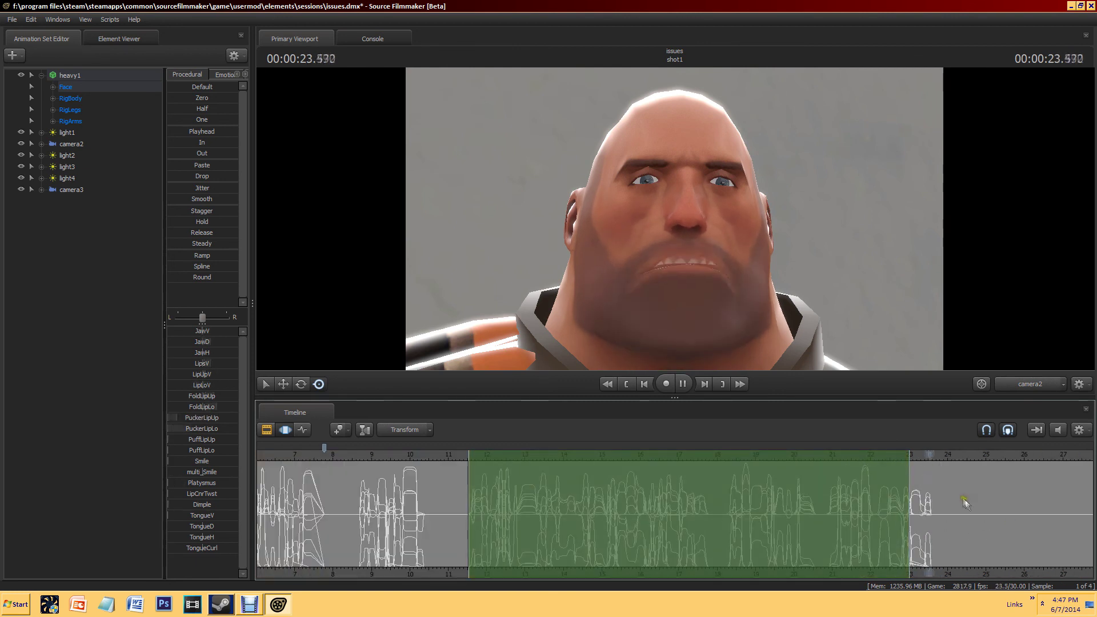